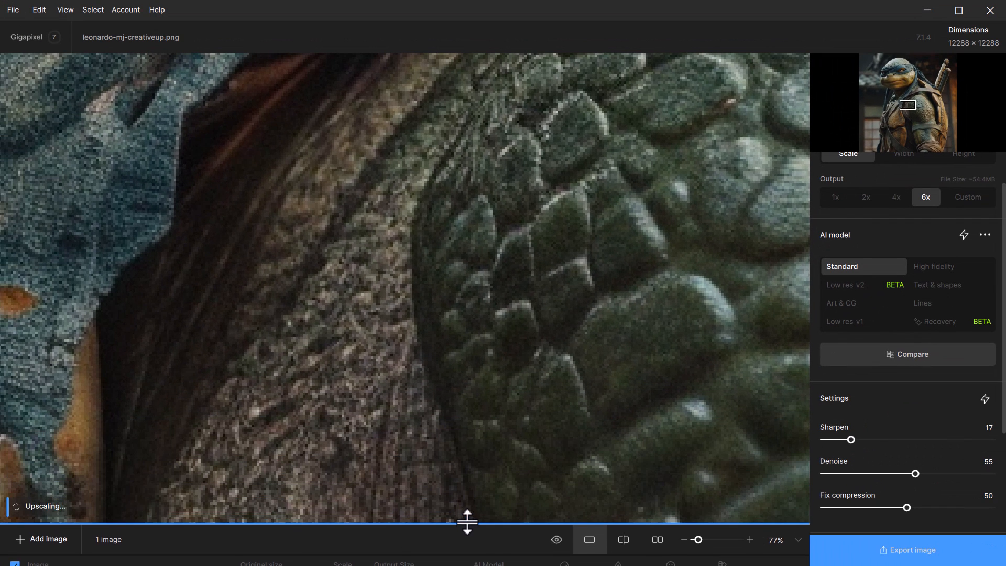
# Step: Expand the image list and compare the original with the upscaled preview, using the original-image toggle and the split view
pyautogui.moveTo(466, 521); pyautogui.dragTo(465, 478)
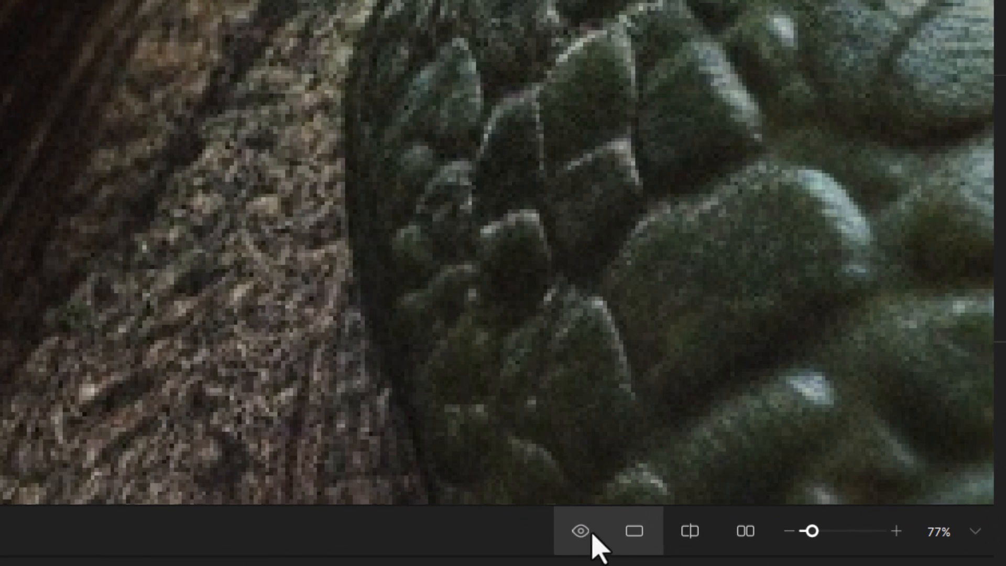
pyautogui.click(580, 531)
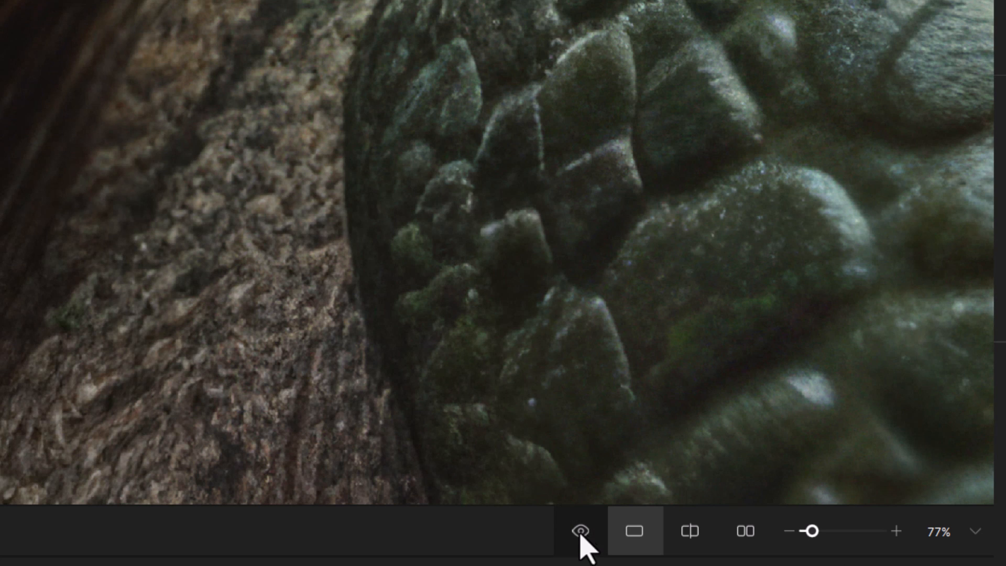
pyautogui.click(697, 540)
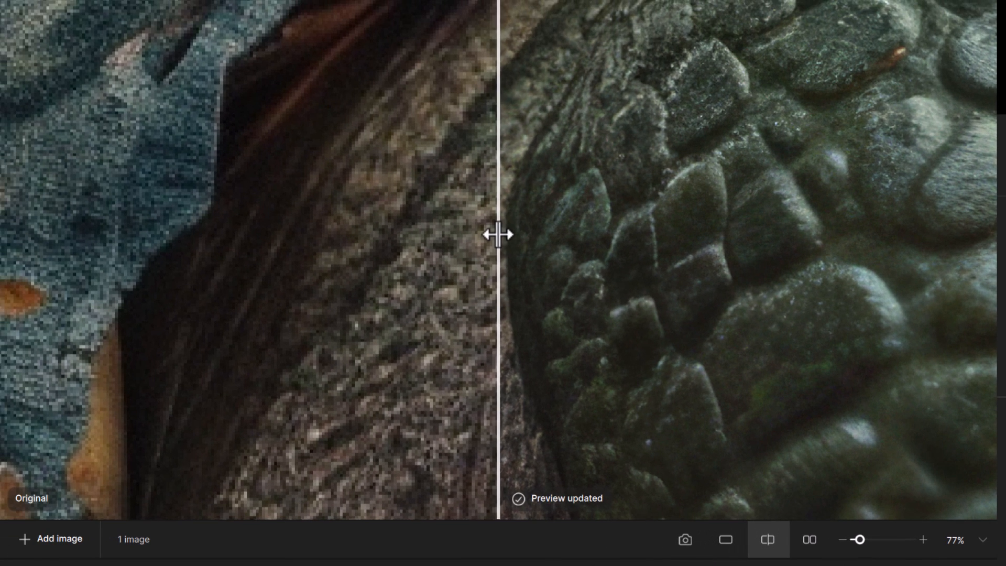
pyautogui.moveTo(498, 234); pyautogui.dragTo(309, 254)
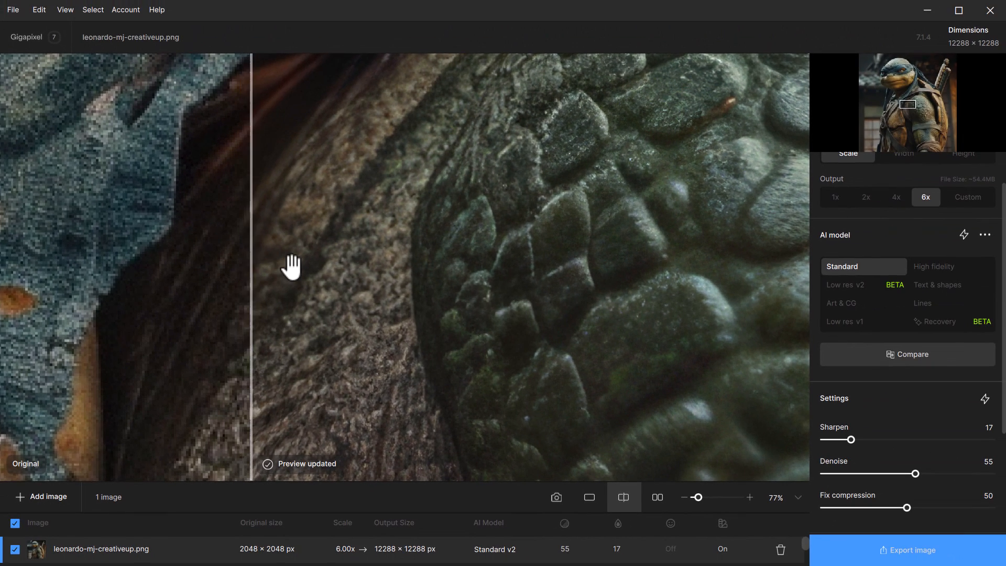
# Step: Try cropping the image to the turtle's head with a rotation of 348.9°, and cancel the crop
pyautogui.scroll(2, 970, 210)
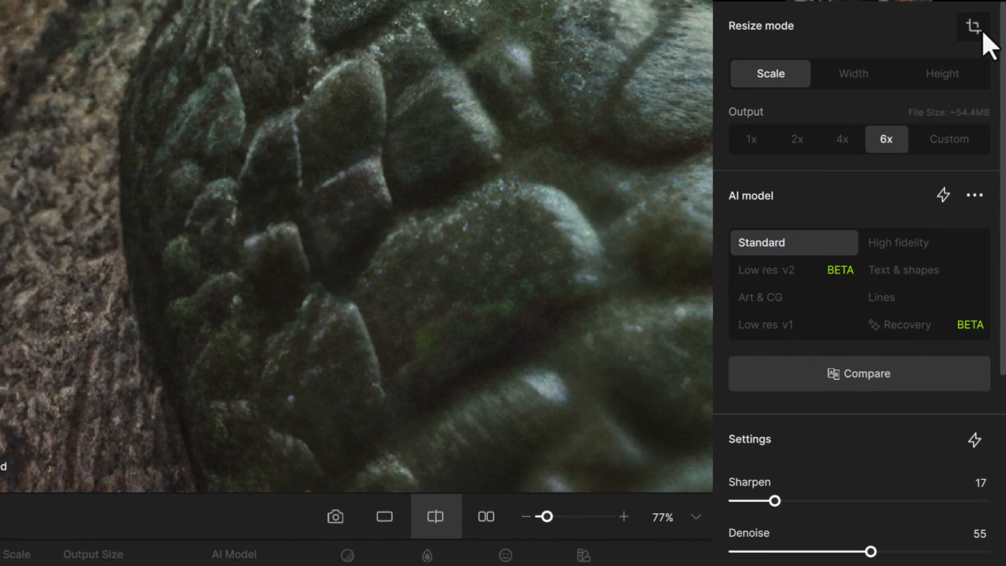
pyautogui.scroll(-5, 988, 460)
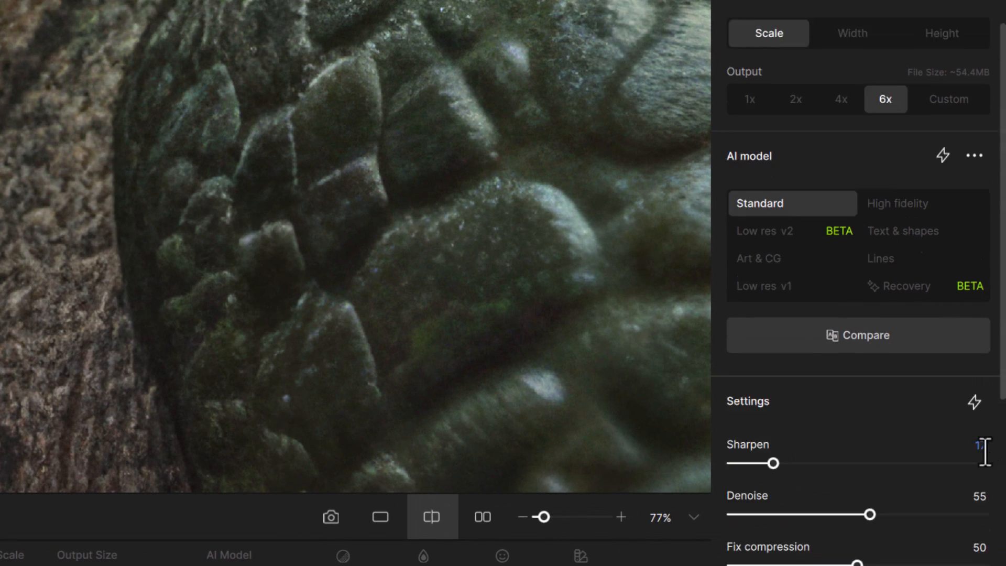
pyautogui.scroll(3, 975, 315)
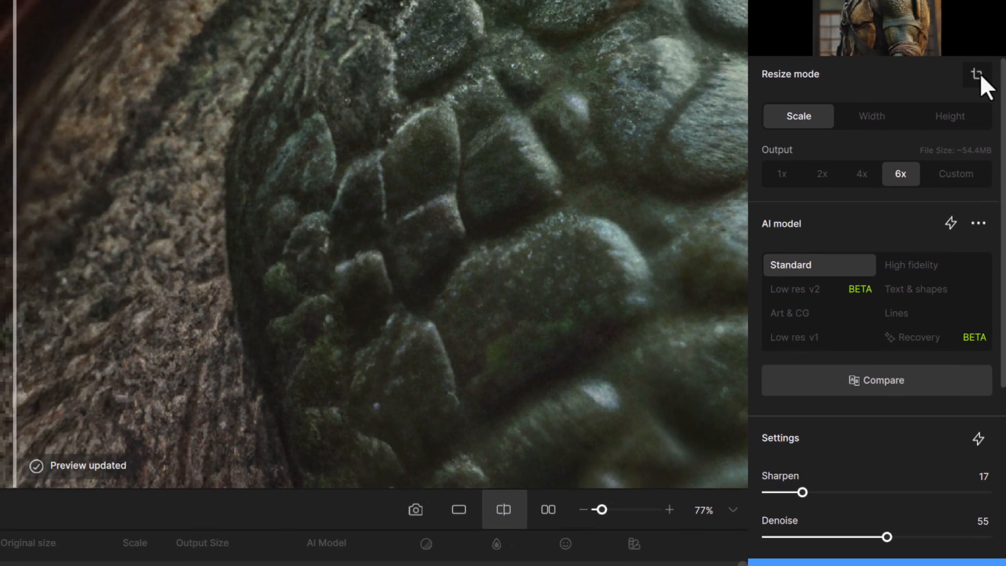
pyautogui.click(972, 19)
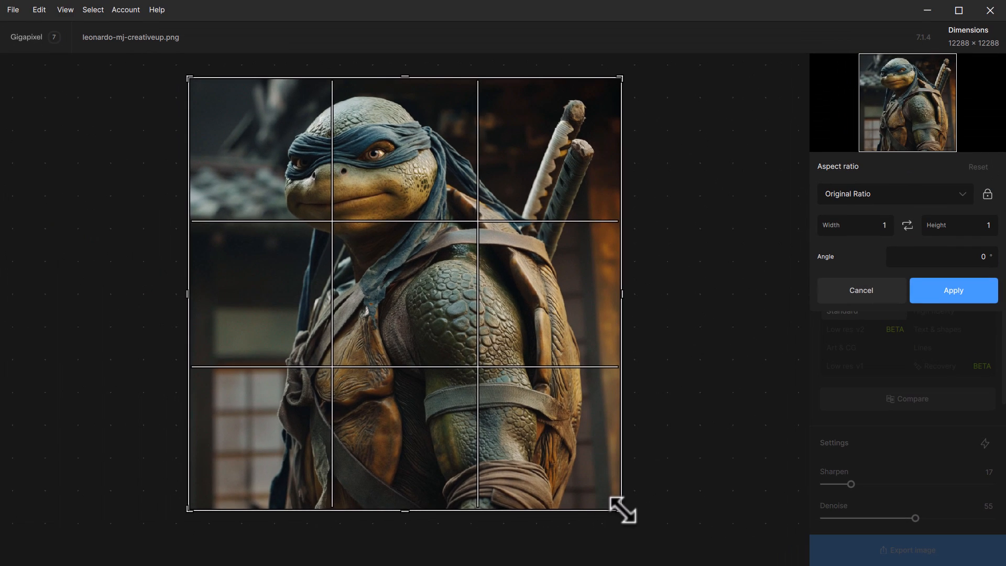
pyautogui.moveTo(623, 510); pyautogui.dragTo(486, 285)
pyautogui.moveTo(605, 294); pyautogui.dragTo(575, 264)
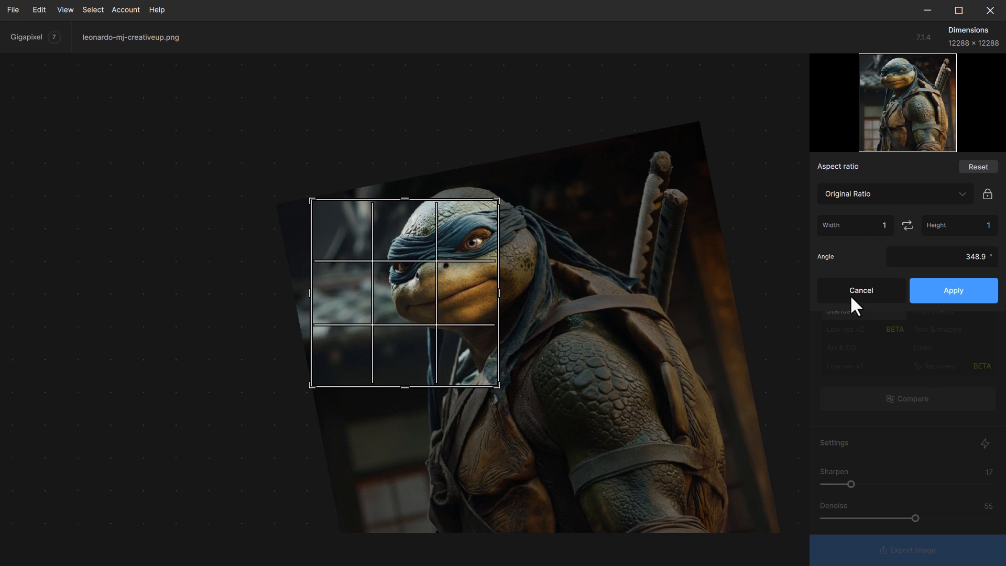
pyautogui.click(875, 289)
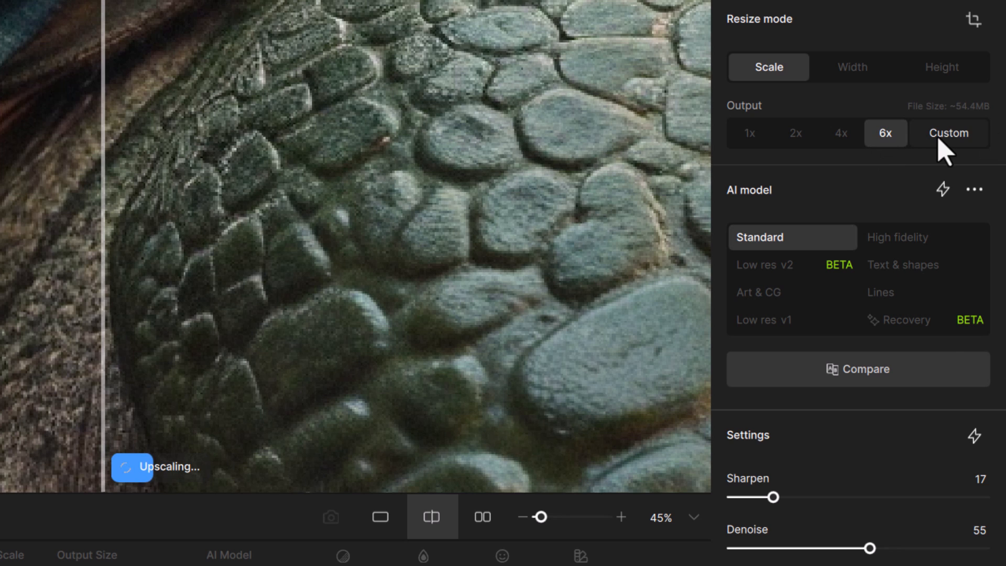
# Step: Try a custom output scale of 8x and return to the 6x output
pyautogui.click(943, 153)
pyautogui.click(966, 179)
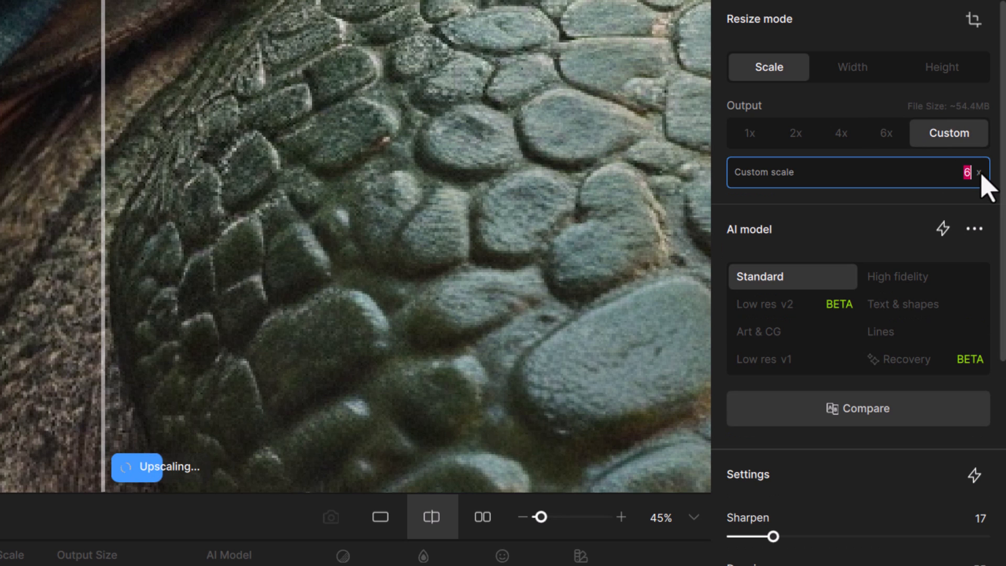
pyautogui.write('8')
pyautogui.click(889, 138)
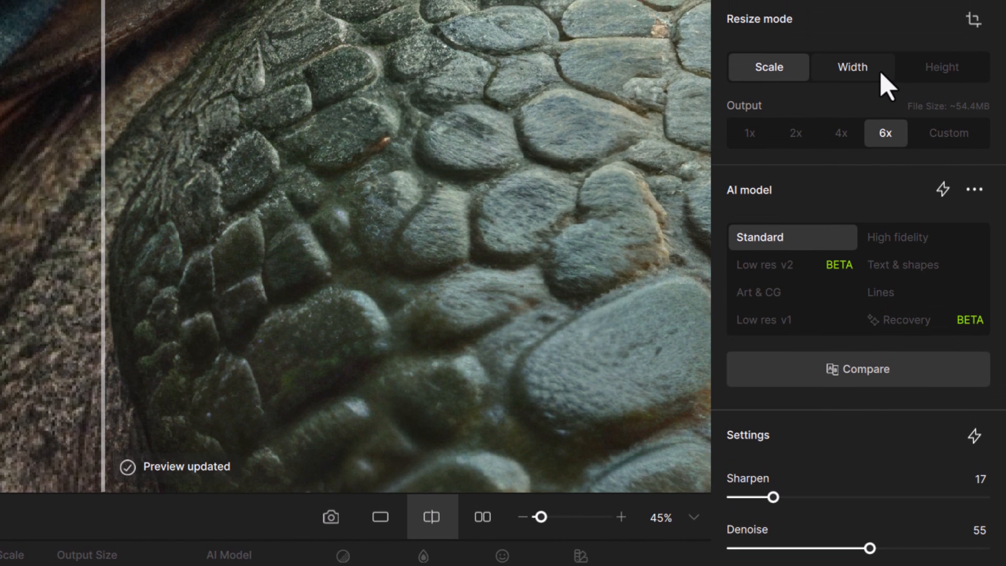
# Step: Switch the resize mode to width and change its unit to inches
pyautogui.click(881, 20)
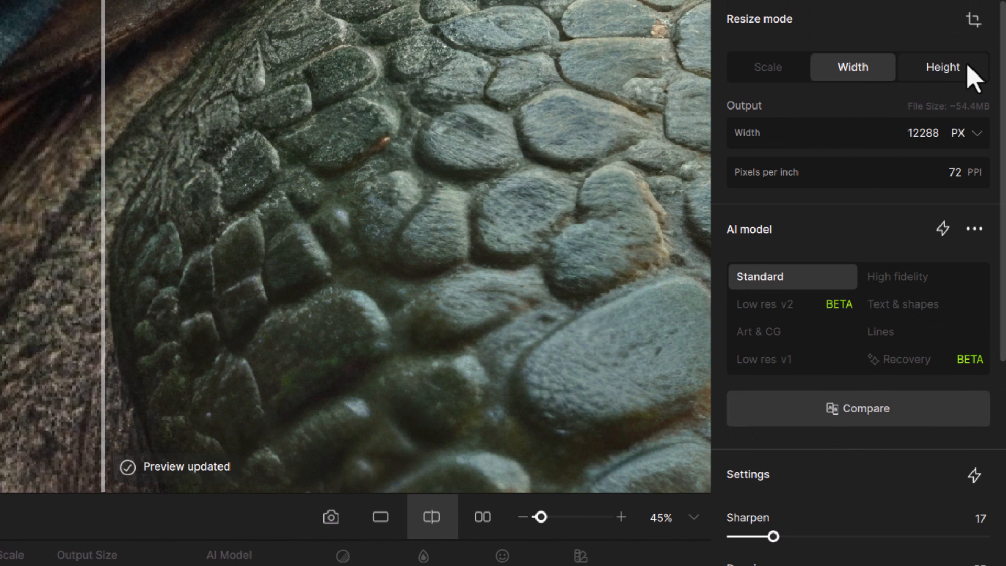
pyautogui.click(969, 68)
pyautogui.click(860, 78)
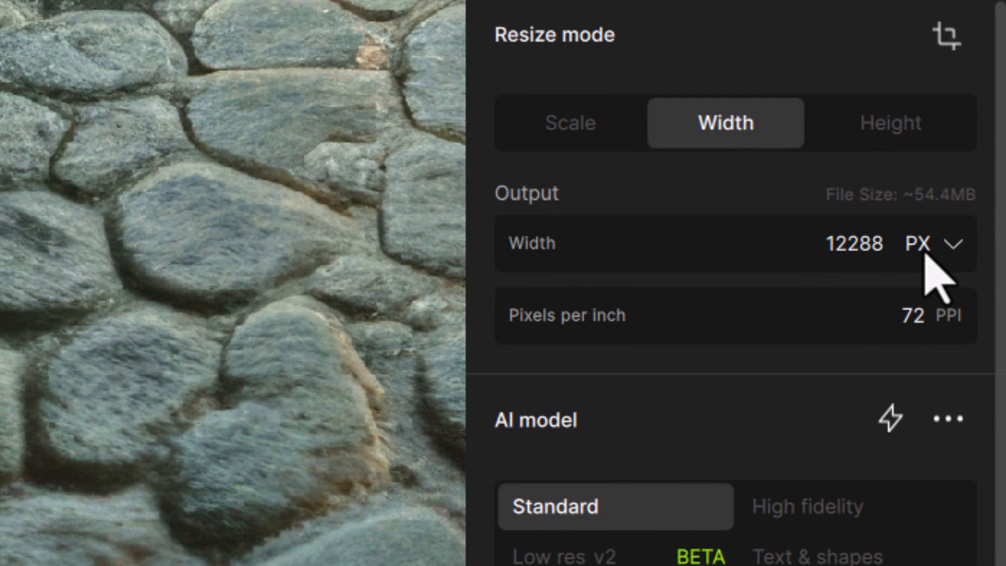
pyautogui.click(933, 241)
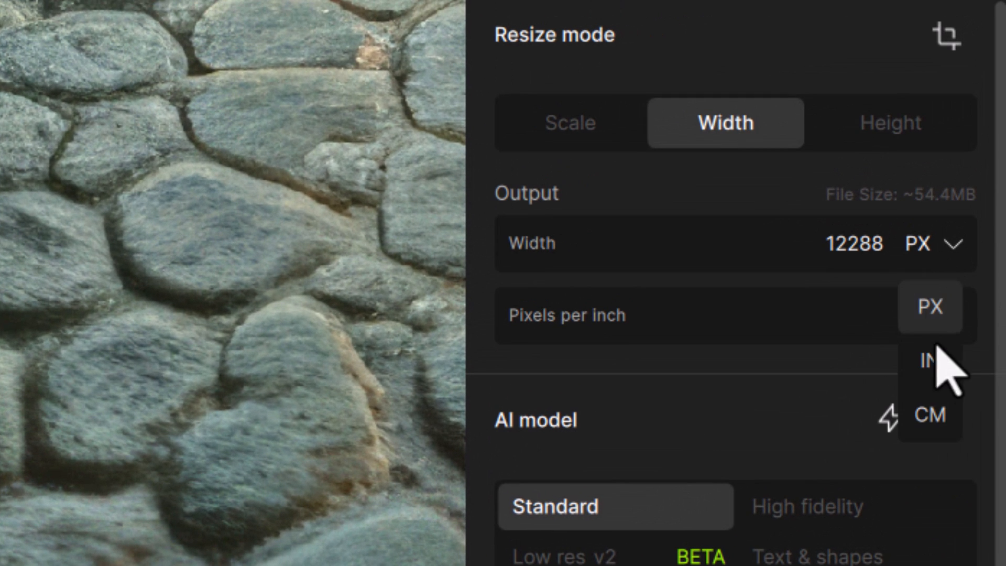
pyautogui.click(931, 362)
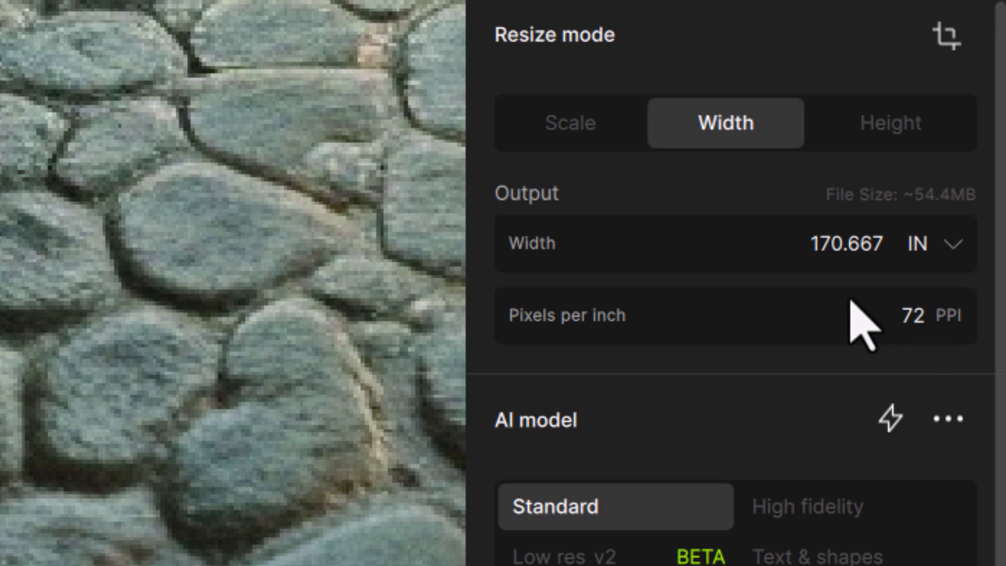
# Step: Set the output width to 35 inches with a resolution of 300 pixels per inch
pyautogui.moveTo(795, 250); pyautogui.dragTo(905, 256)
pyautogui.write('35')
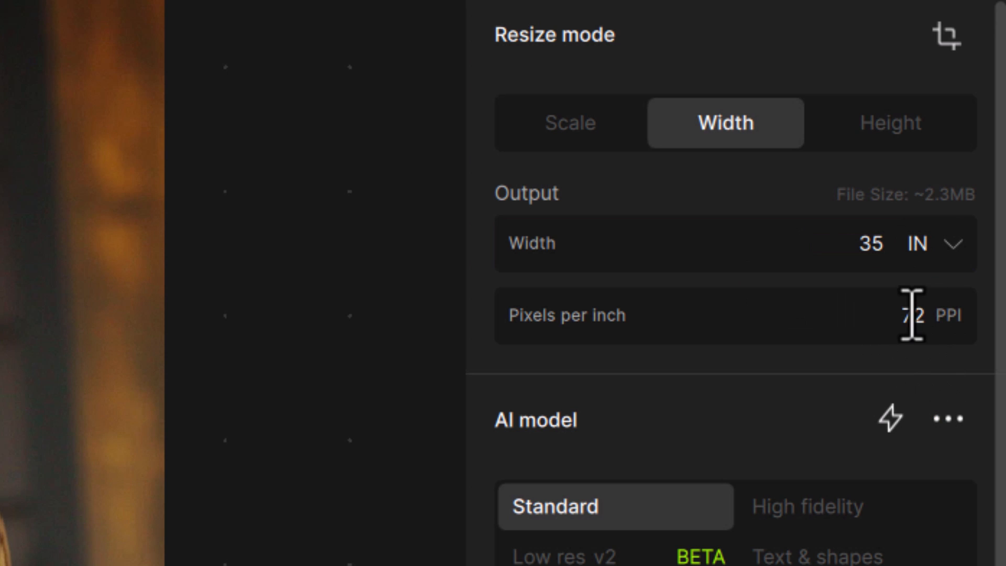
pyautogui.doubleClick(900, 316)
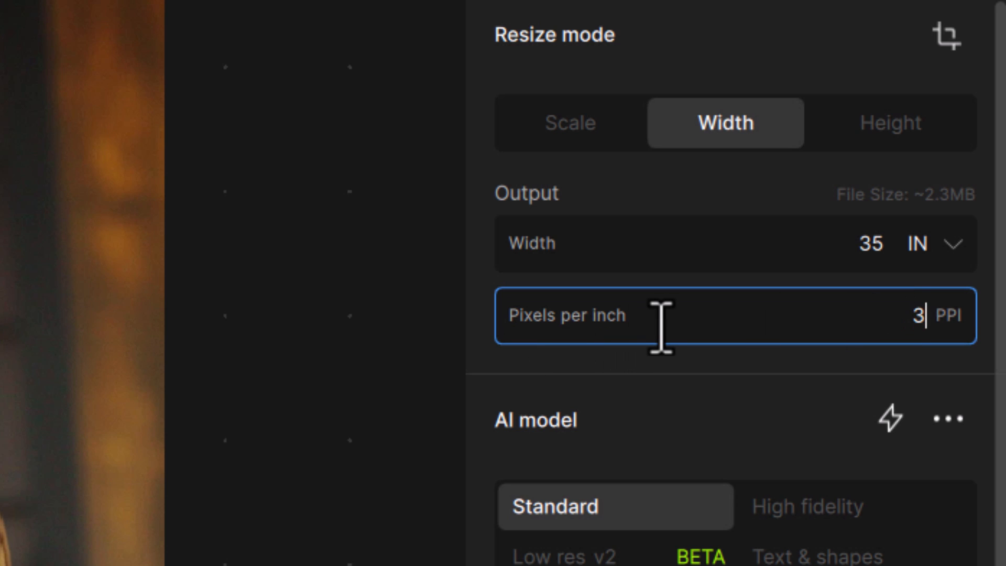
pyautogui.doubleClick(864, 243)
pyautogui.write('35')
pyautogui.press('Return')
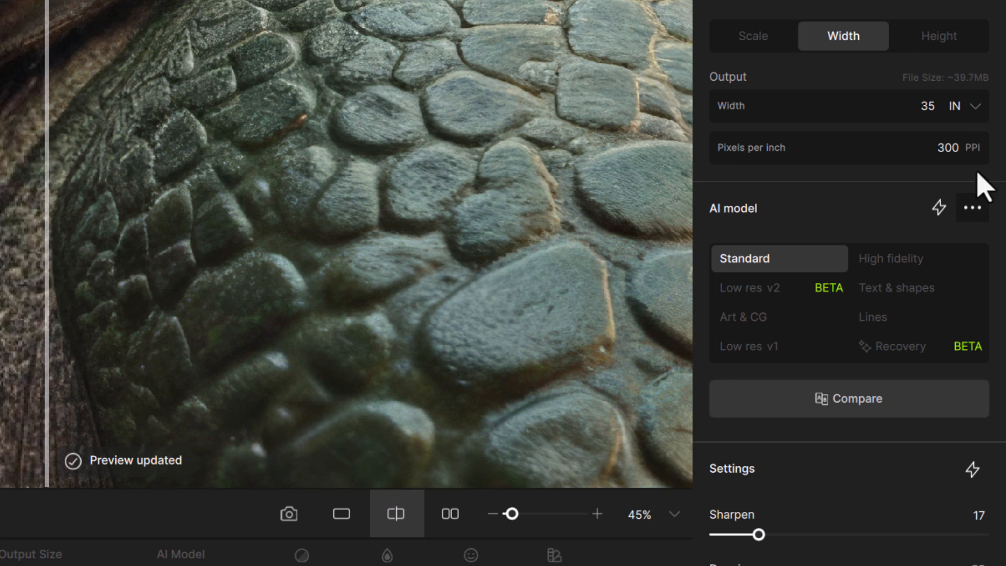
# Step: Return the resize mode to scale with a 6x output
pyautogui.click(743, 41)
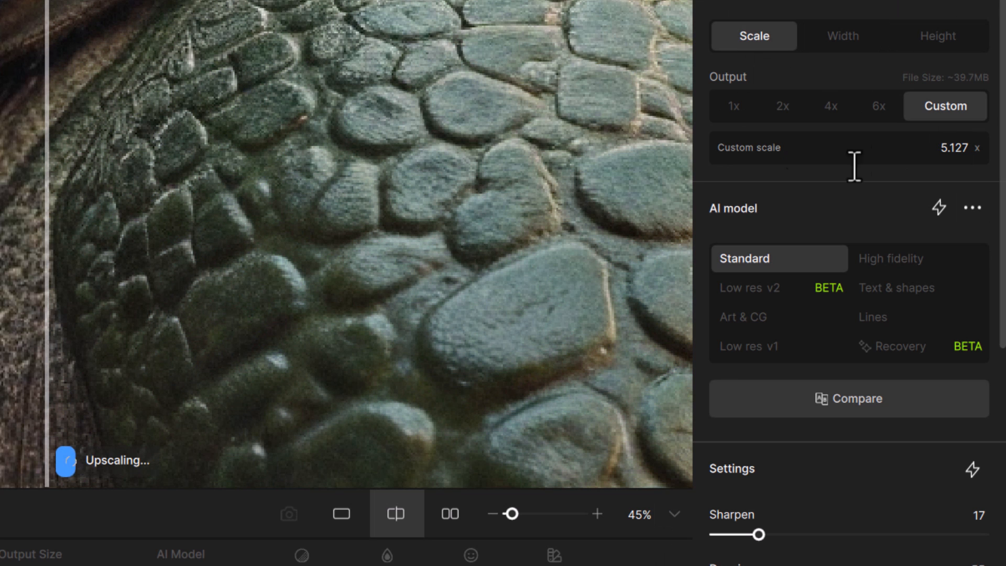
pyautogui.click(888, 113)
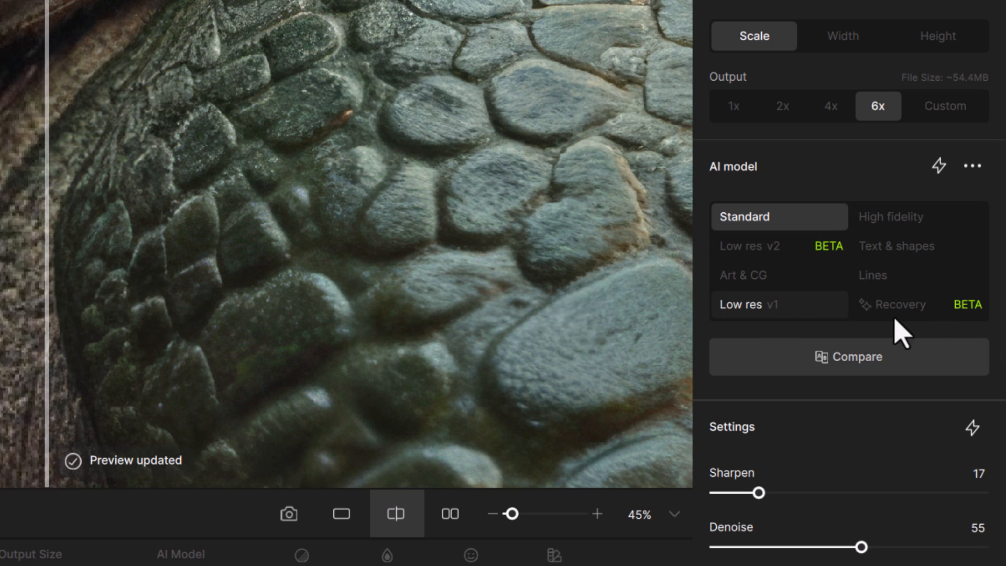
pyautogui.scroll(-5, 872, 485)
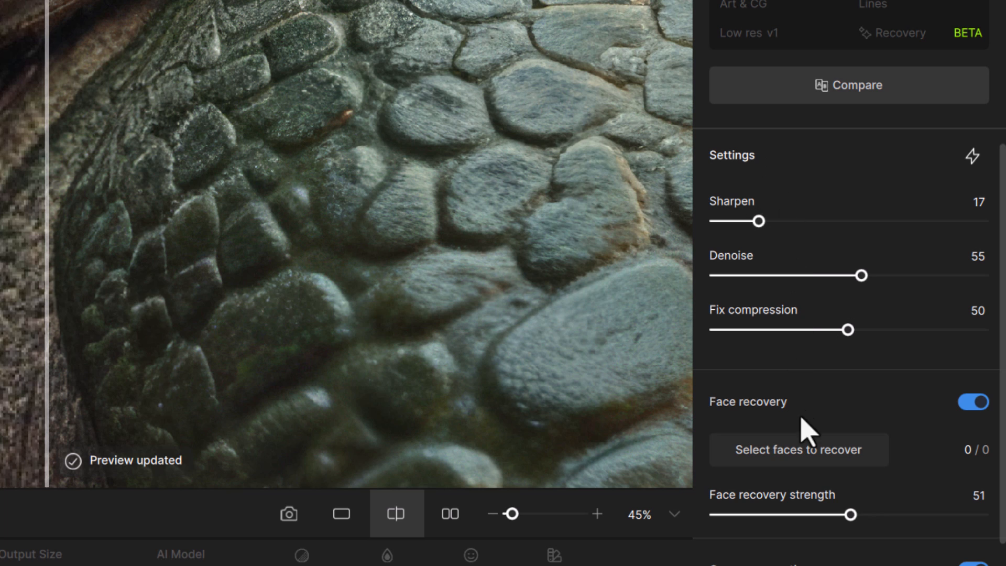
pyautogui.scroll(-2, 816, 485)
pyautogui.scroll(5, 800, 304)
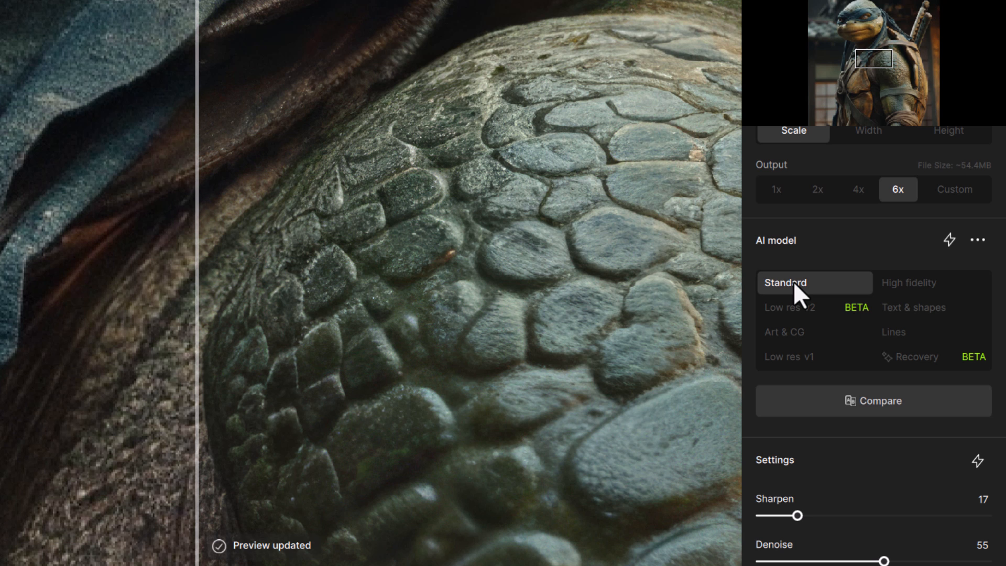
# Step: Compare the original and the upscaled preview across the turtle's face in the split view
pyautogui.moveTo(868, 17); pyautogui.dragTo(854, 20)
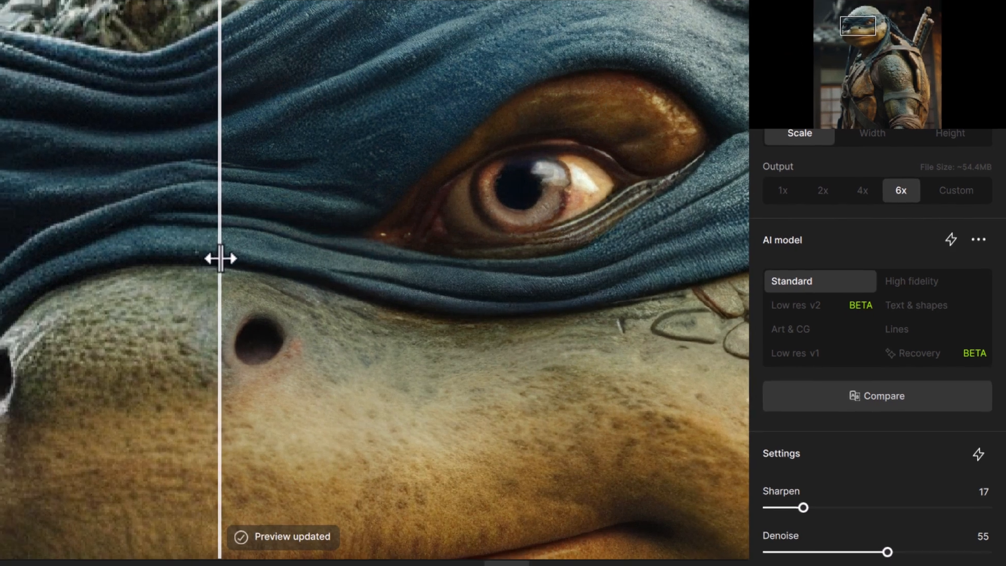
pyautogui.moveTo(199, 261); pyautogui.dragTo(278, 259)
pyautogui.moveTo(438, 253); pyautogui.dragTo(531, 251)
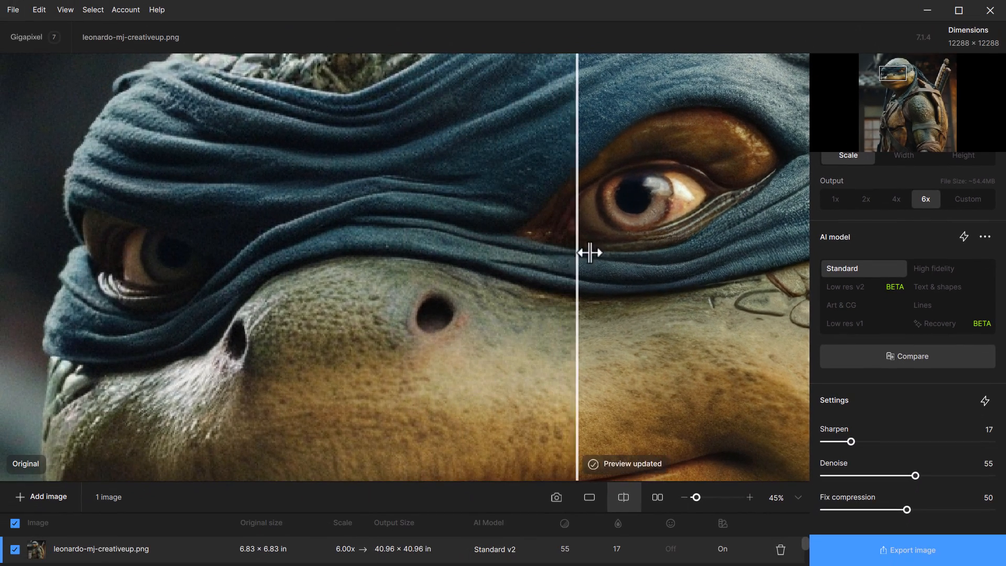
# Step: Inspect the turtle's eye at 100% zoom, comparing the original with the preview across the split
pyautogui.click(791, 497)
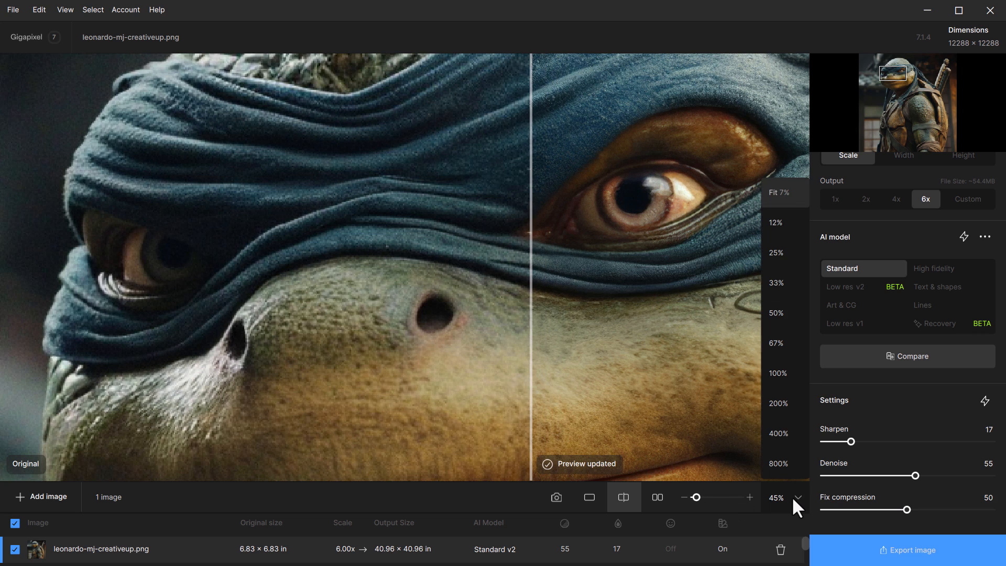
pyautogui.click(786, 446)
pyautogui.moveTo(905, 69); pyautogui.dragTo(899, 71)
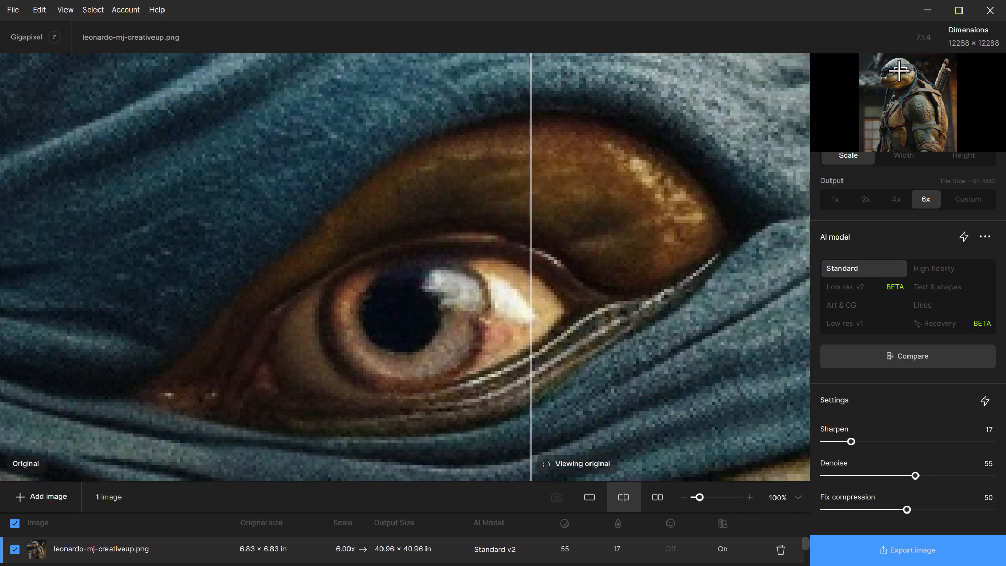
pyautogui.moveTo(637, 360); pyautogui.dragTo(446, 358)
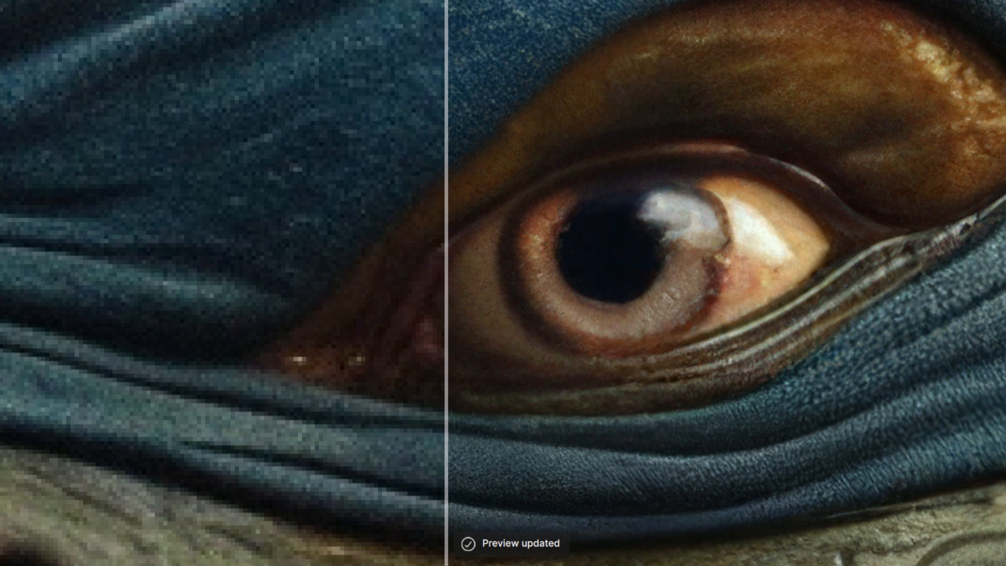
# Step: Magnify the eye to 200% and sweep the split across it to compare the original and upscaled detail
pyautogui.click(985, 565)
pyautogui.click(971, 473)
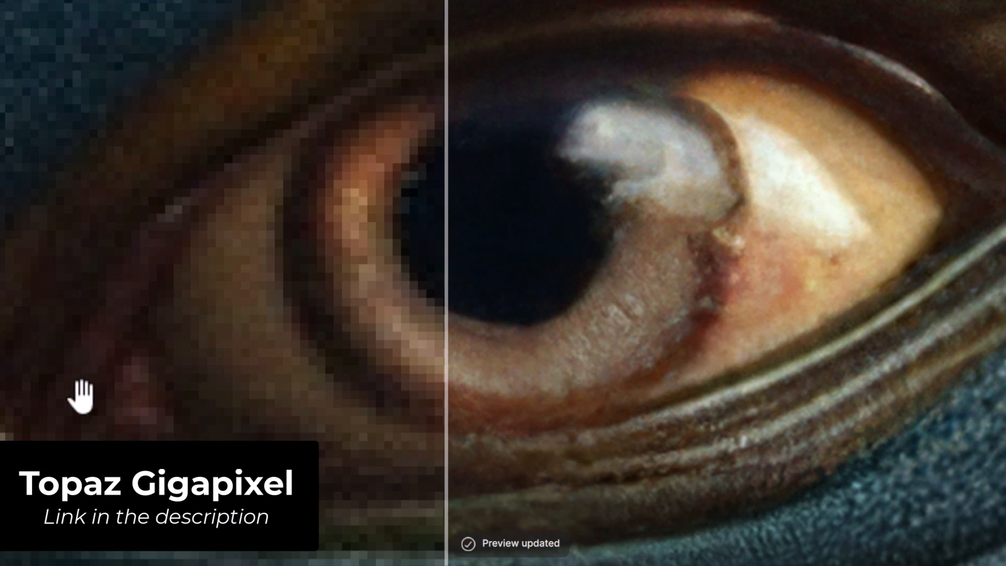
pyautogui.moveTo(446, 448); pyautogui.dragTo(923, 410)
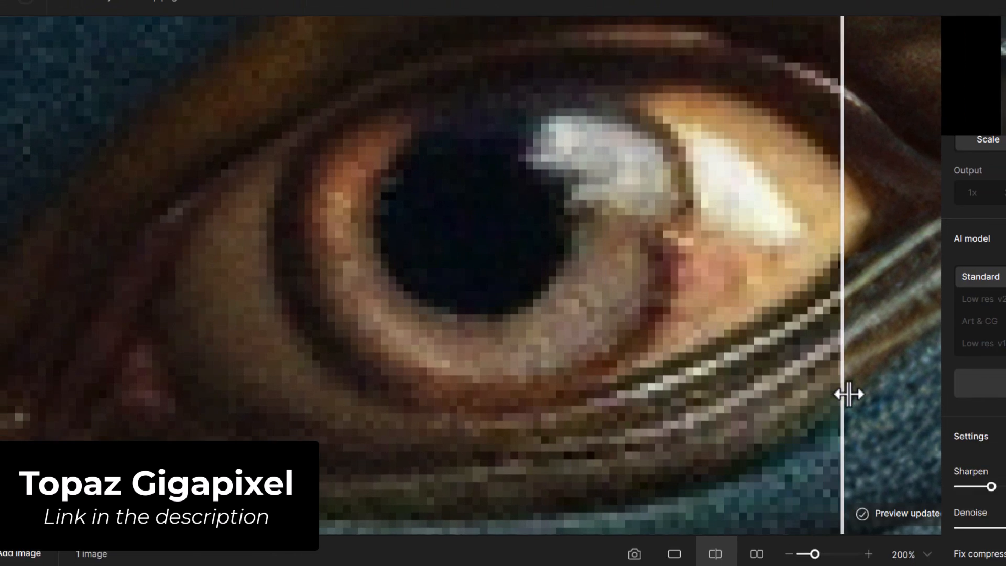
pyautogui.moveTo(849, 394); pyautogui.dragTo(410, 409)
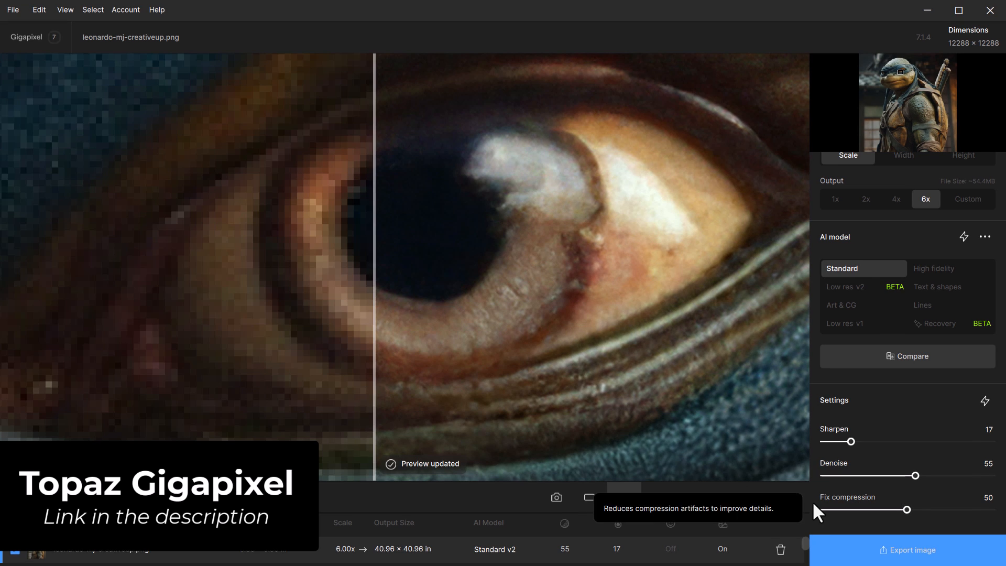
# Step: View the skin beside the eye at 50% zoom and switch the AI model to Low res v2
pyautogui.click(927, 553)
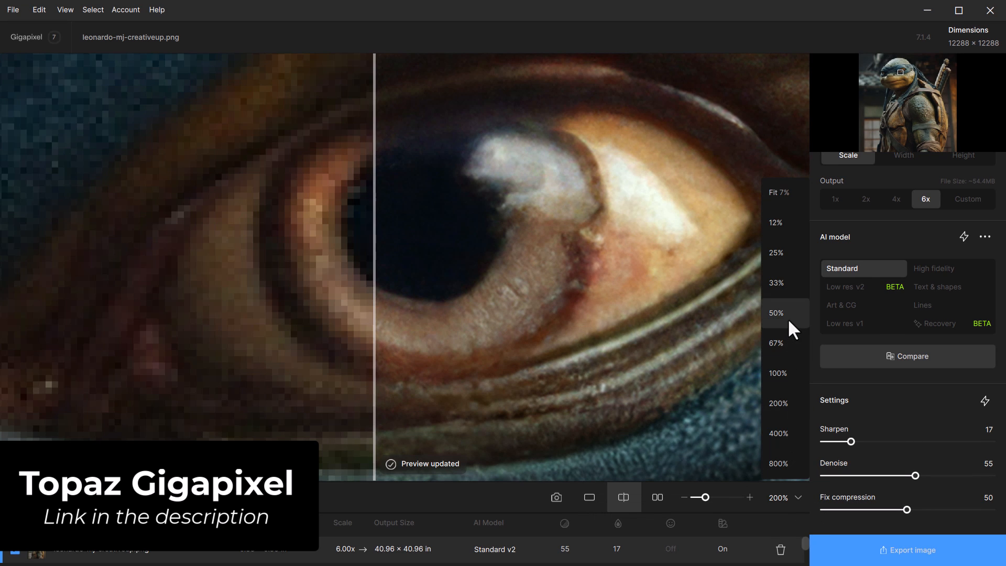
pyautogui.click(788, 317)
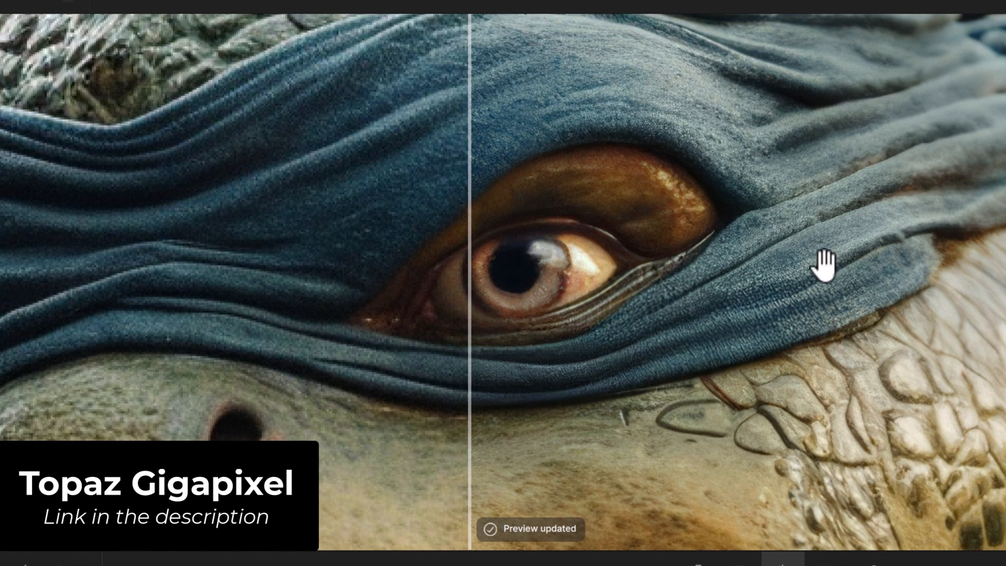
pyautogui.moveTo(705, 433); pyautogui.dragTo(652, 325)
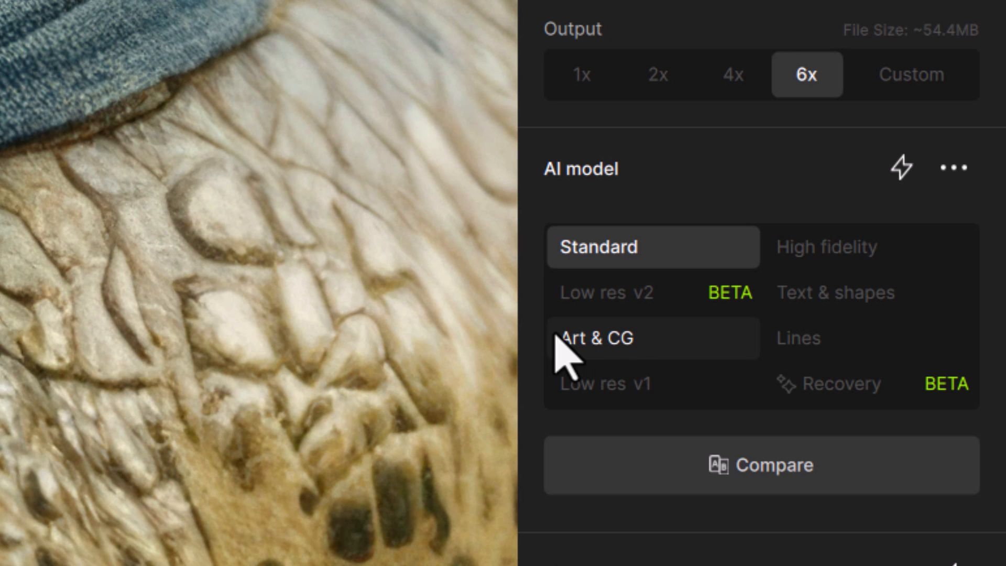
pyautogui.click(753, 289)
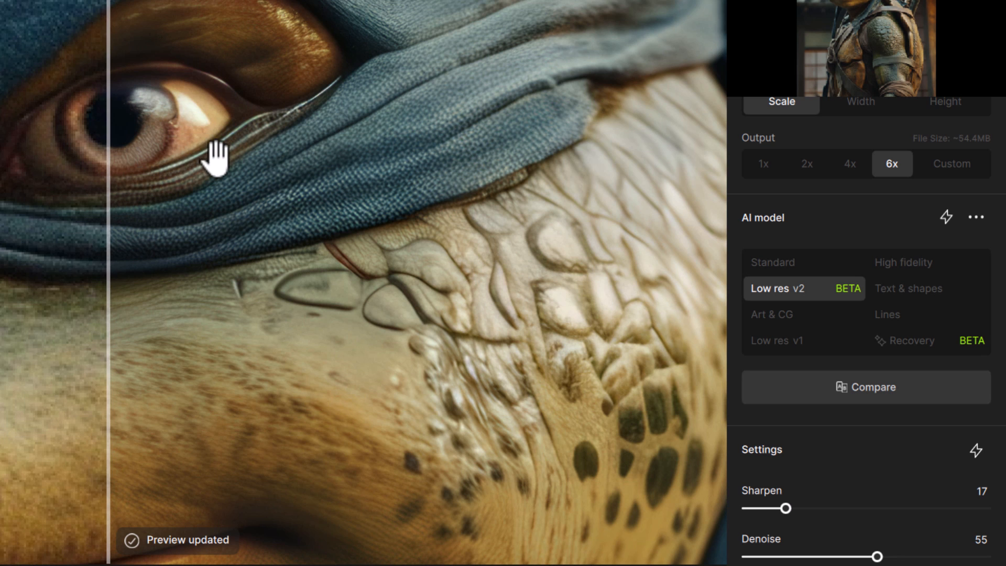
# Step: Try the Standard, Art & CG, Low res v2, Text & shapes and Lines AI models on the eye preview
pyautogui.click(762, 263)
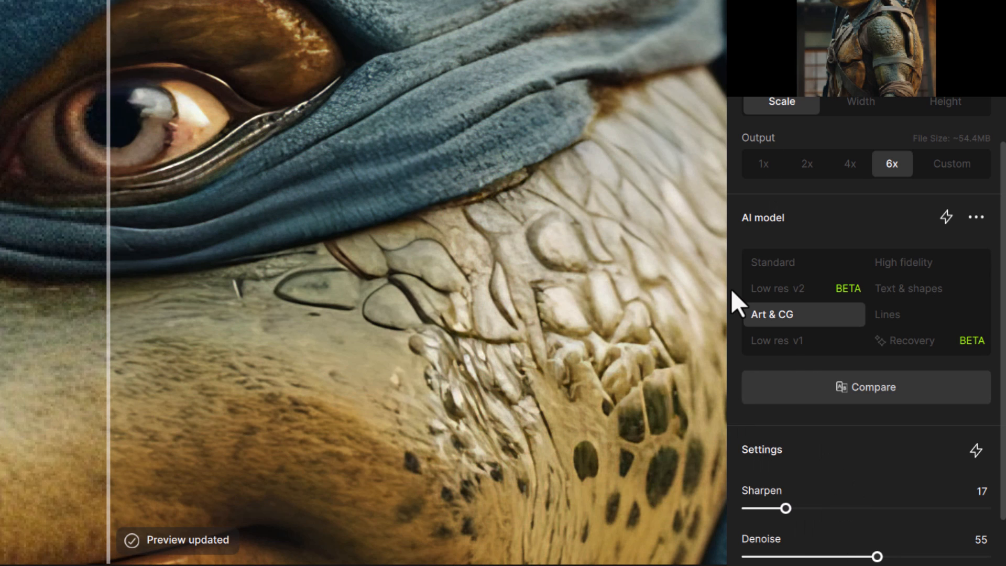
pyautogui.click(777, 341)
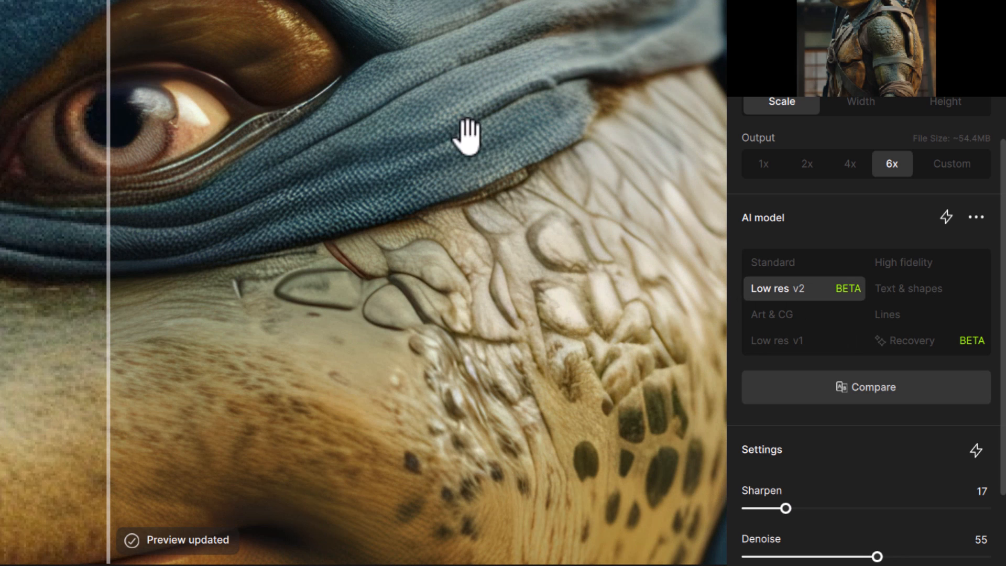
pyautogui.click(923, 292)
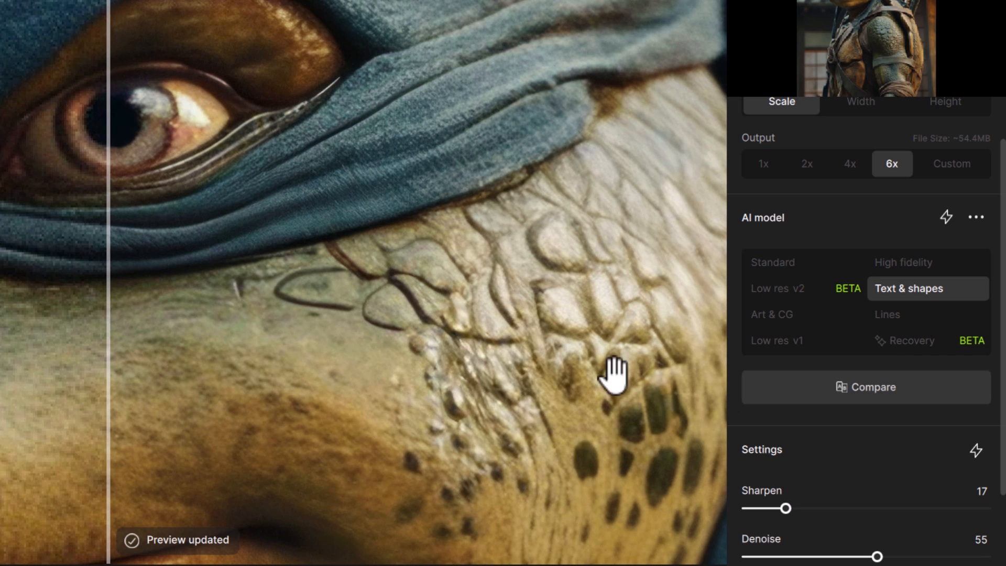
pyautogui.click(884, 318)
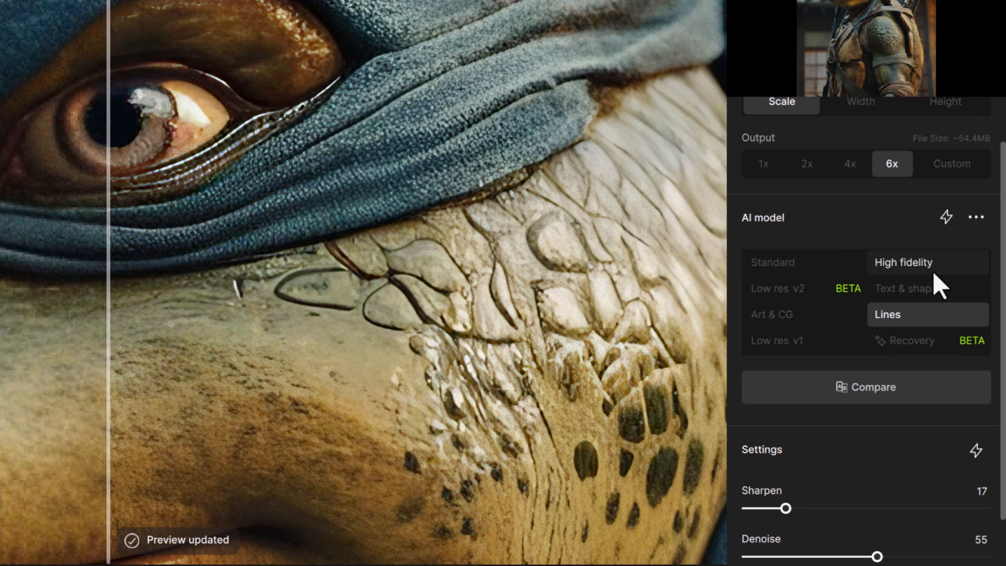
# Step: Compare the High fidelity and Standard models on the mask fabric around the eye, ending with High fidelity selected
pyautogui.click(929, 272)
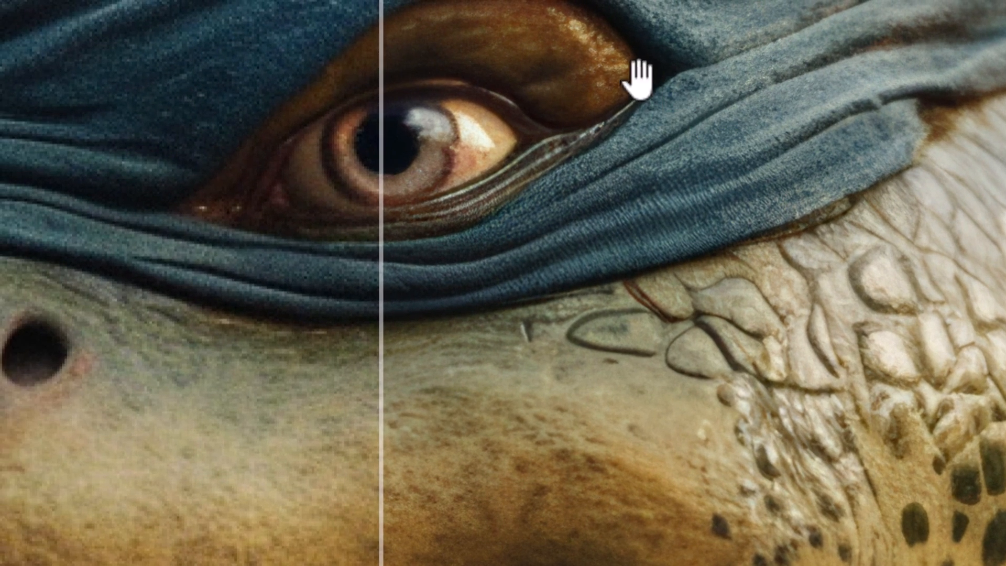
pyautogui.moveTo(617, 169); pyautogui.dragTo(521, 244)
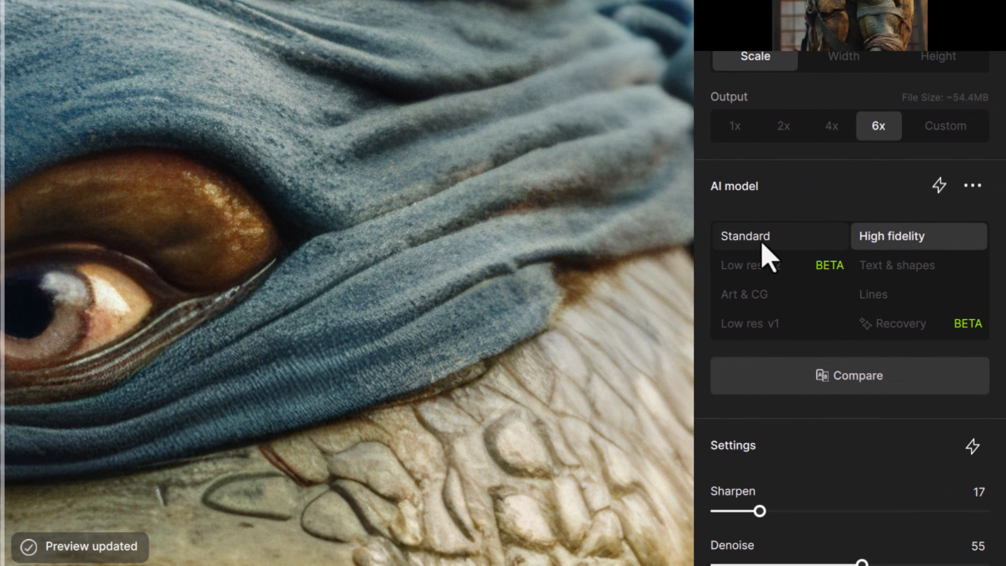
pyautogui.click(763, 244)
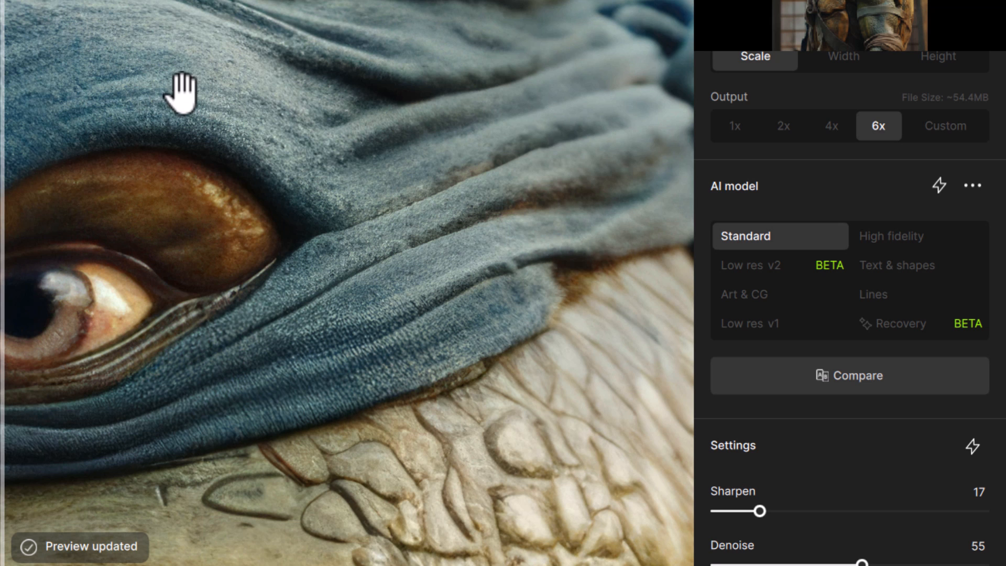
pyautogui.click(901, 239)
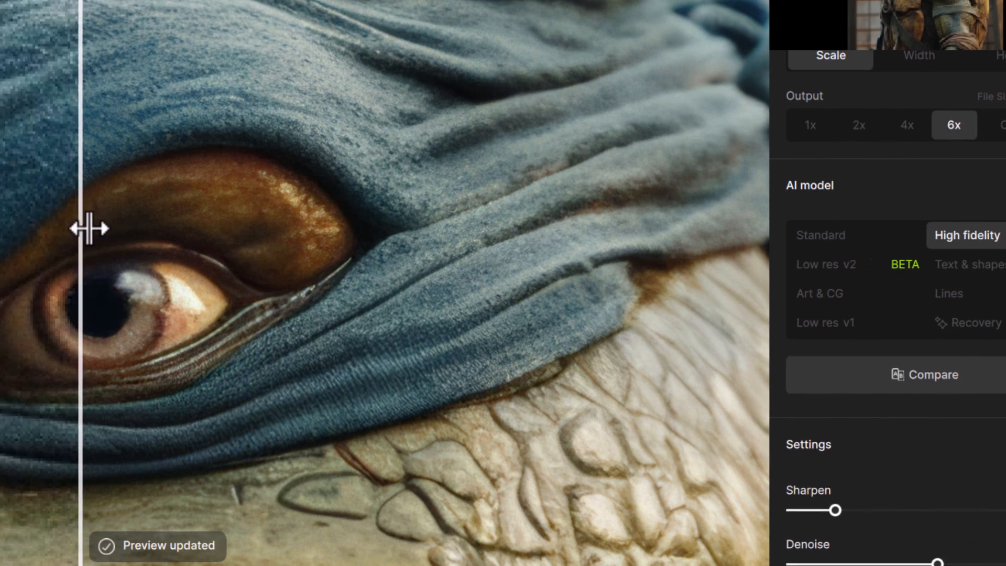
# Step: Sweep the split across the eye at up to 100% zoom to compare the original with the High fidelity preview
pyautogui.moveTo(11, 228); pyautogui.dragTo(209, 231)
pyautogui.moveTo(595, 227); pyautogui.dragTo(701, 245)
pyautogui.moveTo(852, 320); pyautogui.dragTo(115, 372)
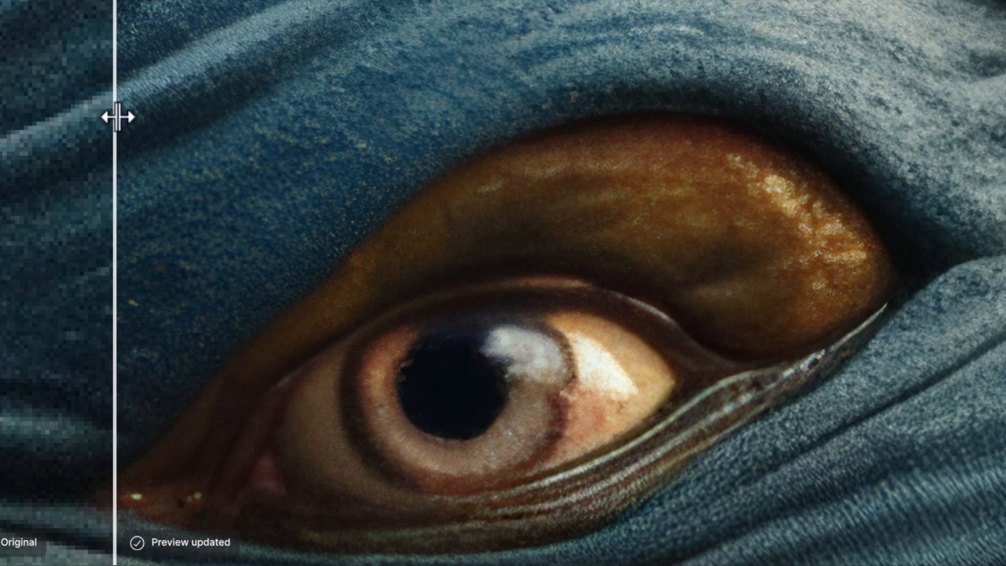
pyautogui.moveTo(119, 118)
pyautogui.mouseDown()
pyautogui.moveTo(799, 142)
pyautogui.moveTo(127, 137)
pyautogui.mouseUp()
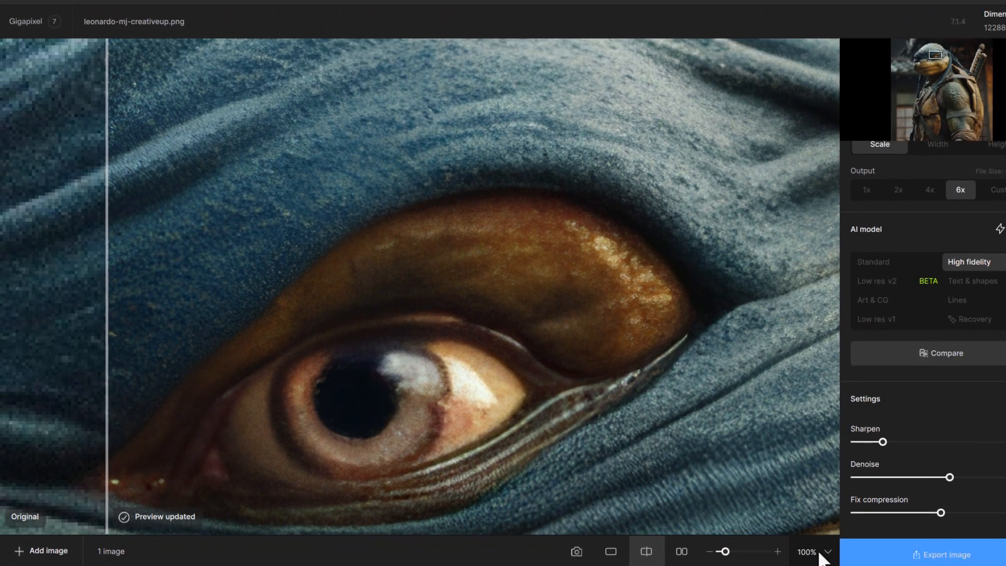
# Step: View the eye and mask at 50% zoom and compare the original with the preview across the split
pyautogui.click(798, 547)
pyautogui.click(777, 363)
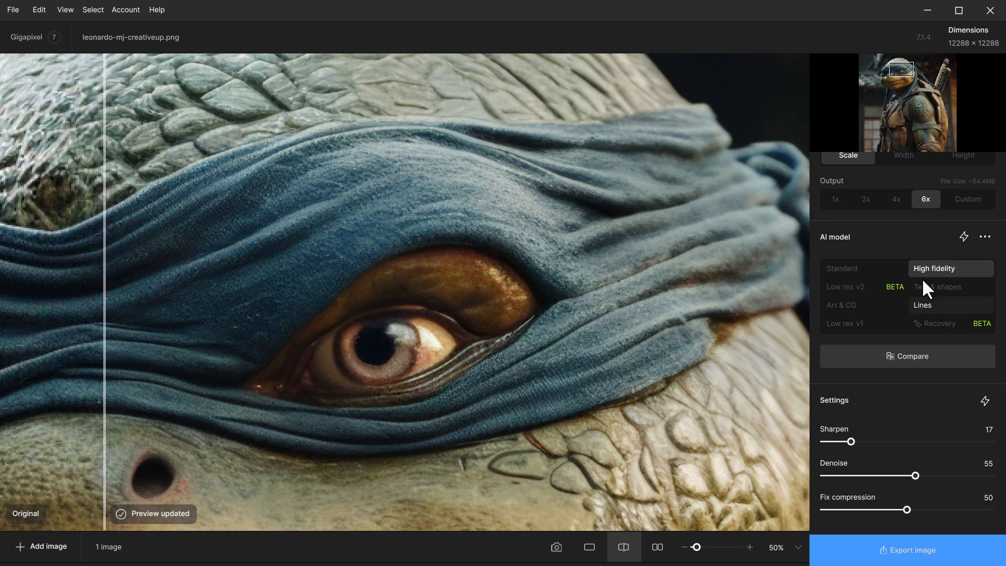
pyautogui.moveTo(106, 283); pyautogui.dragTo(430, 223)
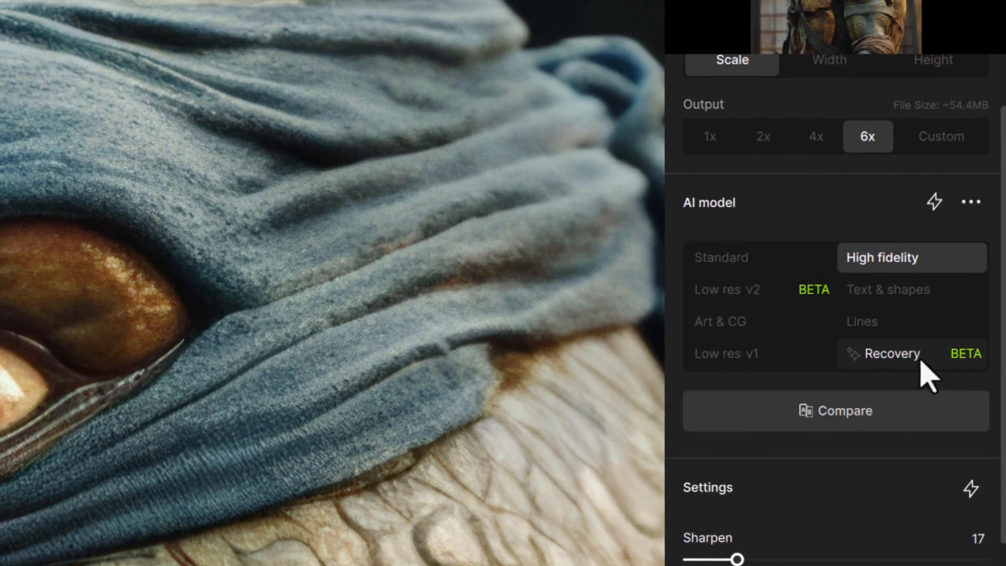
# Step: Try the Recovery model despite the large image size by rendering a small partial preview over the turtle's eye
pyautogui.click(921, 361)
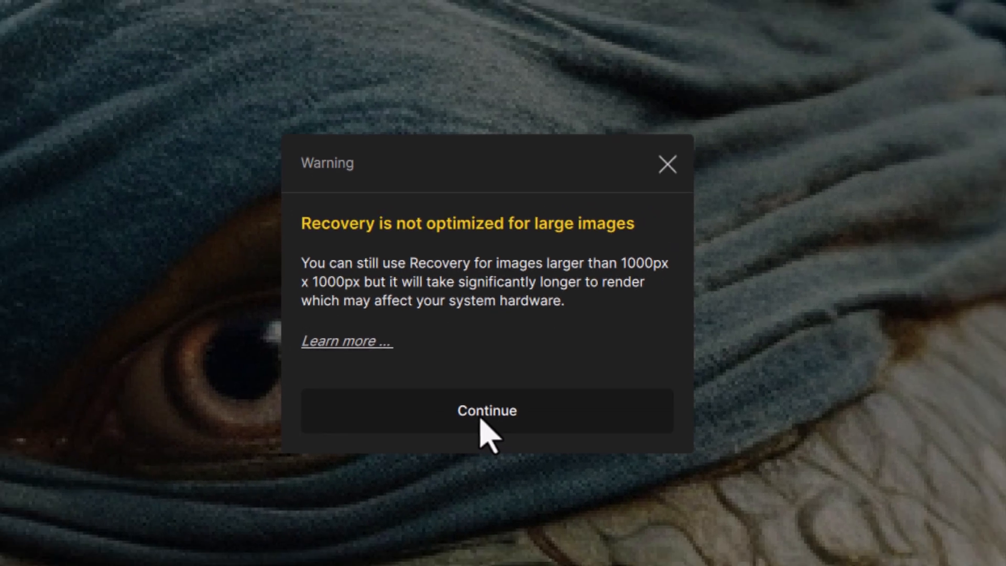
pyautogui.click(466, 454)
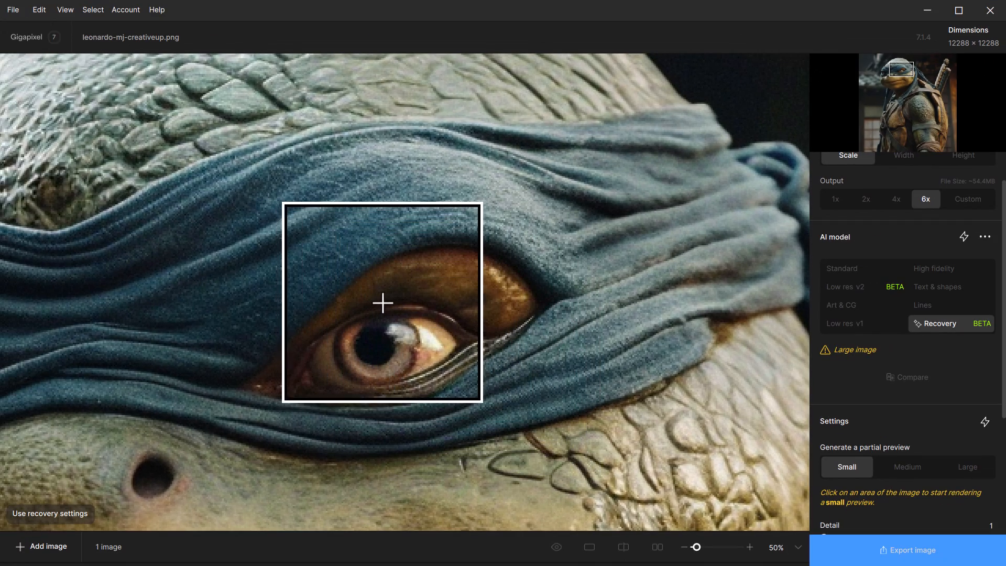
pyautogui.click(399, 301)
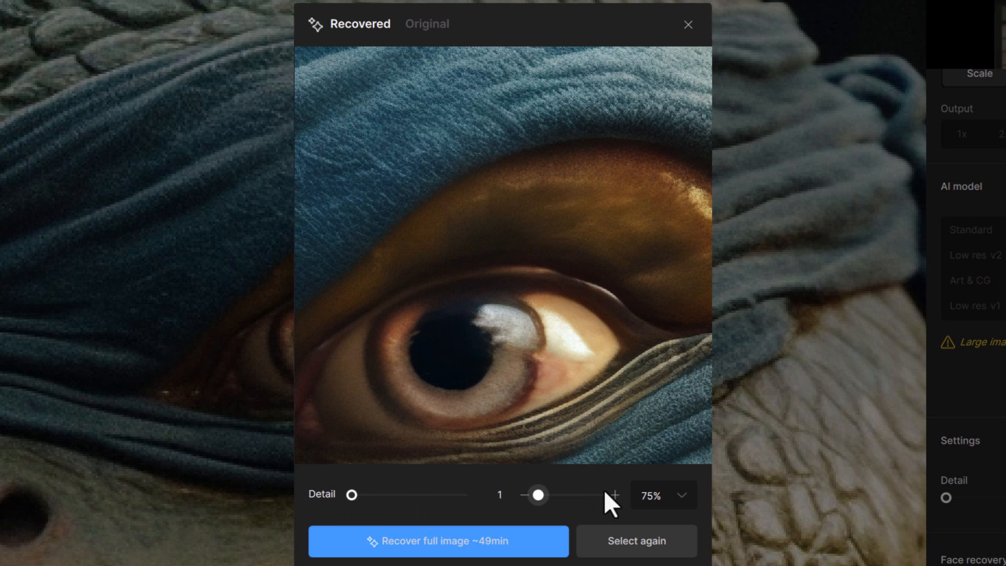
# Step: Try the recovered preview at Detail 100 and then 23, and close it without recovering the full image
pyautogui.moveTo(546, 493); pyautogui.dragTo(534, 495)
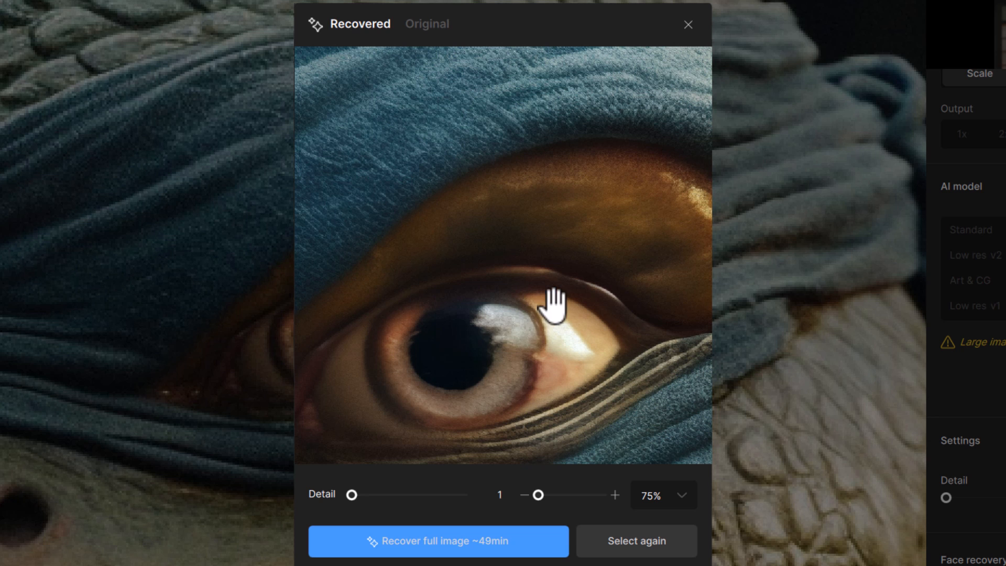
pyautogui.moveTo(348, 499); pyautogui.dragTo(548, 489)
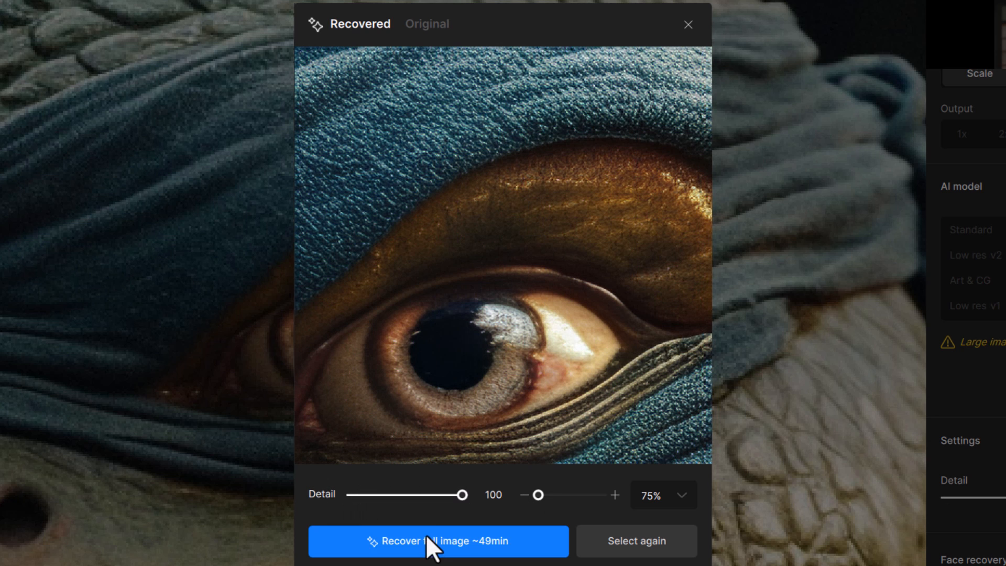
pyautogui.moveTo(457, 495); pyautogui.dragTo(375, 497)
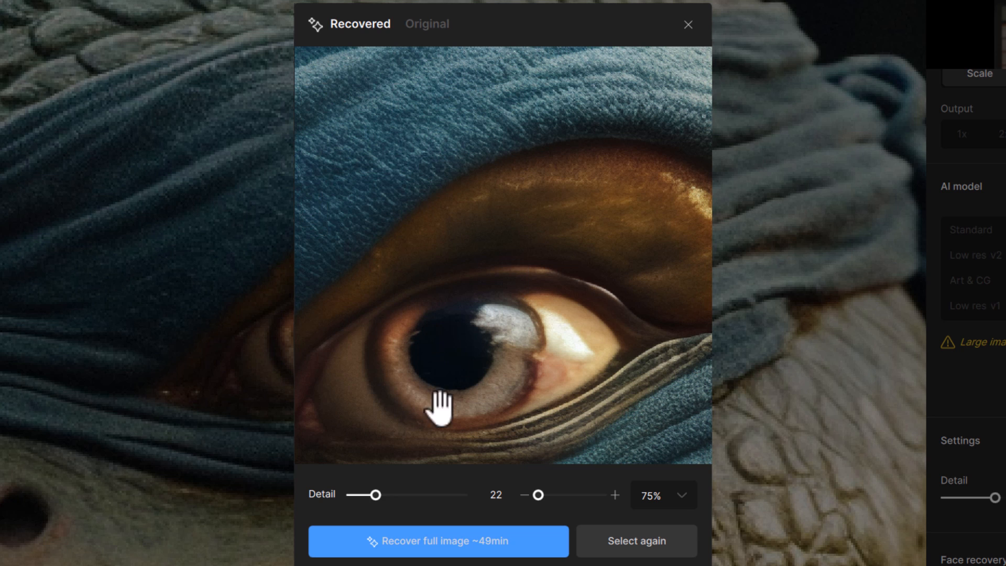
pyautogui.moveTo(375, 494)
pyautogui.mouseDown()
pyautogui.moveTo(400, 495)
pyautogui.moveTo(376, 495)
pyautogui.mouseUp()
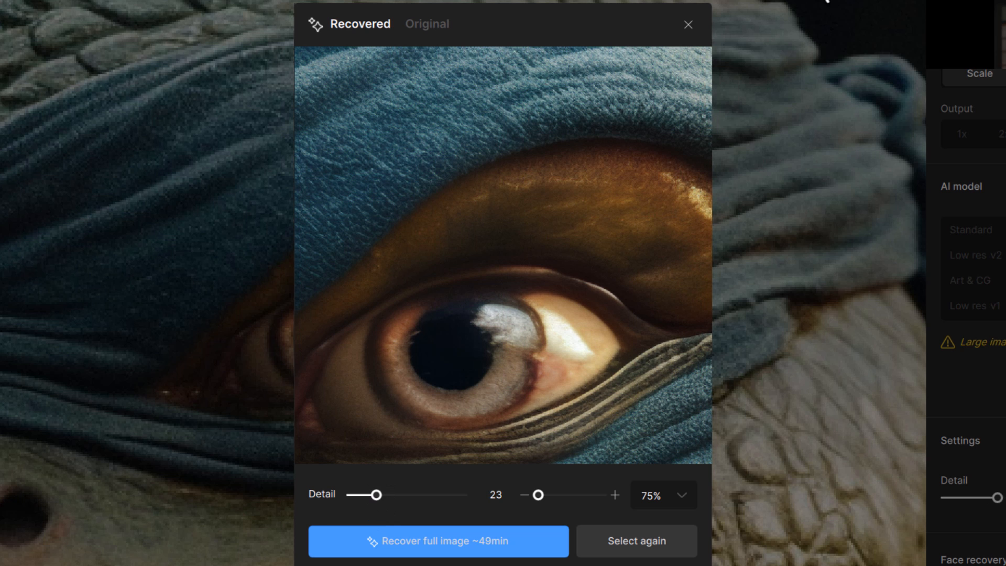
pyautogui.click(688, 24)
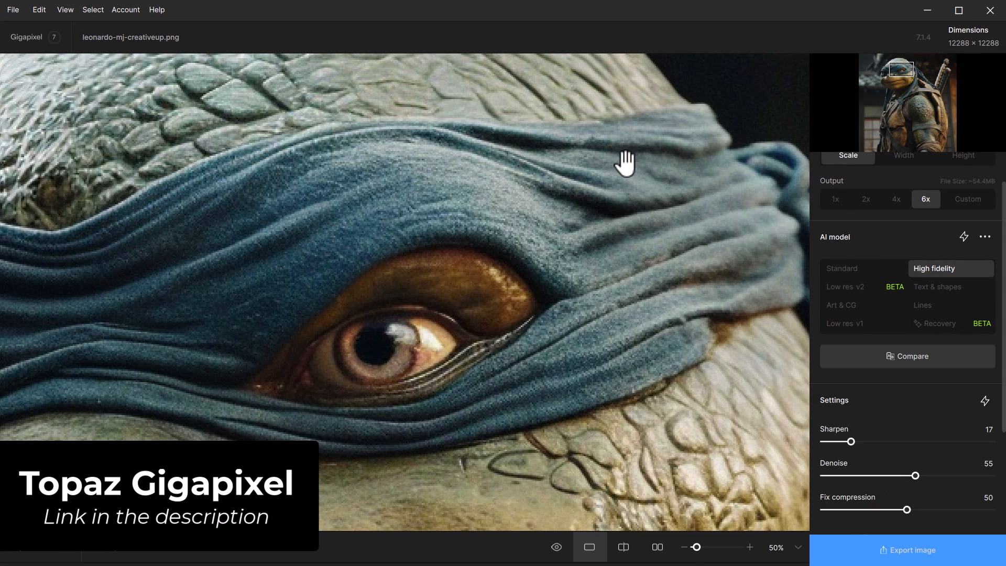
# Step: Show the original and the upscaled preview side by side, zoomed in on the turtle's eye
pyautogui.click(659, 550)
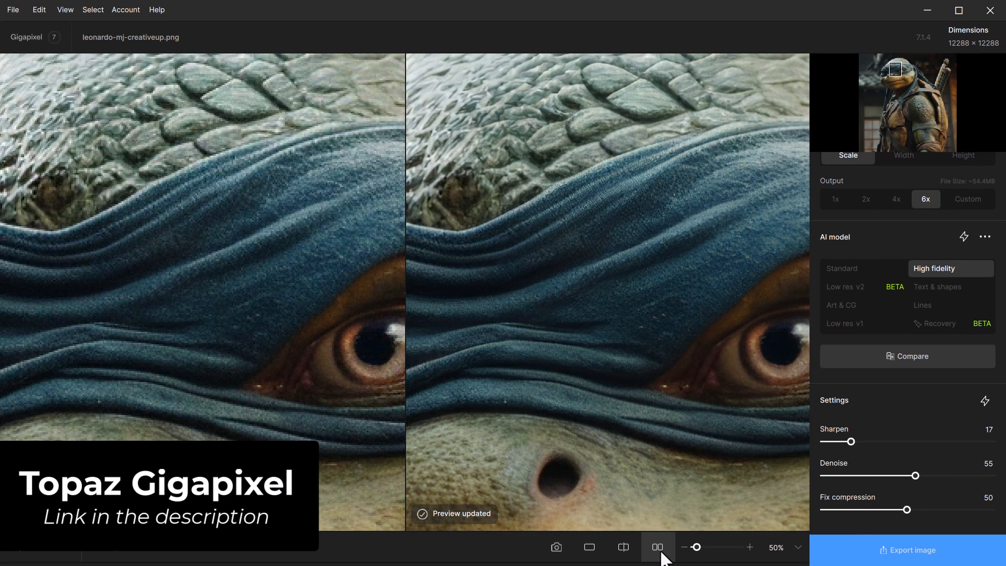
pyautogui.scroll(2, 685, 366)
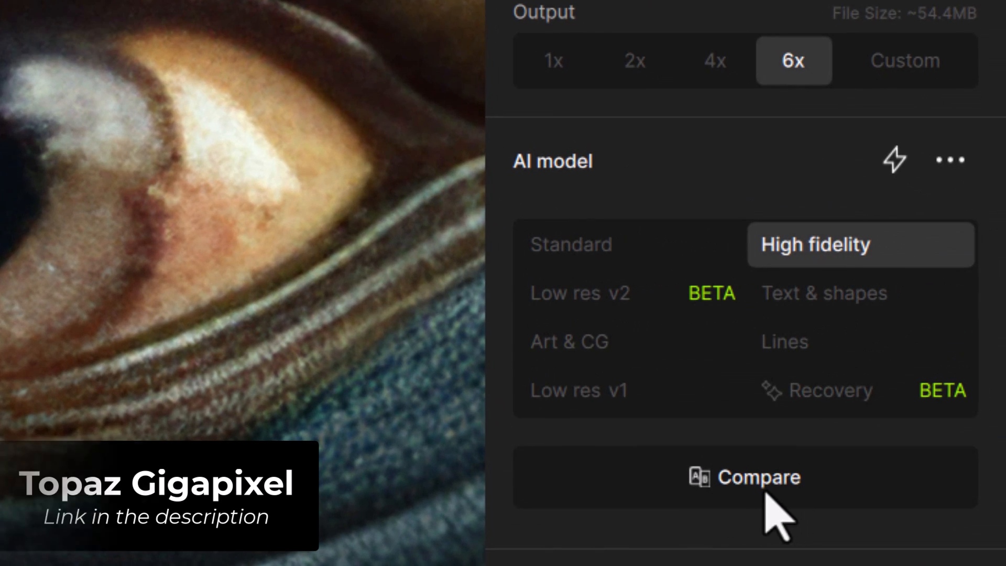
# Step: Compare the Standard, High fidelity, Low res v2 and Art & CG models on the eye, leaving the comparison without applying one
pyautogui.click(764, 497)
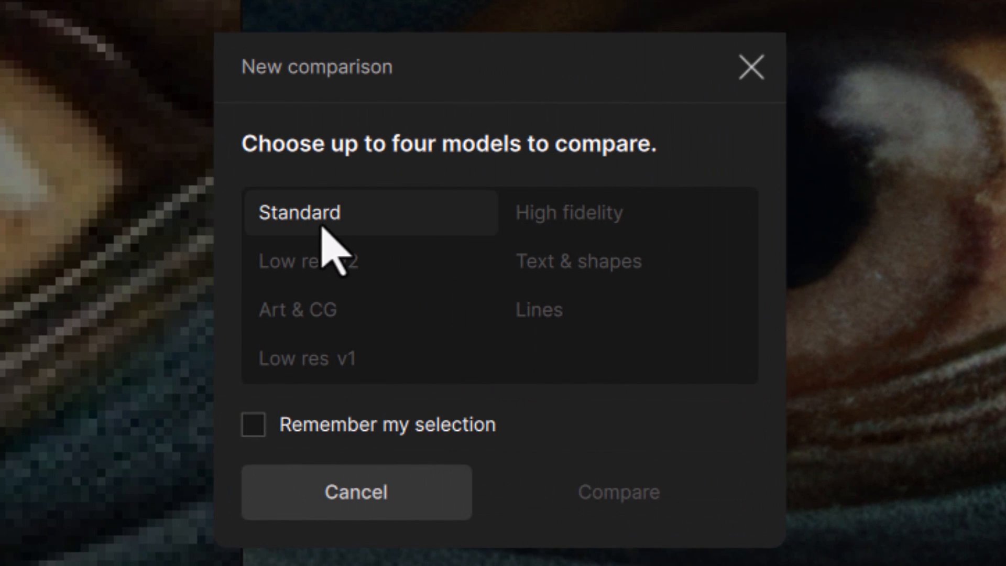
pyautogui.click(322, 227)
pyautogui.click(616, 212)
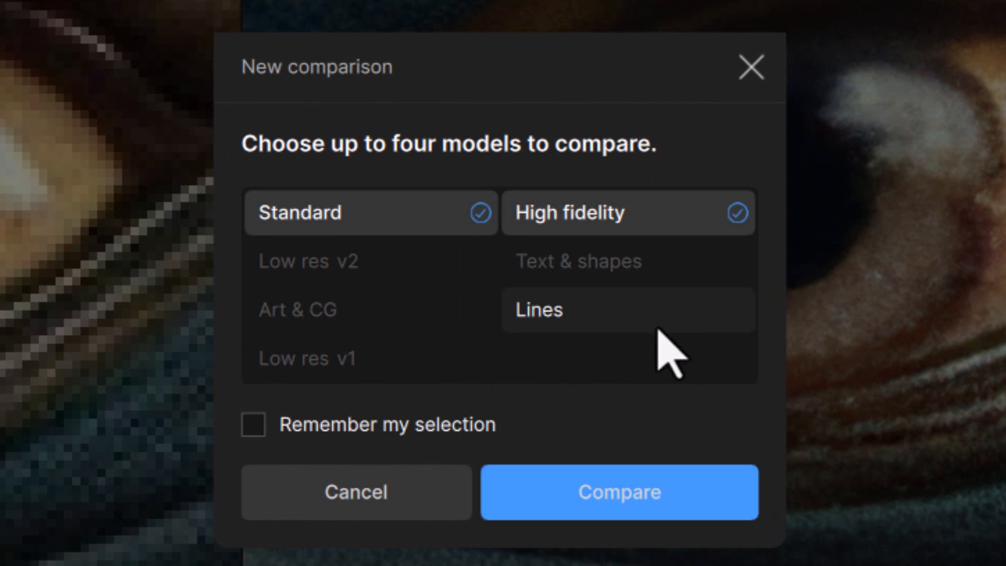
pyautogui.click(304, 309)
pyautogui.click(306, 274)
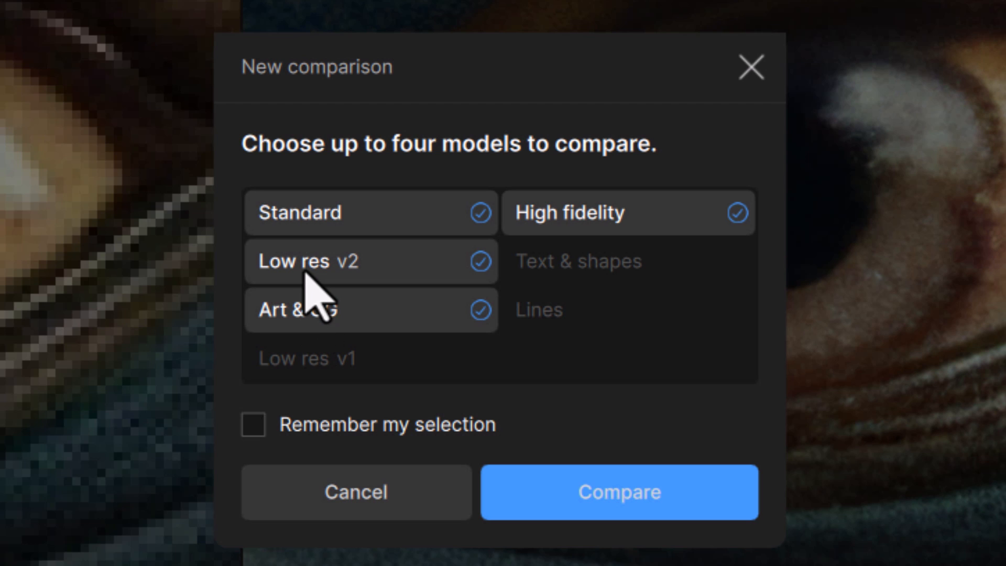
pyautogui.click(699, 490)
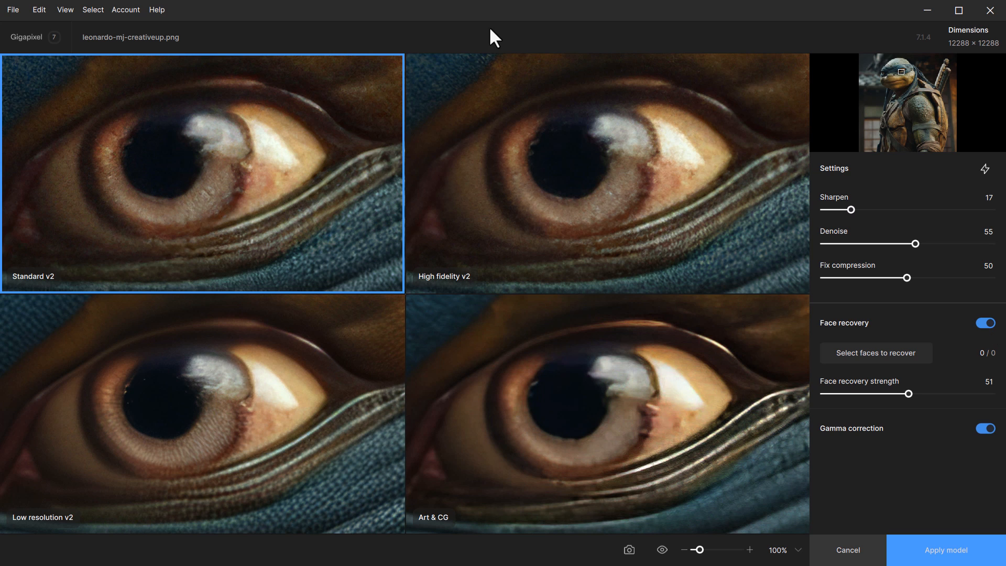
pyautogui.click(835, 558)
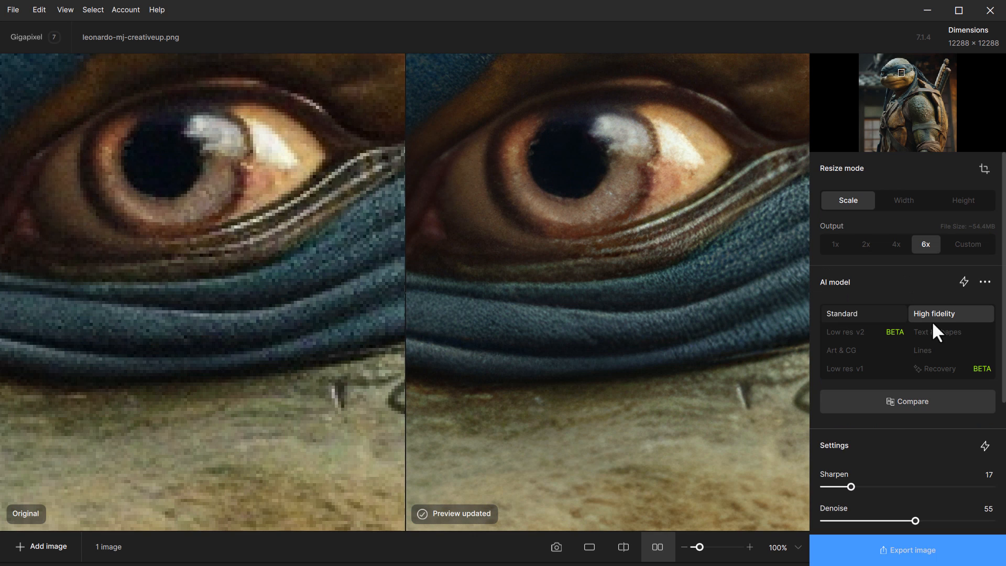
# Step: Try Sharpen at 100 and inspect its effect on the eye close up and on the surrounding mask zoomed out
pyautogui.scroll(-4, 888, 407)
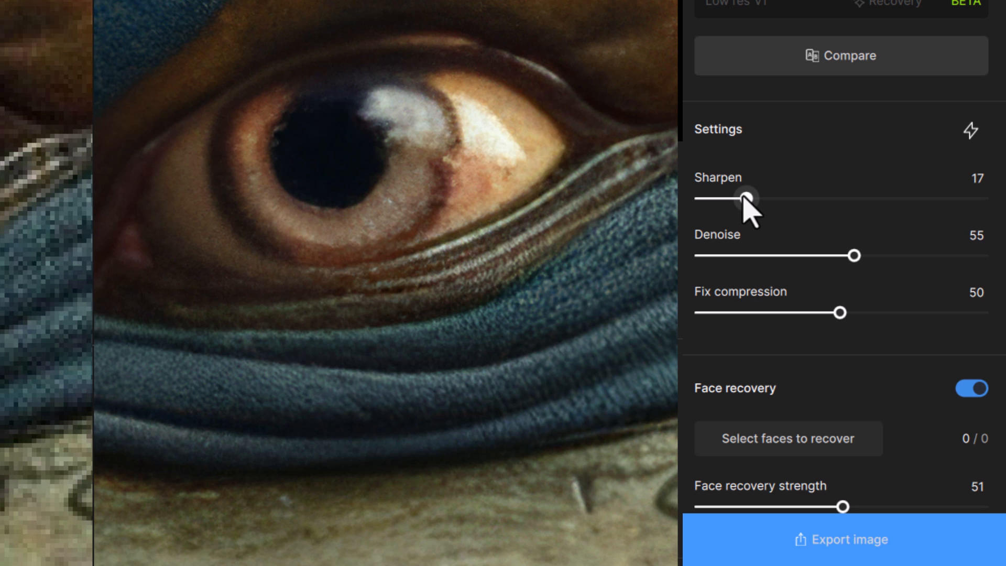
pyautogui.moveTo(749, 198); pyautogui.dragTo(982, 198)
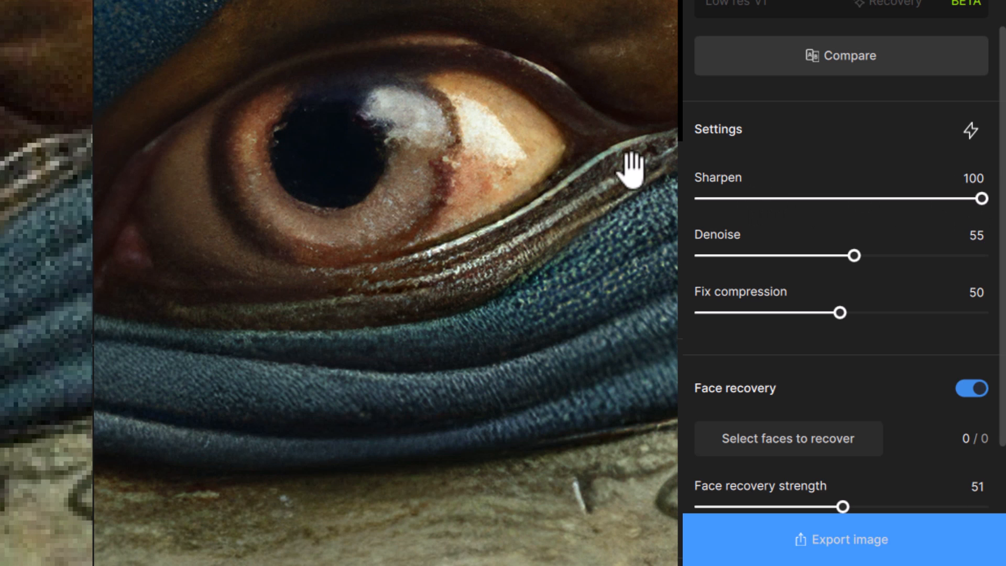
pyautogui.click(457, 102)
pyautogui.moveTo(457, 102); pyautogui.dragTo(461, 279)
pyautogui.click(643, 564)
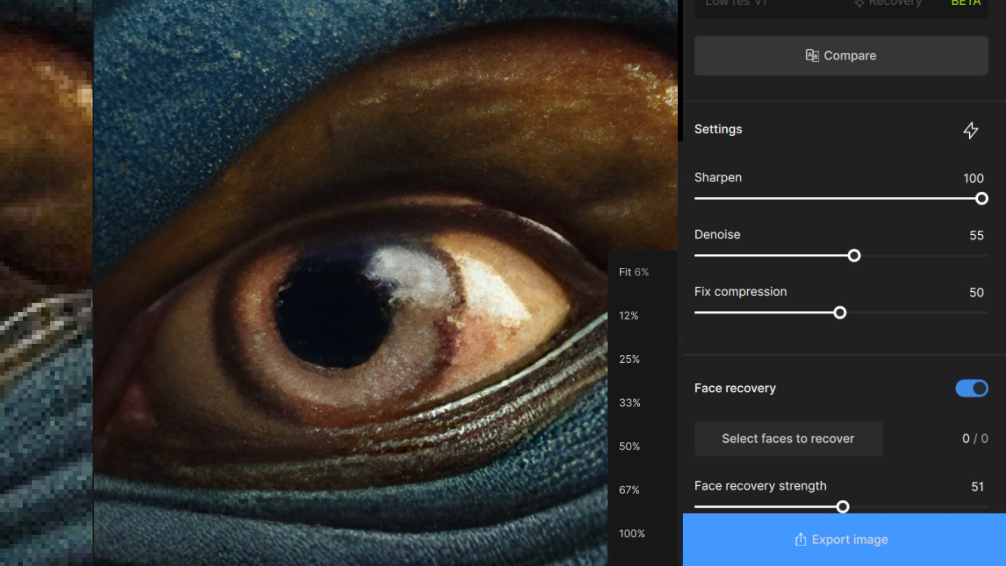
pyautogui.click(640, 534)
pyautogui.moveTo(540, 505); pyautogui.dragTo(321, 490)
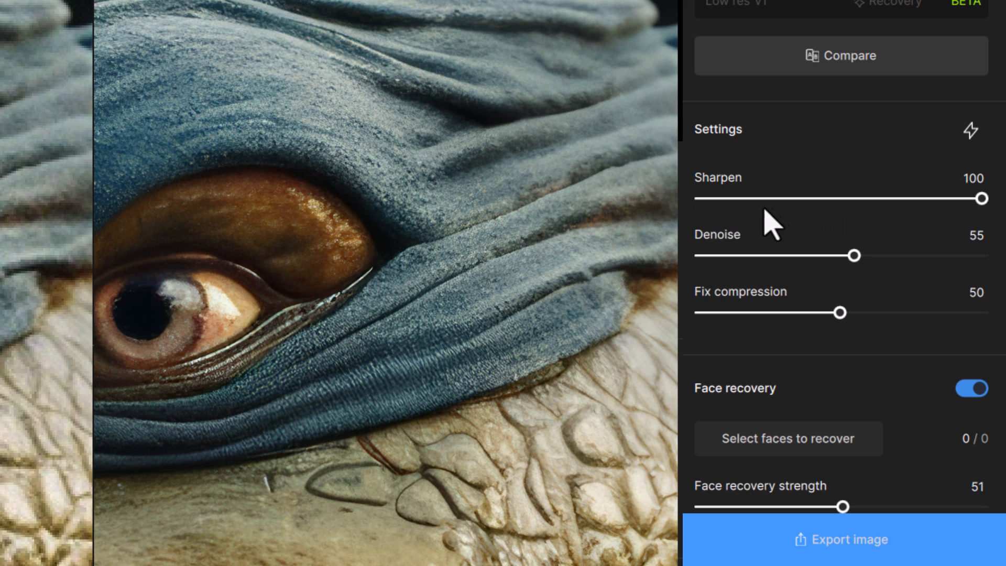
# Step: Set Sharpen to 28 and Denoise to 1, and check the preview around the turtle's other eye
pyautogui.click(779, 198)
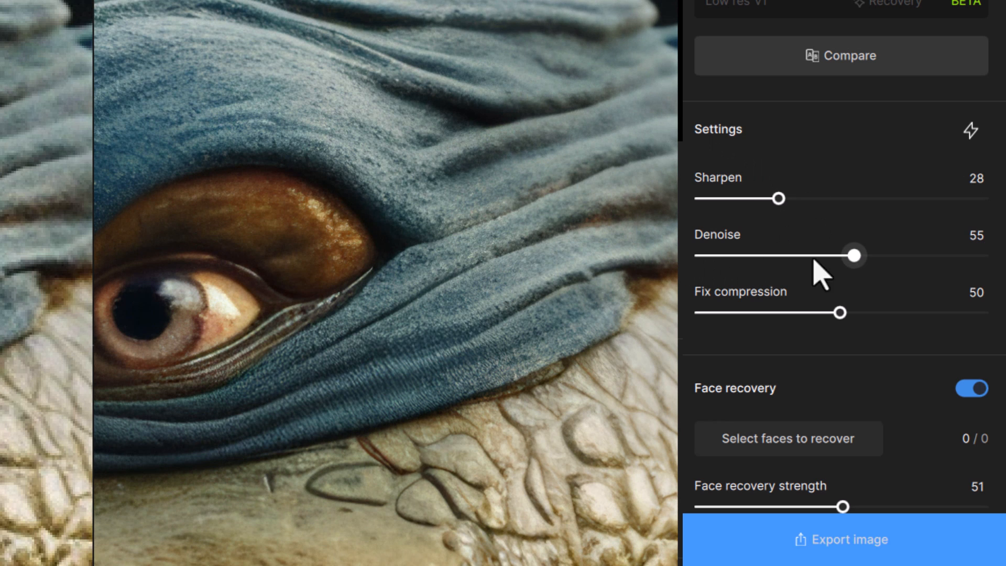
pyautogui.moveTo(854, 256); pyautogui.dragTo(697, 257)
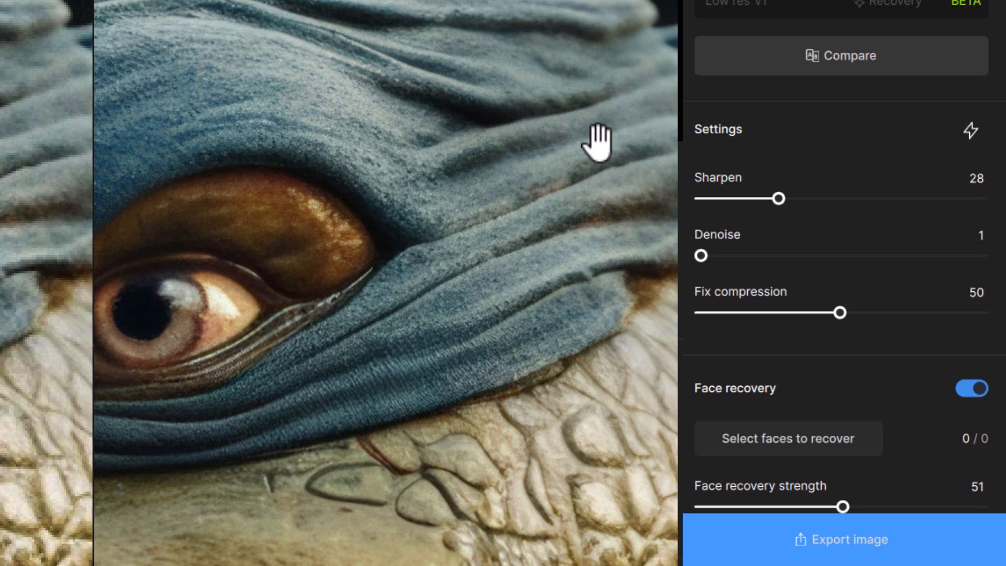
pyautogui.moveTo(184, 252); pyautogui.dragTo(566, 309)
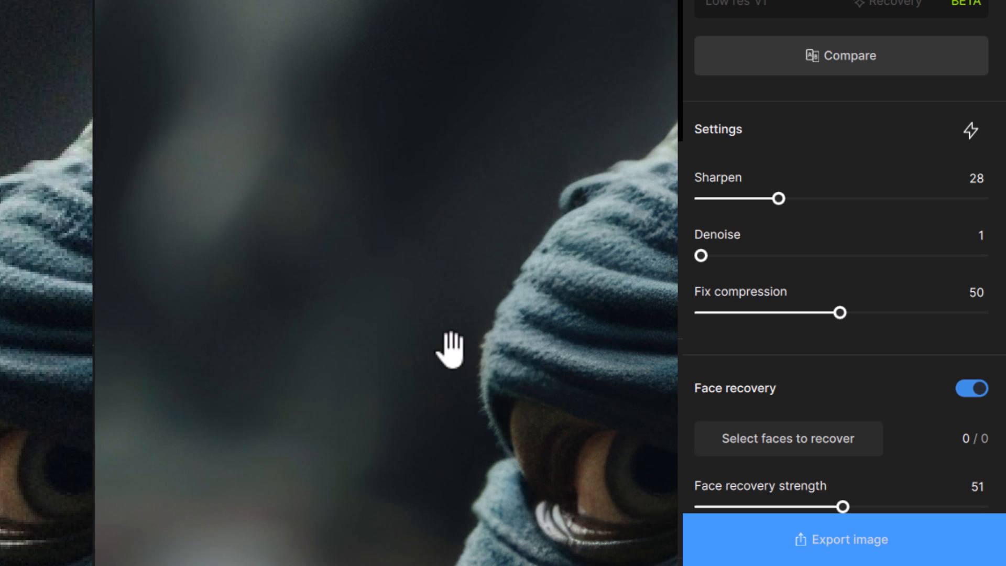
pyautogui.moveTo(541, 418); pyautogui.dragTo(366, 305)
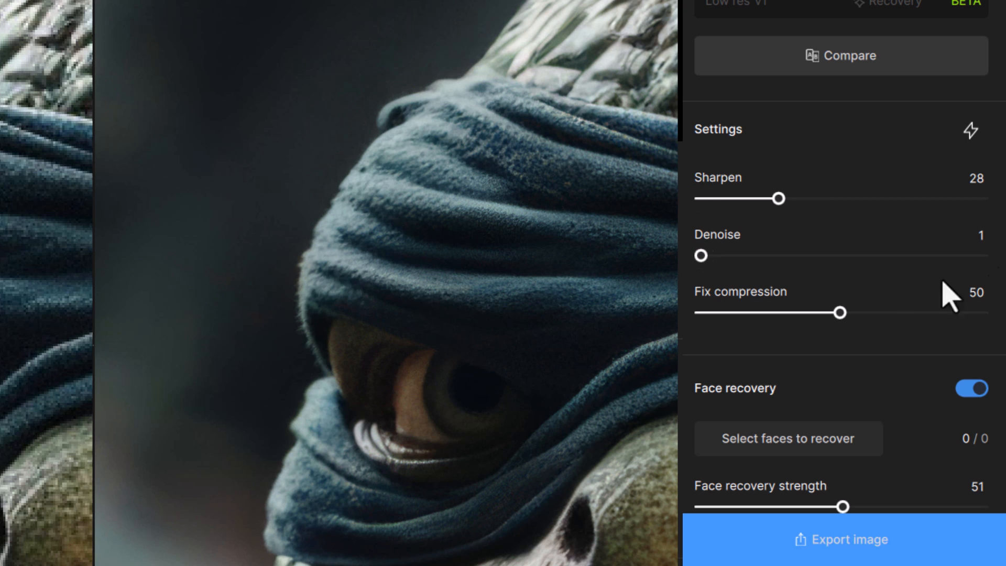
# Step: Set Denoise to 98 and Fix compression to 19, after trying Fix compression at 100 on the eye
pyautogui.click(976, 258)
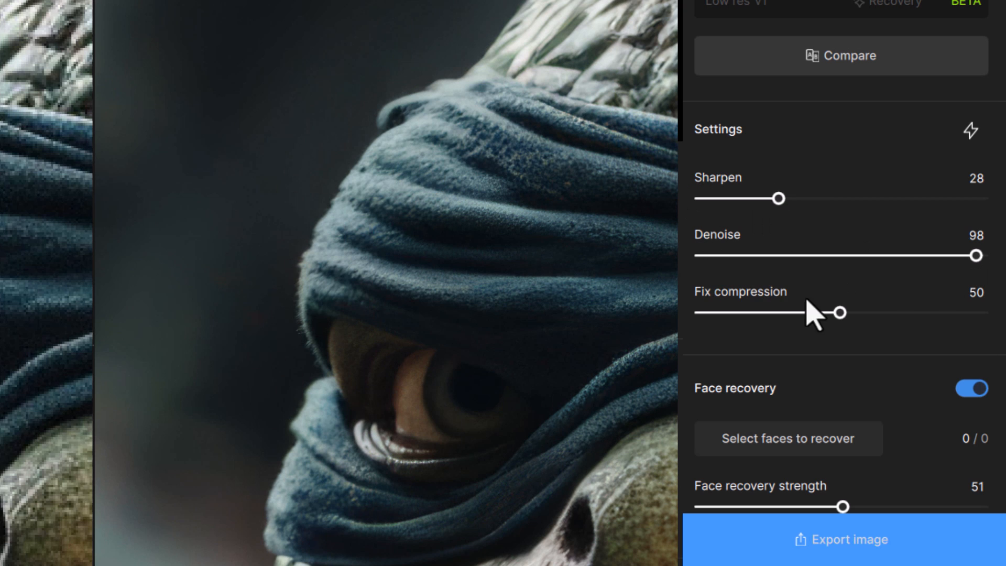
pyautogui.moveTo(840, 317); pyautogui.dragTo(983, 313)
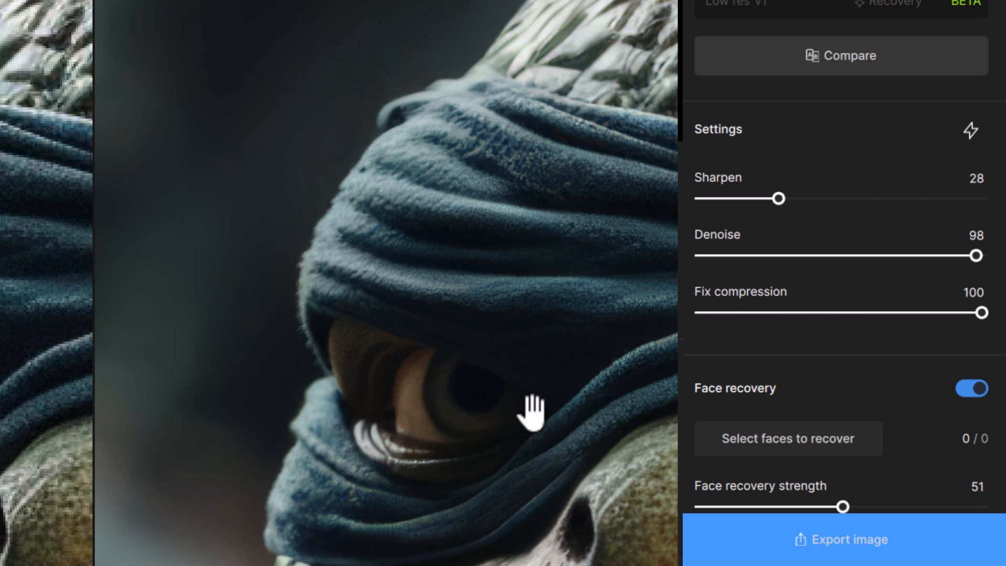
pyautogui.click(753, 313)
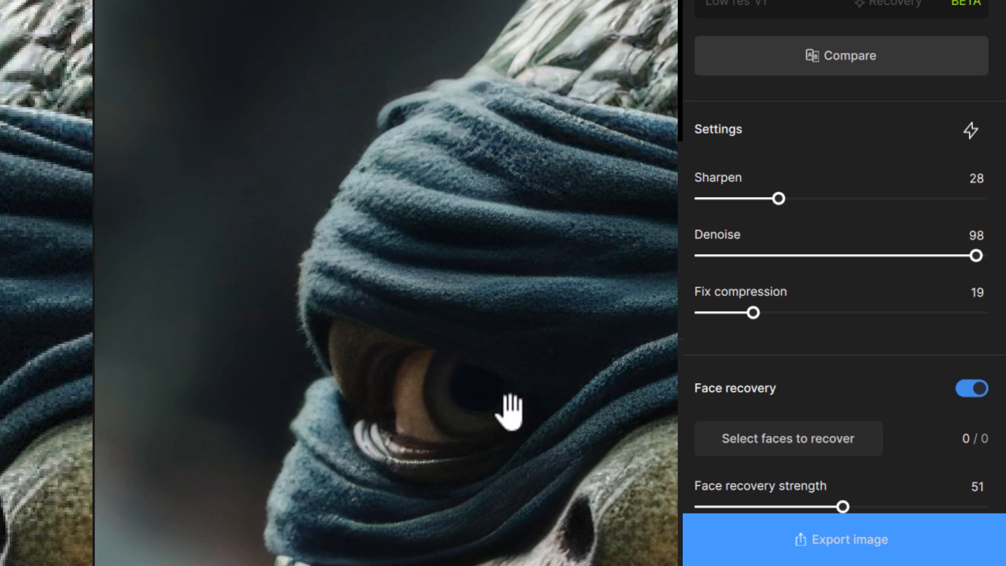
# Step: Turn off Face recovery and compare the preview with Gamma correction on and off around the eye and snout, leaving it enabled
pyautogui.moveTo(796, 127)
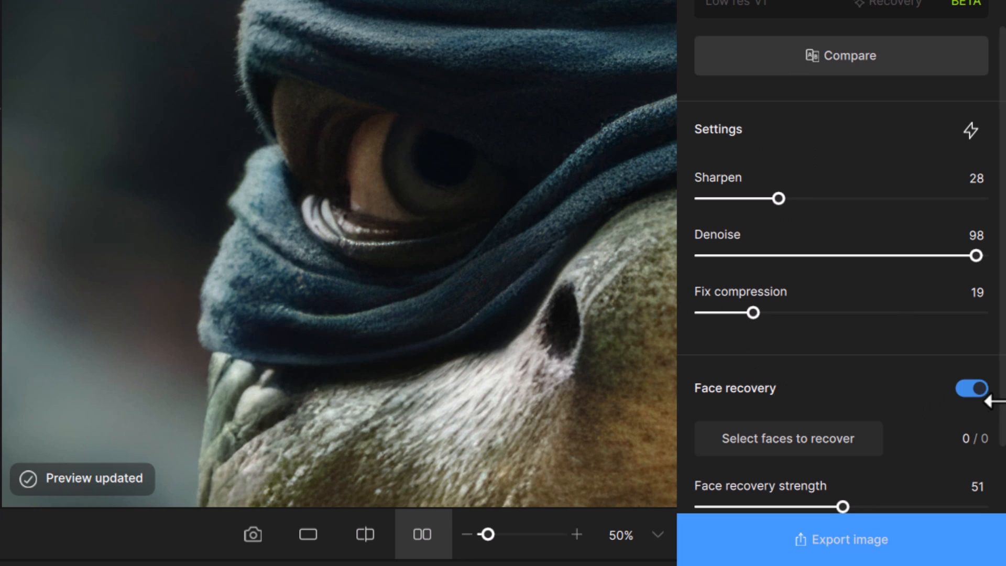
pyautogui.click(970, 392)
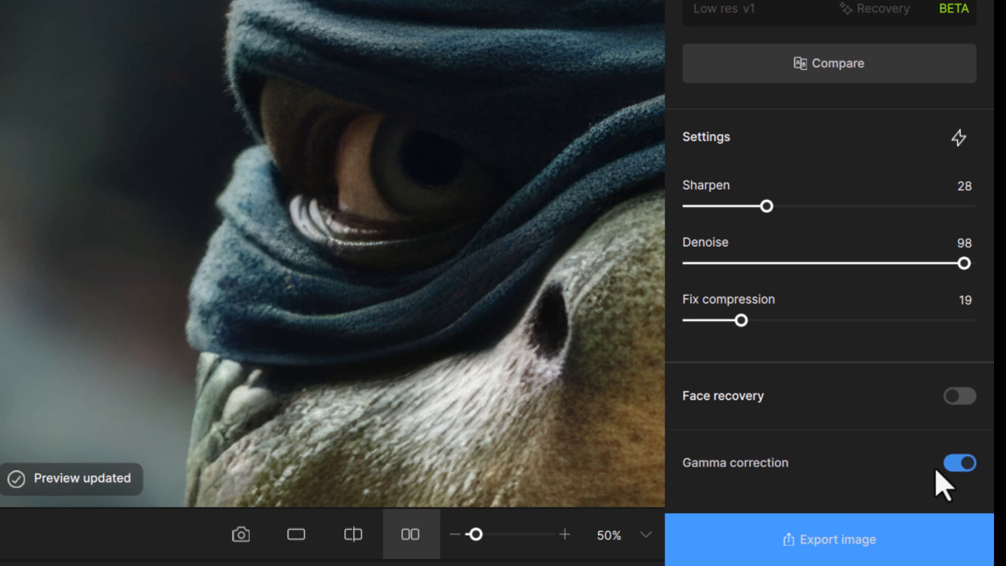
pyautogui.click(962, 464)
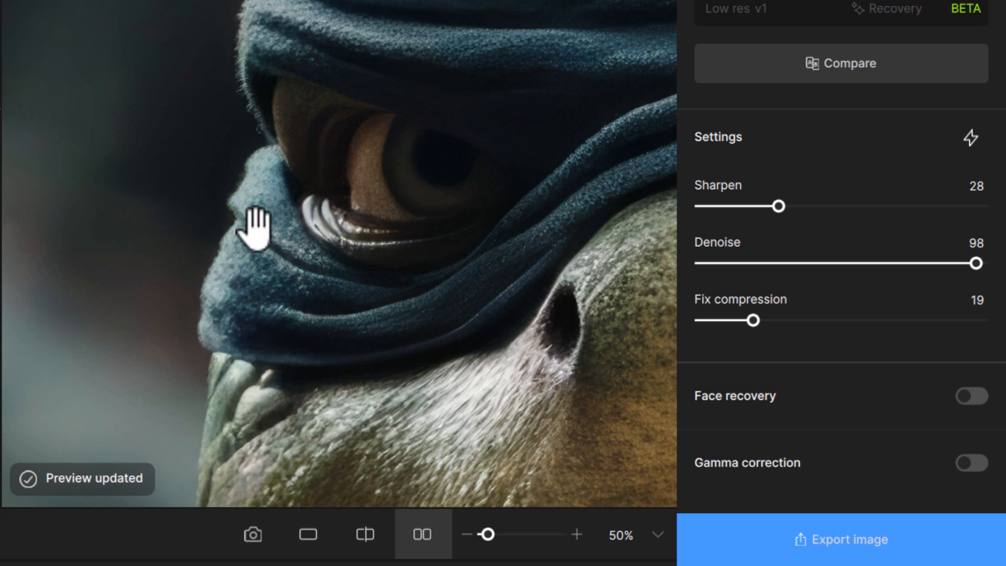
pyautogui.click(965, 464)
pyautogui.click(965, 465)
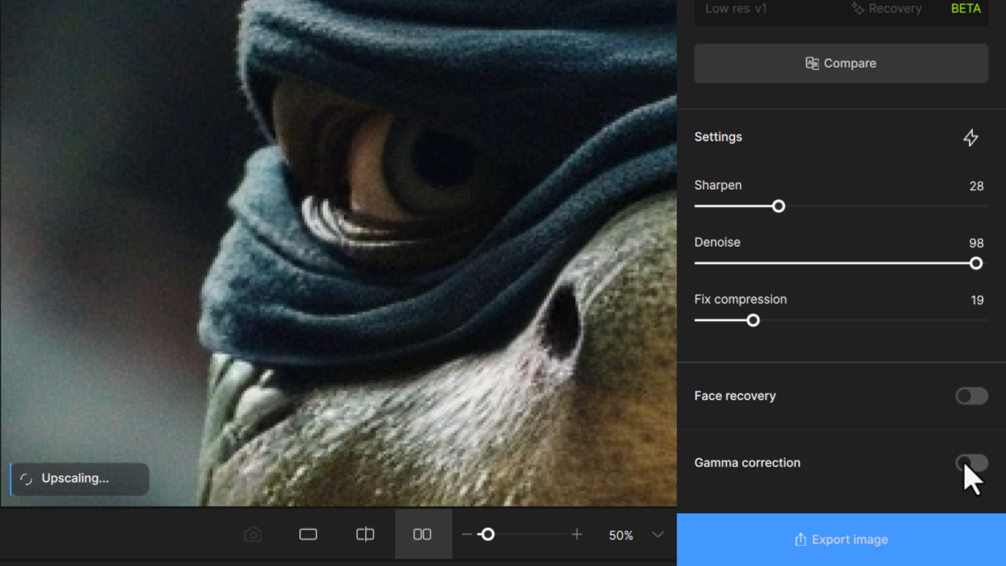
pyautogui.click(966, 464)
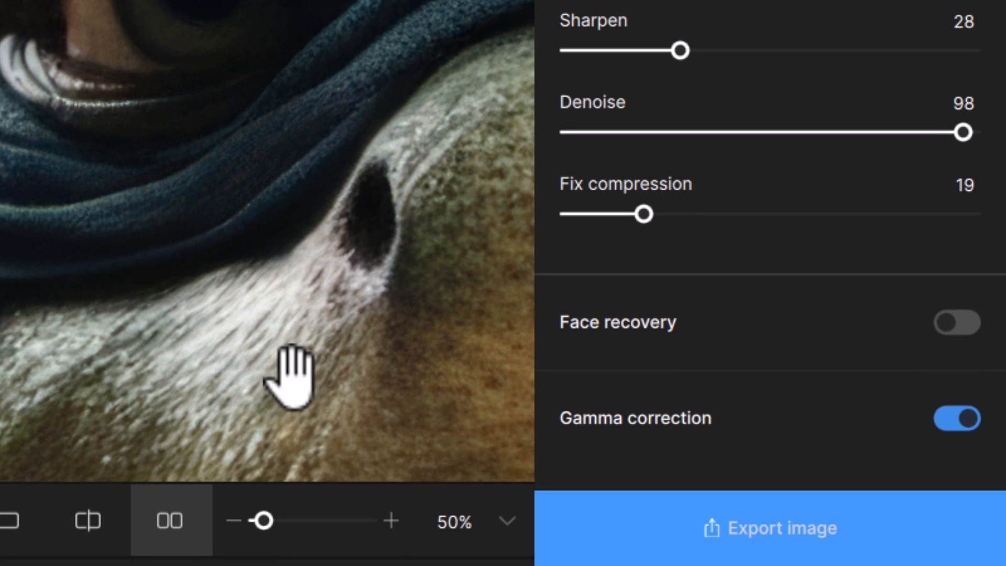
pyautogui.click(963, 420)
pyautogui.moveTo(338, 375); pyautogui.dragTo(44, 30)
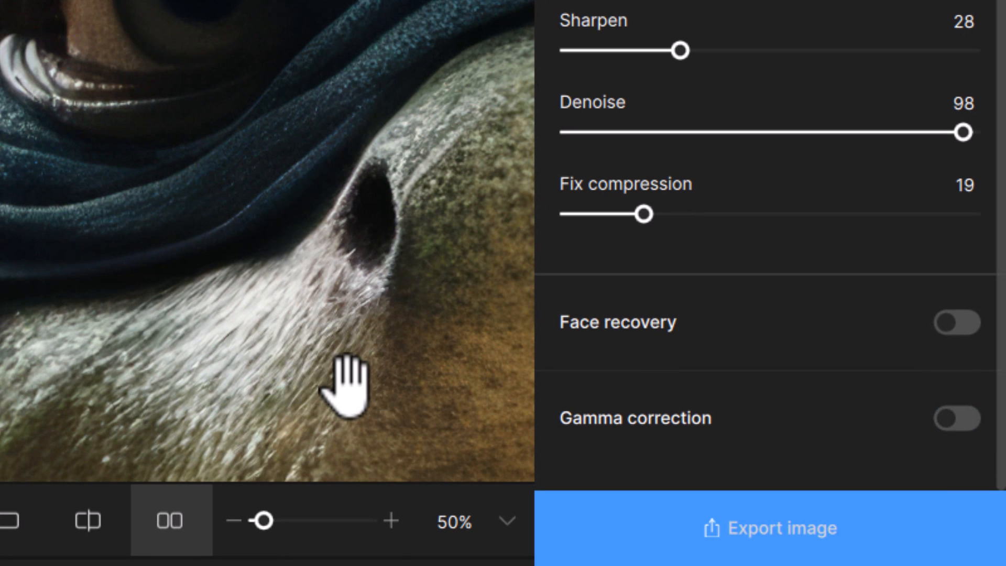
pyautogui.moveTo(266, 212); pyautogui.dragTo(257, 195)
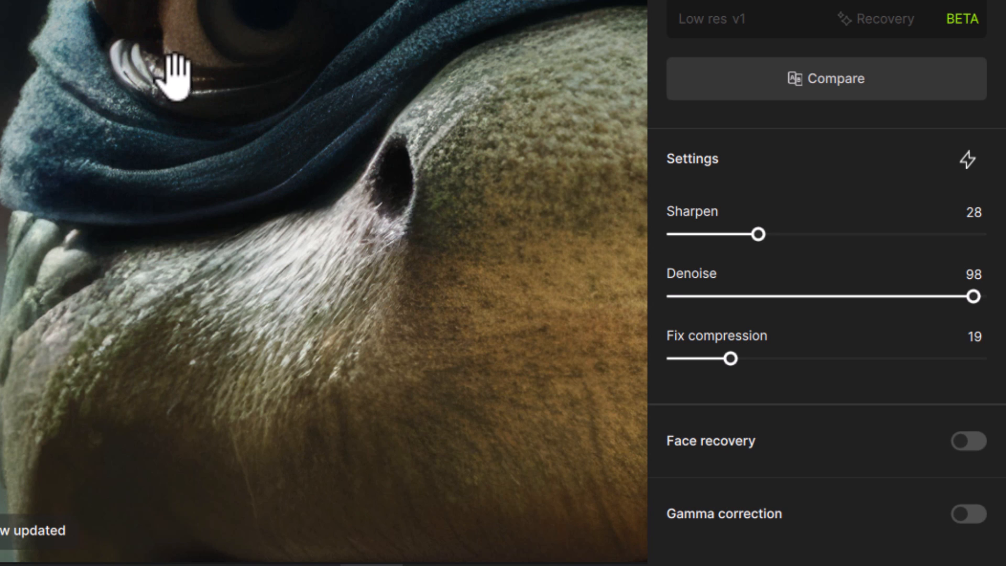
pyautogui.click(968, 519)
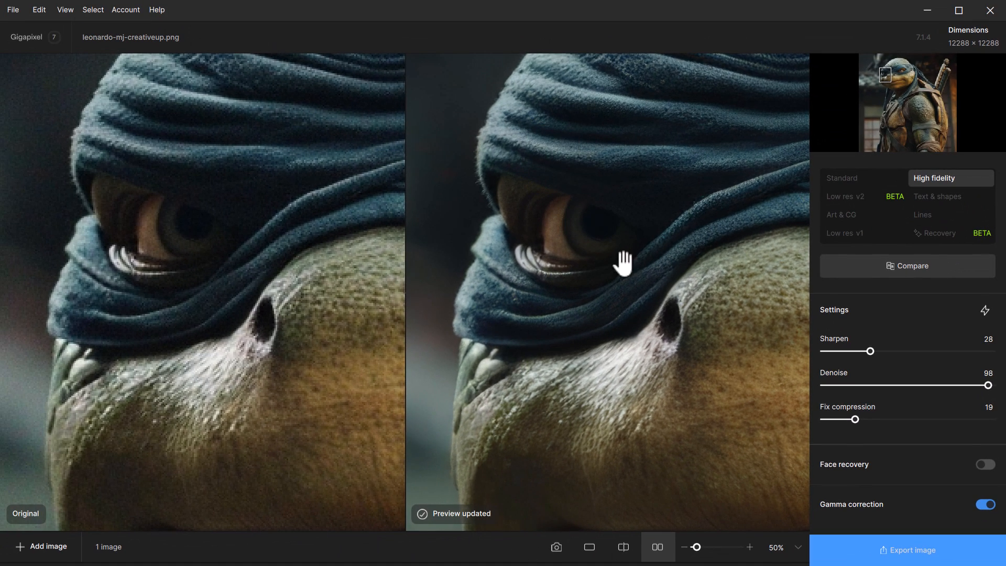
# Step: Try the Width resize mode with pixels as the unit and return to Scale mode
pyautogui.scroll(3, 852, 325)
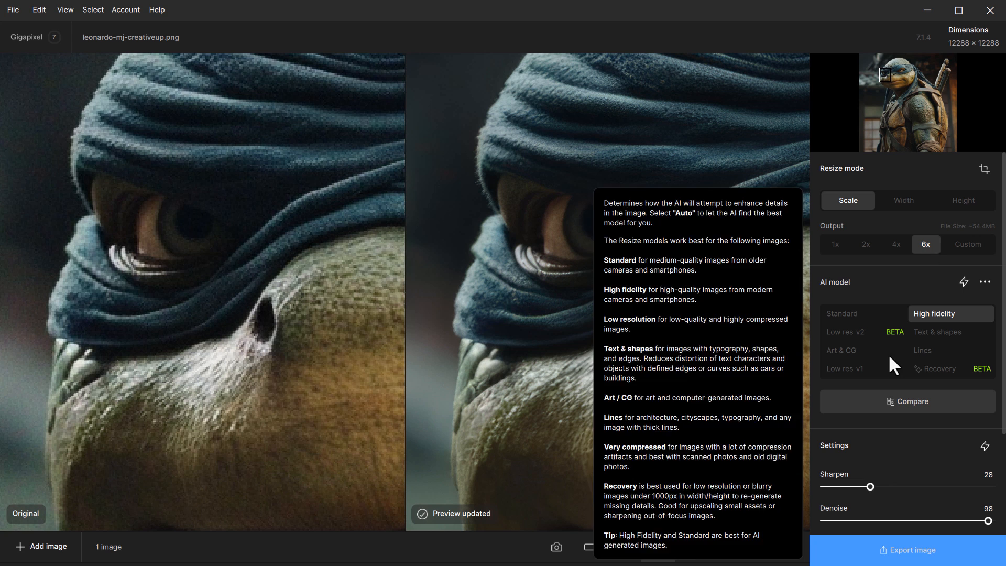
pyautogui.moveTo(391, 531)
pyautogui.mouseDown()
pyautogui.moveTo(390, 513)
pyautogui.moveTo(399, 535)
pyautogui.mouseUp()
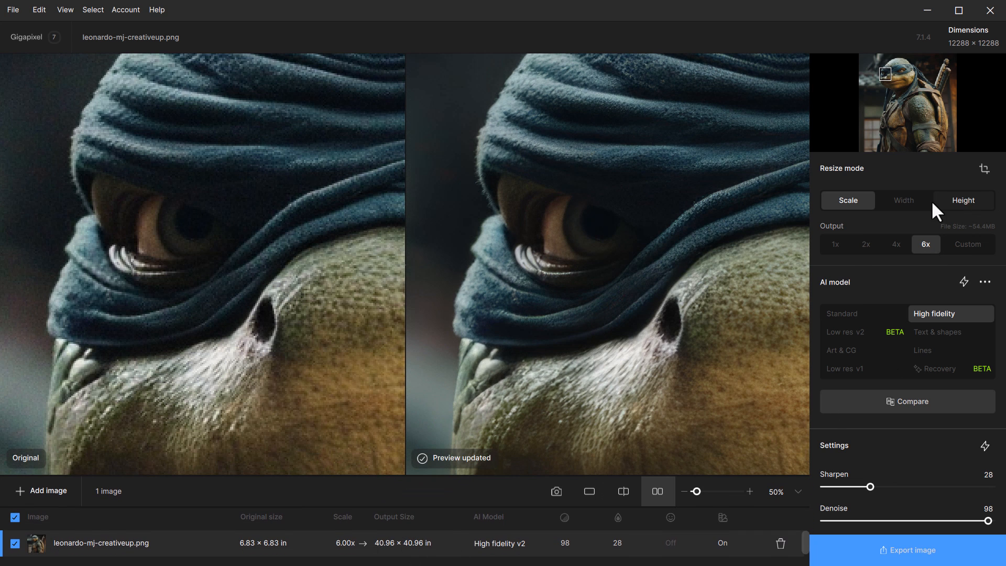
pyautogui.click(897, 202)
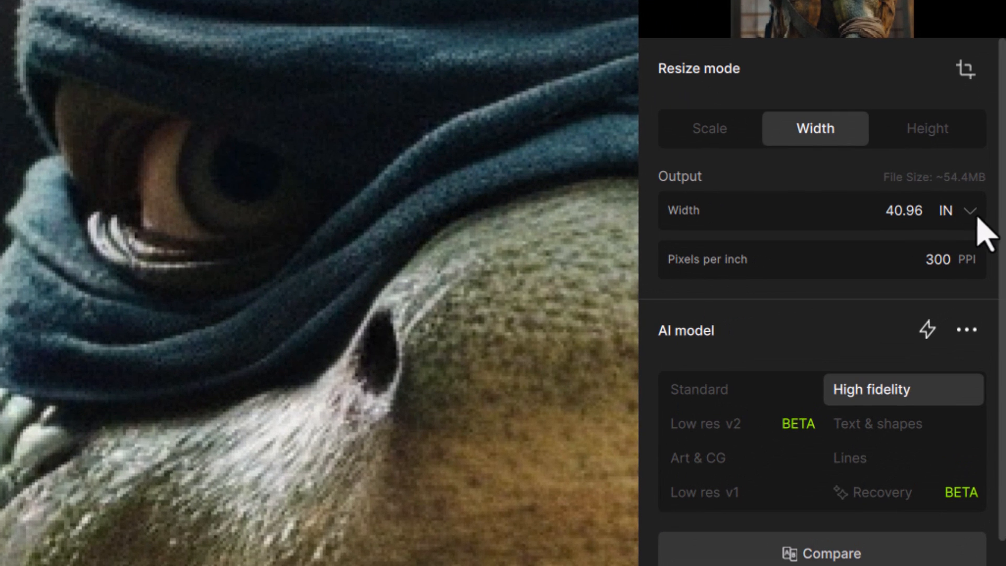
pyautogui.click(985, 244)
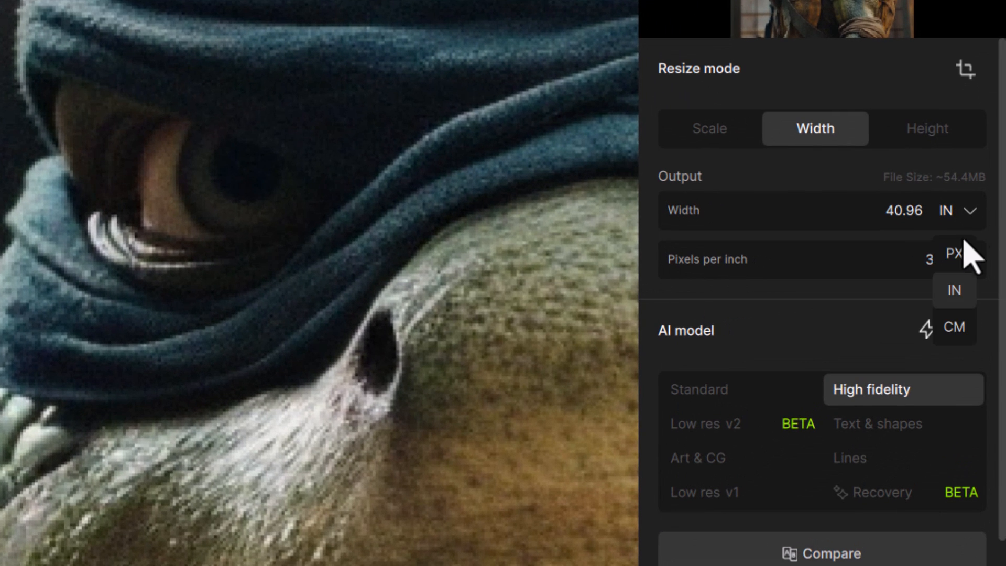
pyautogui.click(957, 253)
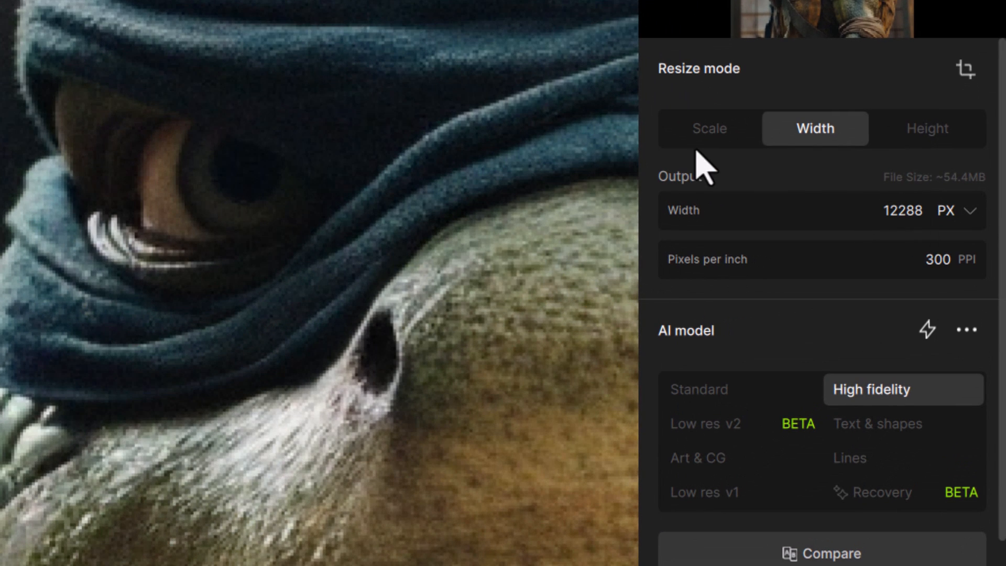
pyautogui.click(707, 127)
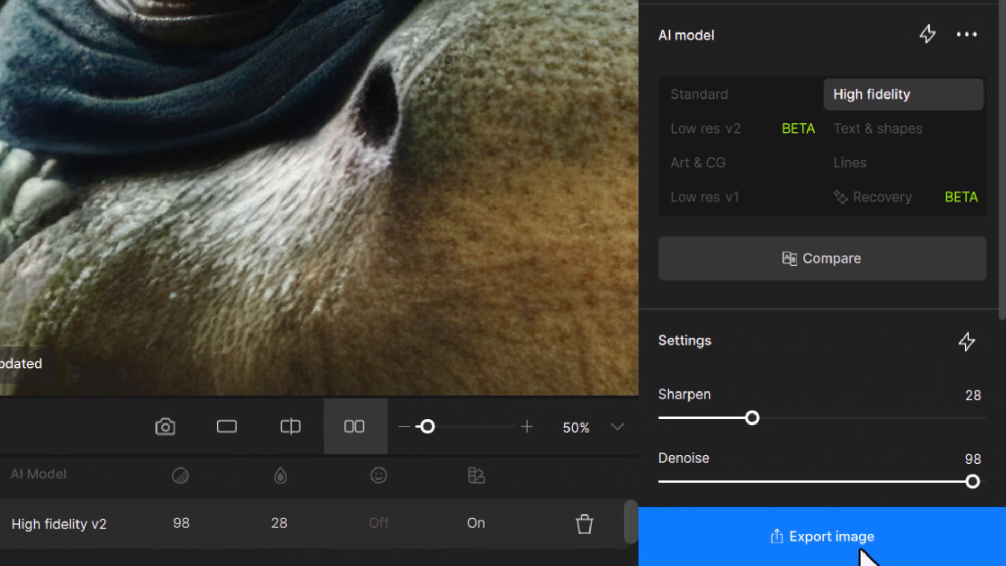
# Step: Start exporting the image and set the output filename prefix to UPSCALE-
pyautogui.click(859, 551)
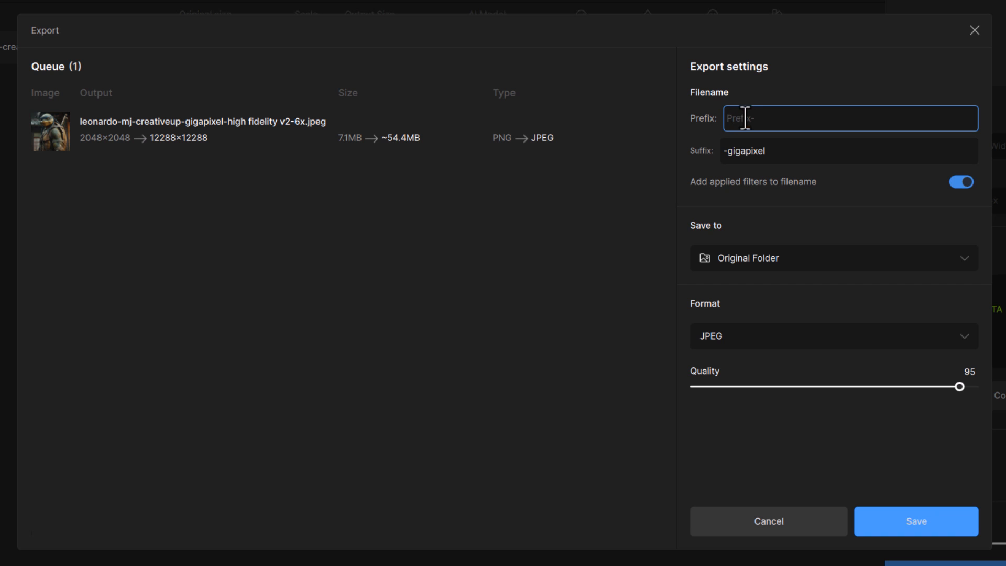
pyautogui.write('UPSCALE')
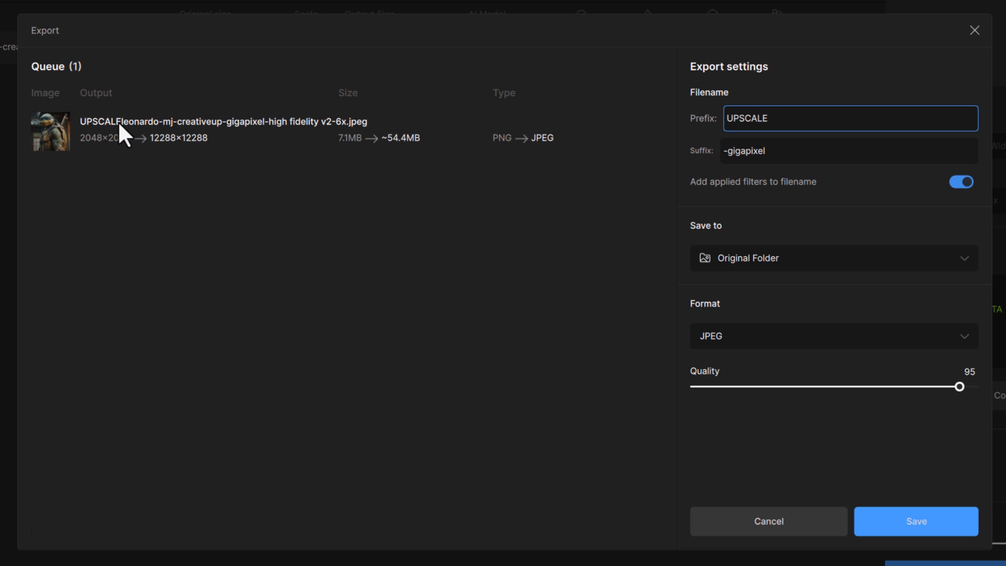
pyautogui.write('-')
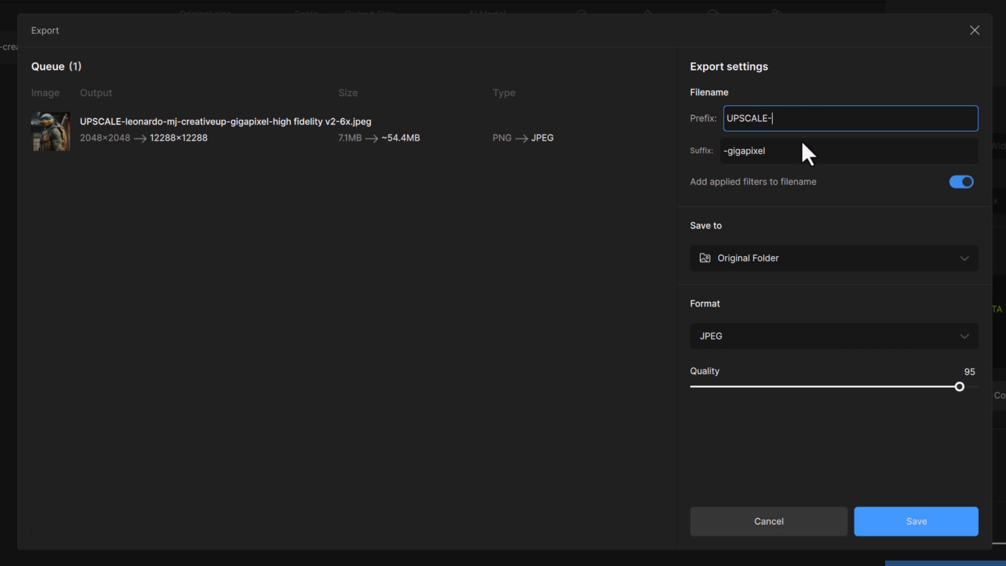
pyautogui.moveTo(768, 153); pyautogui.dragTo(730, 114)
pyautogui.click(786, 115)
pyautogui.click(772, 158)
# Step: Keep the original folder and JPEG format, set the quality to 99 and save the export
pyautogui.click(713, 260)
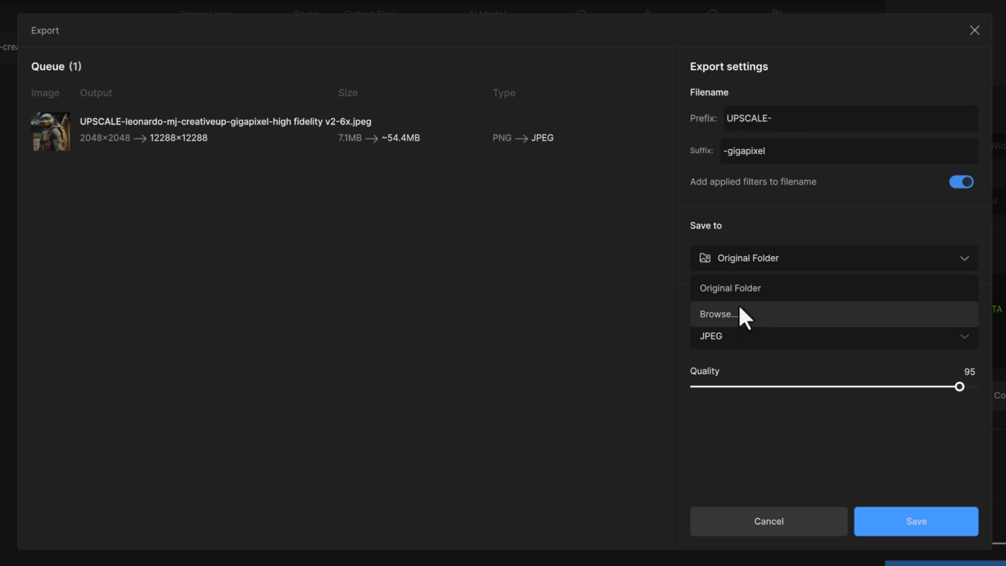
pyautogui.click(724, 338)
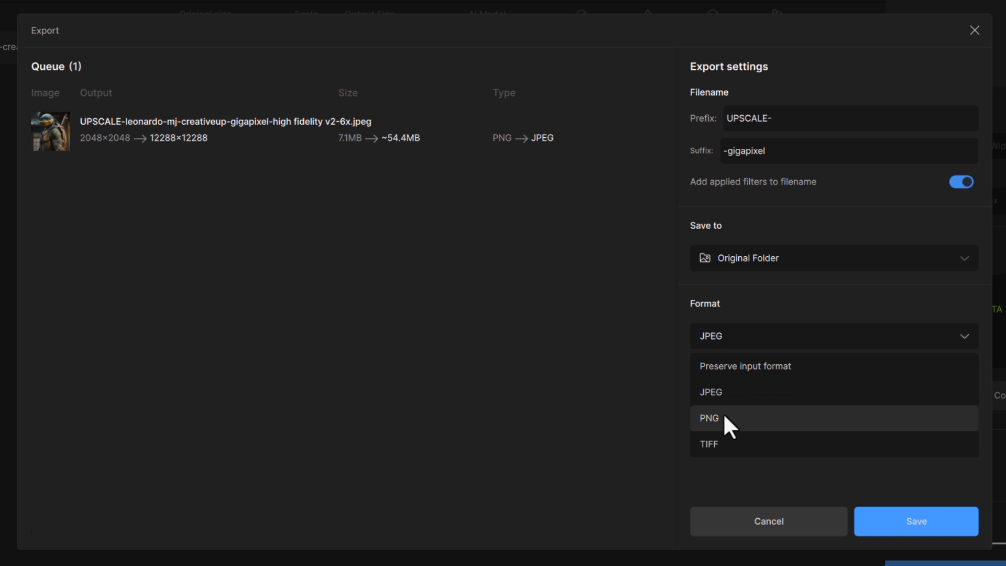
pyautogui.click(721, 391)
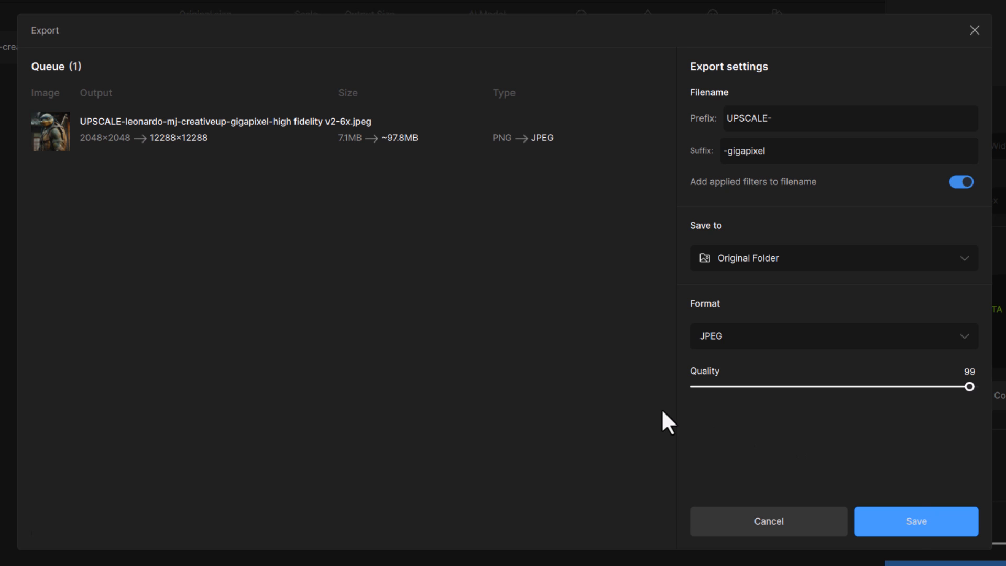
pyautogui.click(909, 525)
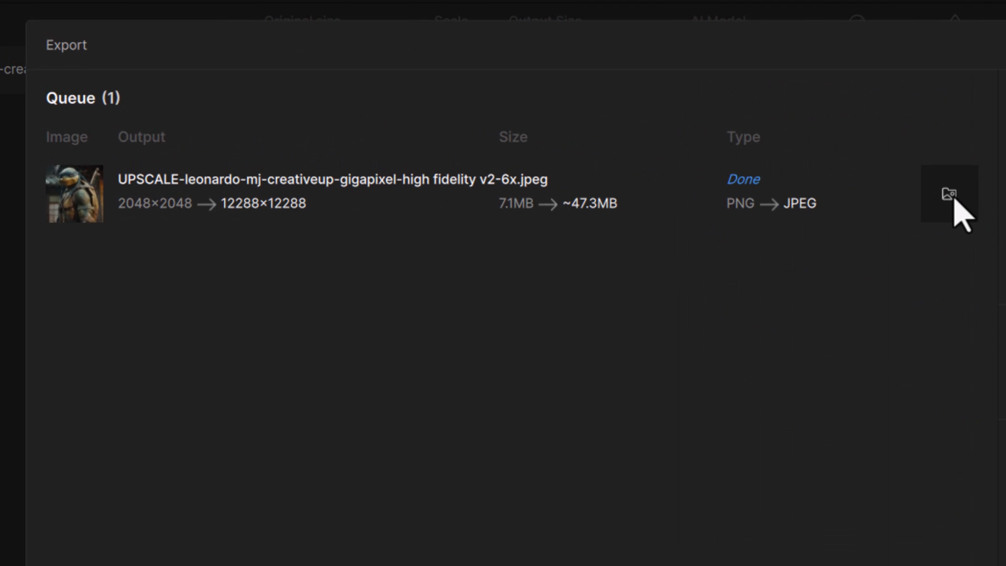
# Step: Open the exported UPSCALE turtle image from its folder and examine the arm scales and scarf fabric close up
pyautogui.click(950, 195)
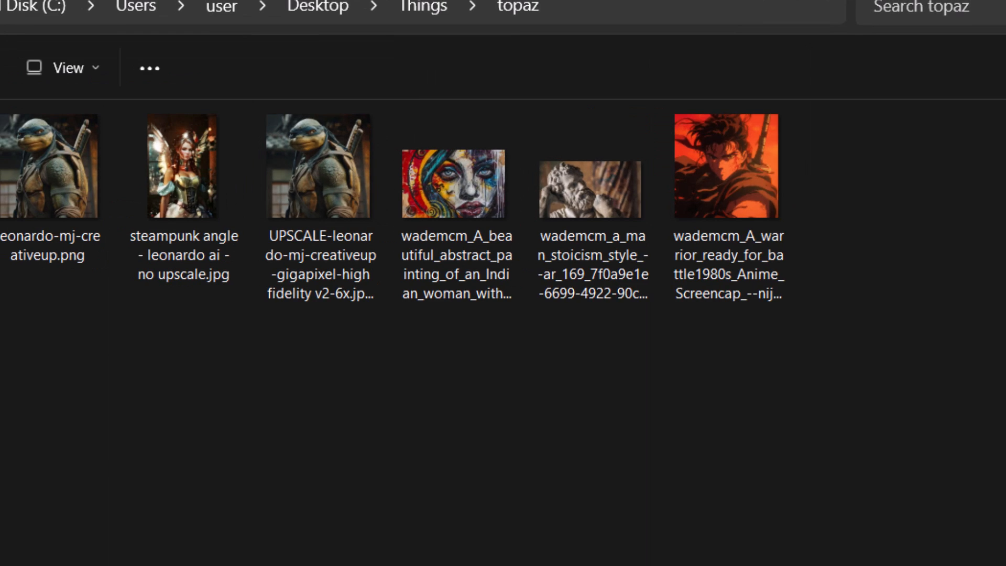
pyautogui.click(377, 243)
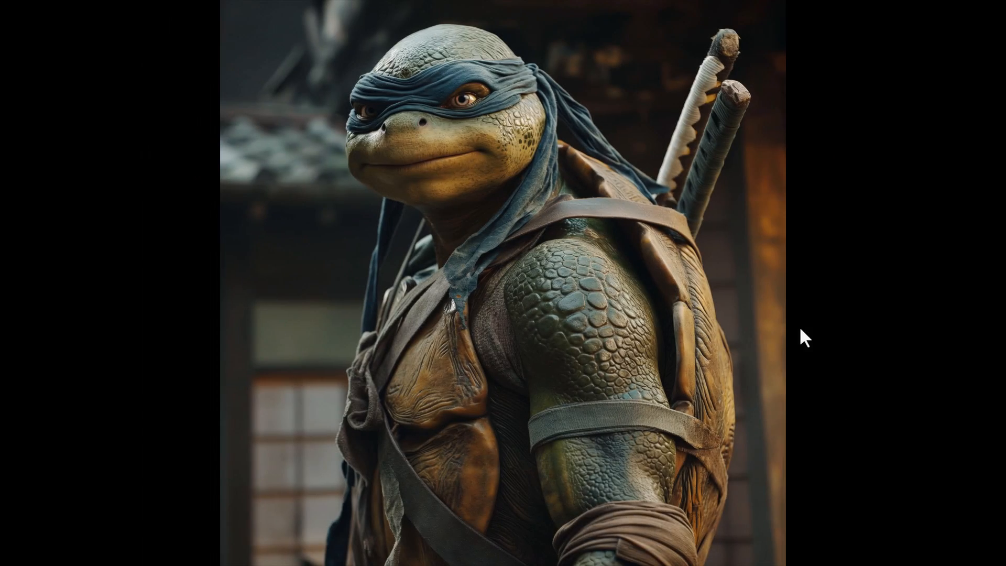
pyautogui.scroll(7, 695, 369)
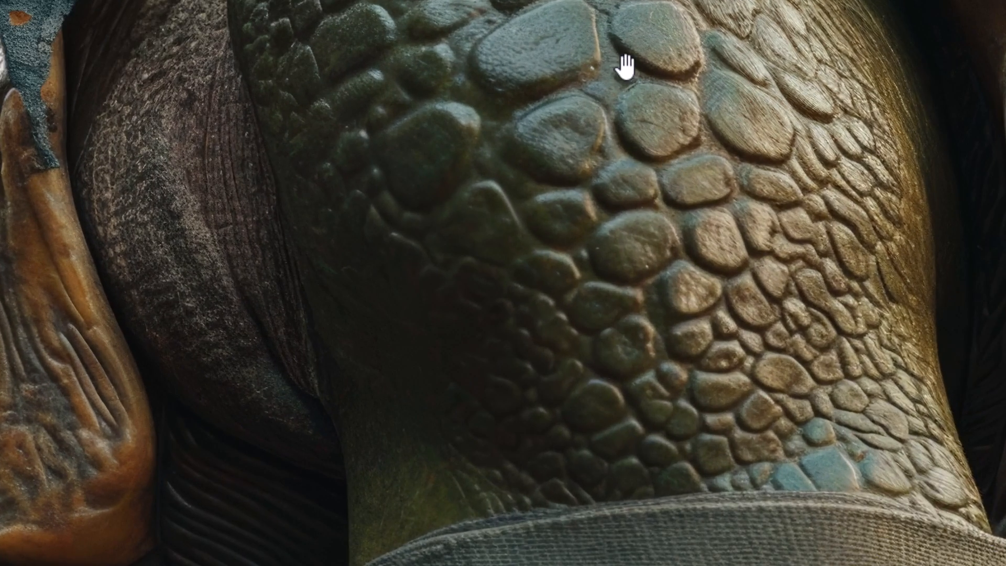
pyautogui.moveTo(624, 69); pyautogui.dragTo(625, 524)
pyautogui.moveTo(467, 156); pyautogui.dragTo(891, 560)
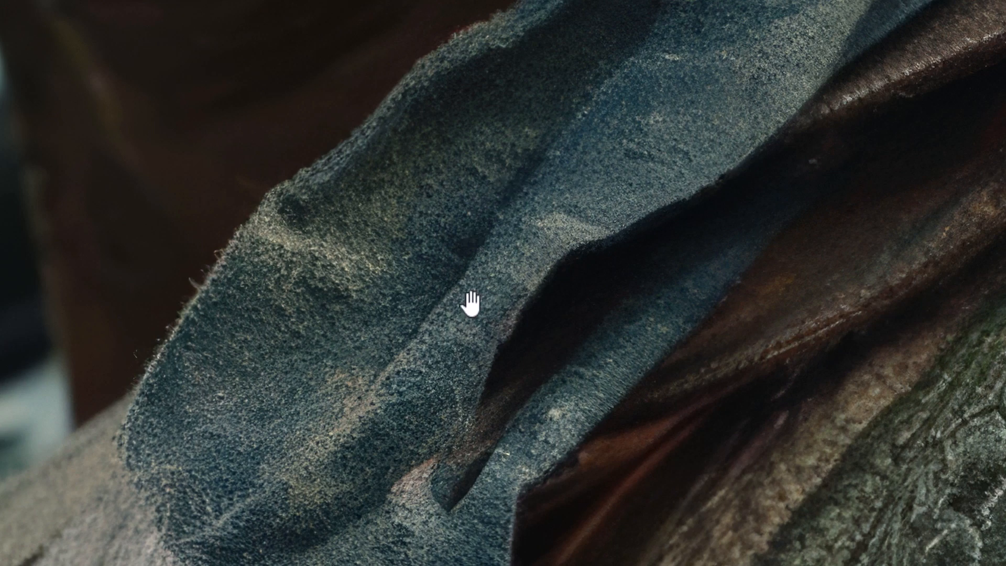
pyautogui.moveTo(471, 304); pyautogui.dragTo(243, 105)
pyautogui.moveTo(802, 191); pyautogui.dragTo(594, 212)
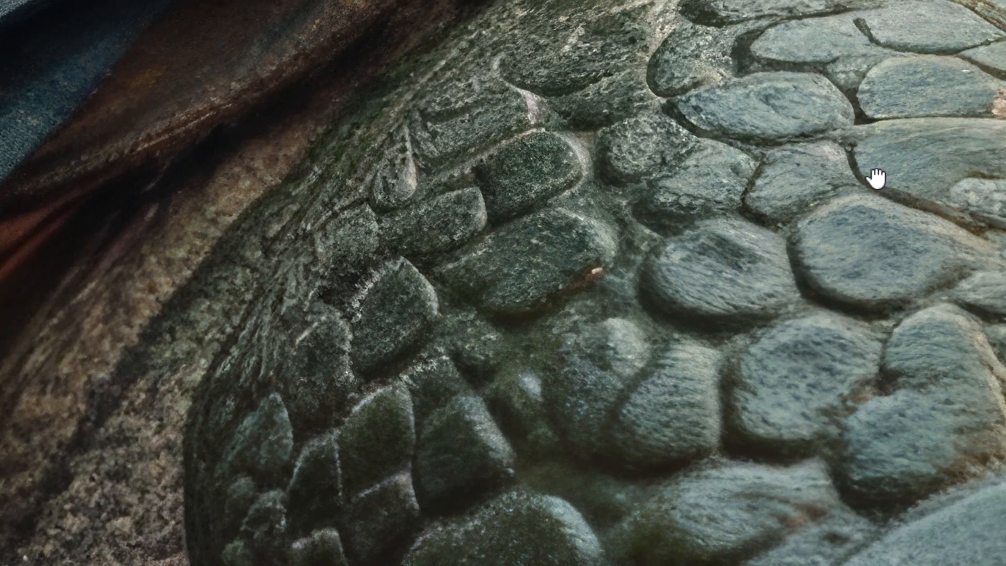
pyautogui.moveTo(871, 175); pyautogui.dragTo(409, 191)
pyautogui.moveTo(676, 114); pyautogui.dragTo(539, 433)
# Step: Examine the scarf, shoulder strap, mask and eye of the exported turtle image at high zoom
pyautogui.moveTo(388, 100); pyautogui.dragTo(807, 554)
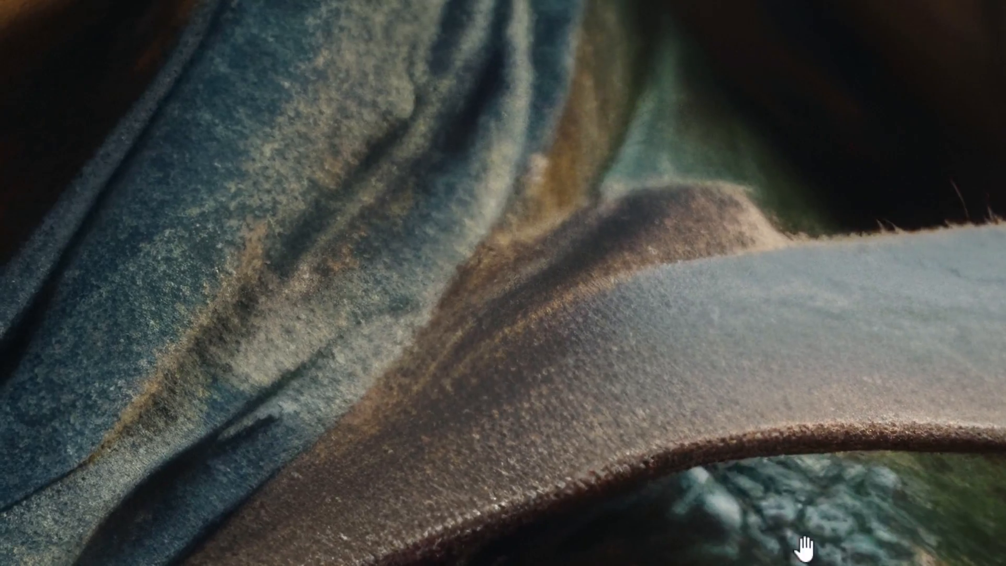
pyautogui.moveTo(194, 126); pyautogui.dragTo(707, 438)
pyautogui.moveTo(481, 135); pyautogui.dragTo(663, 374)
pyautogui.moveTo(669, 188); pyautogui.dragTo(649, 378)
pyautogui.moveTo(208, 425); pyautogui.dragTo(802, 278)
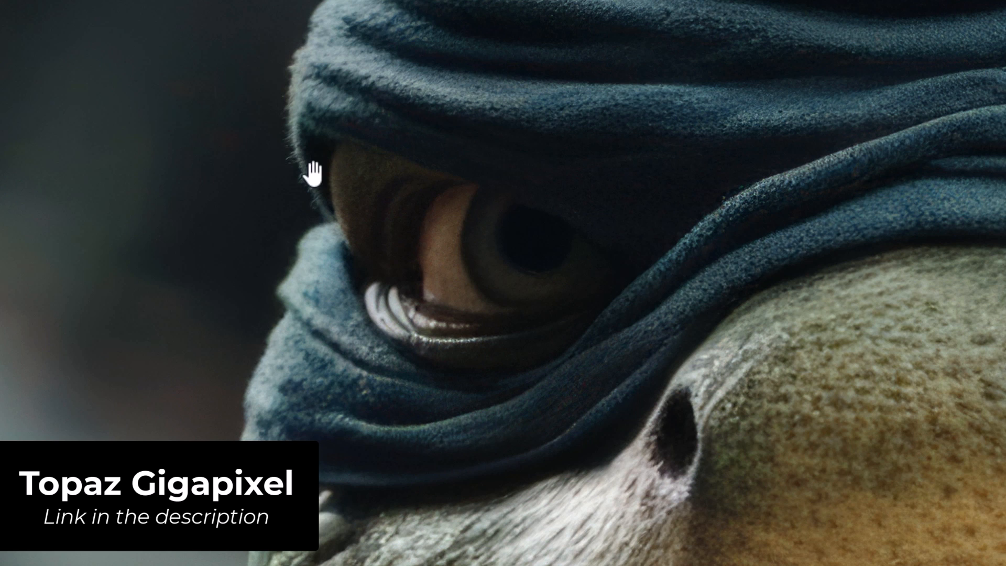
pyautogui.moveTo(494, 419); pyautogui.dragTo(454, 78)
pyautogui.moveTo(559, 362); pyautogui.dragTo(152, 213)
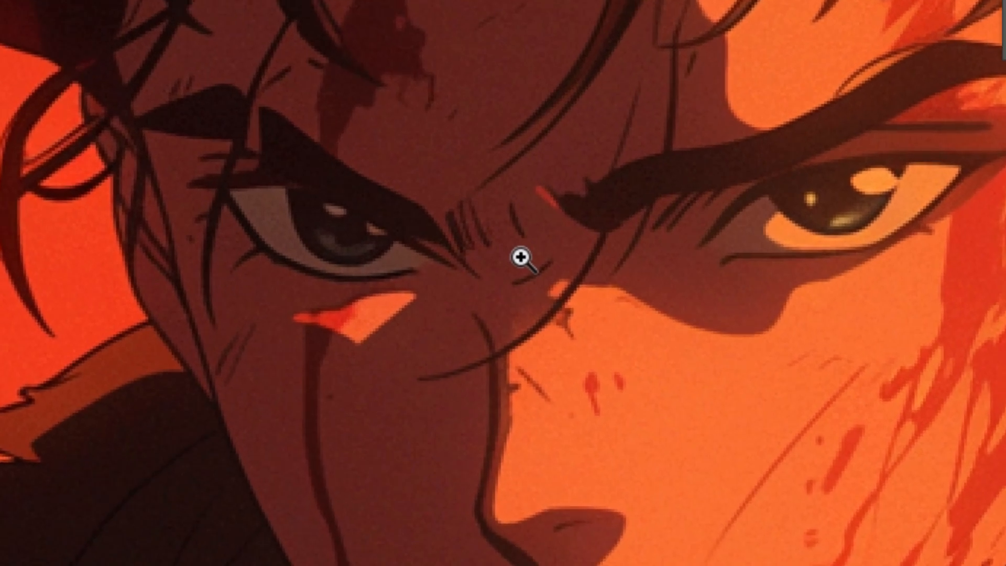
# Step: Compare the original and upscaled anime warrior image close up around the eyes, cheek and collar
pyautogui.moveTo(520, 257); pyautogui.dragTo(531, 273)
pyautogui.moveTo(625, 272); pyautogui.dragTo(538, 267)
pyautogui.moveTo(395, 235); pyautogui.dragTo(397, 236)
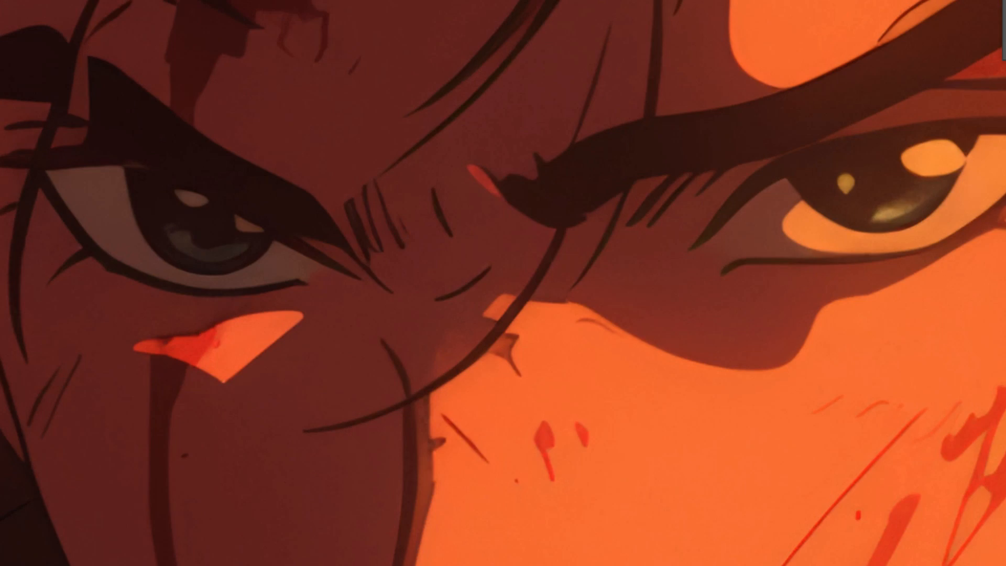
pyautogui.moveTo(367, 433); pyautogui.dragTo(852, 238)
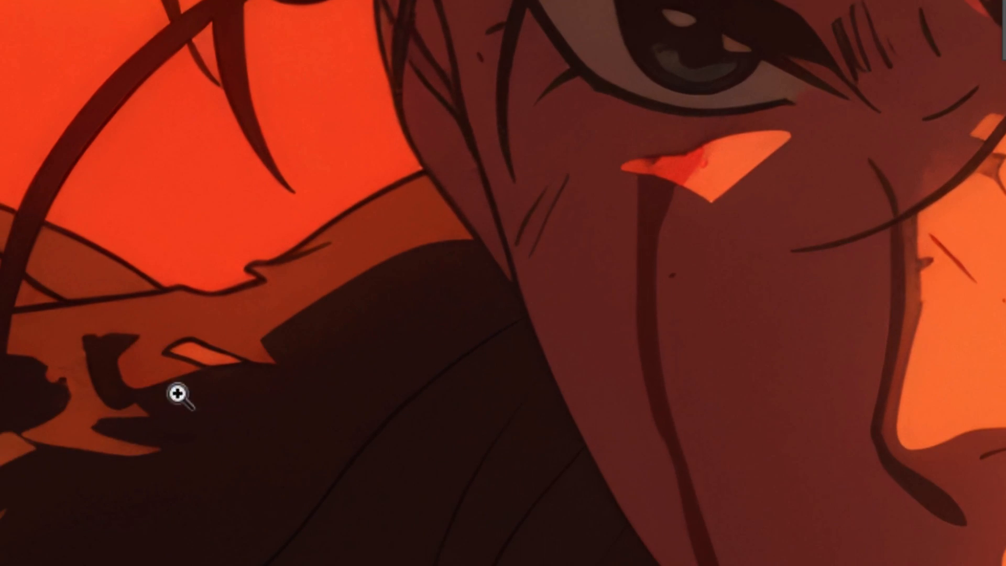
pyautogui.hotkey('ctrl', 'z')
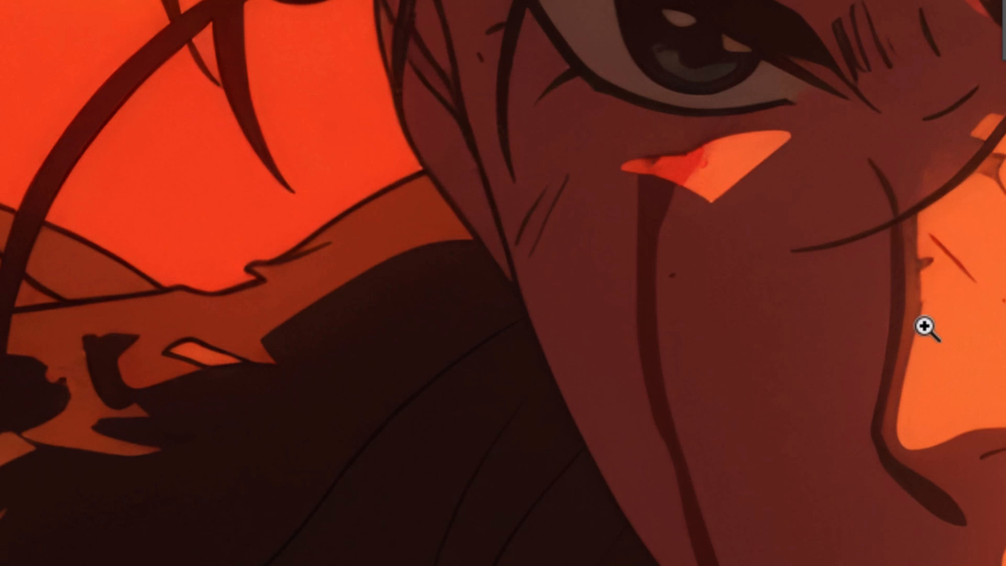
# Step: Examine the upscaled anime warrior's mouth, blood-marked cheek and eye close up
pyautogui.moveTo(833, 418); pyautogui.dragTo(471, 42)
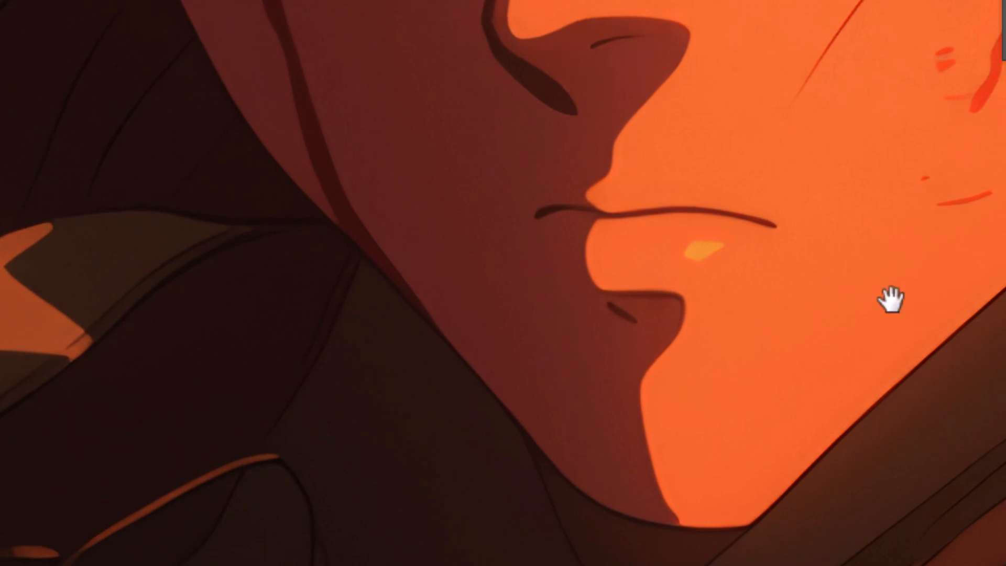
pyautogui.moveTo(907, 299); pyautogui.dragTo(460, 168)
pyautogui.moveTo(732, 23); pyautogui.dragTo(672, 404)
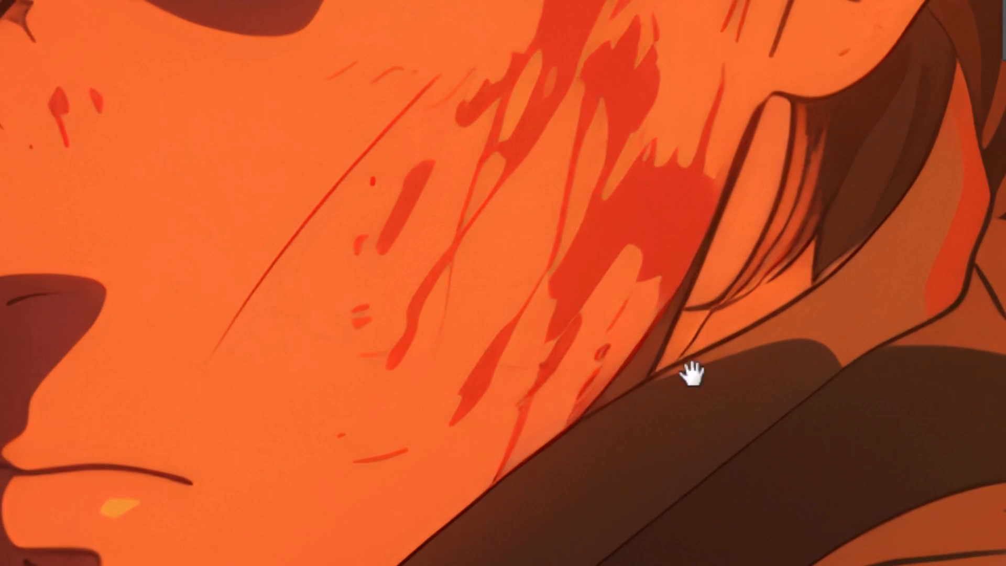
pyautogui.moveTo(588, 38); pyautogui.dragTo(618, 409)
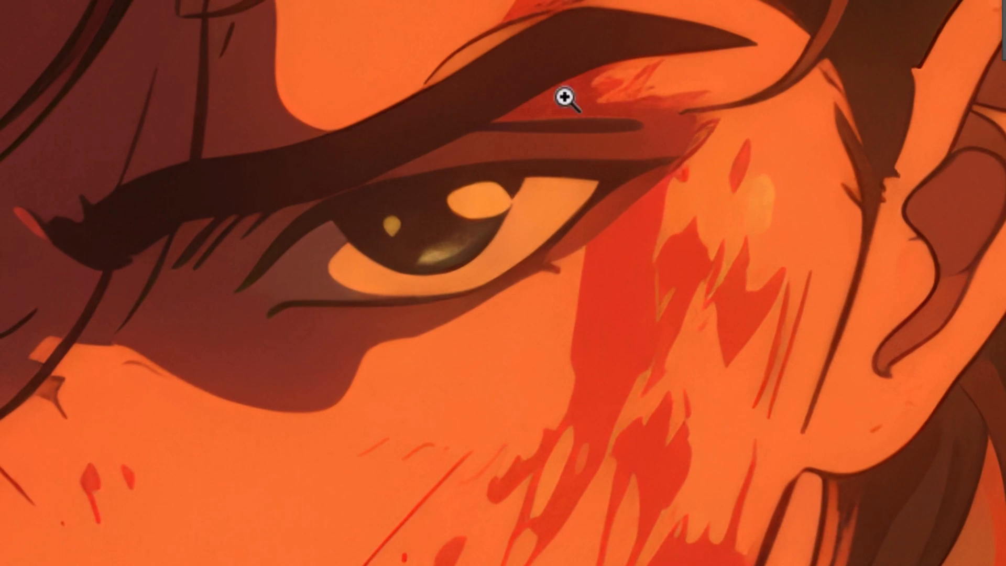
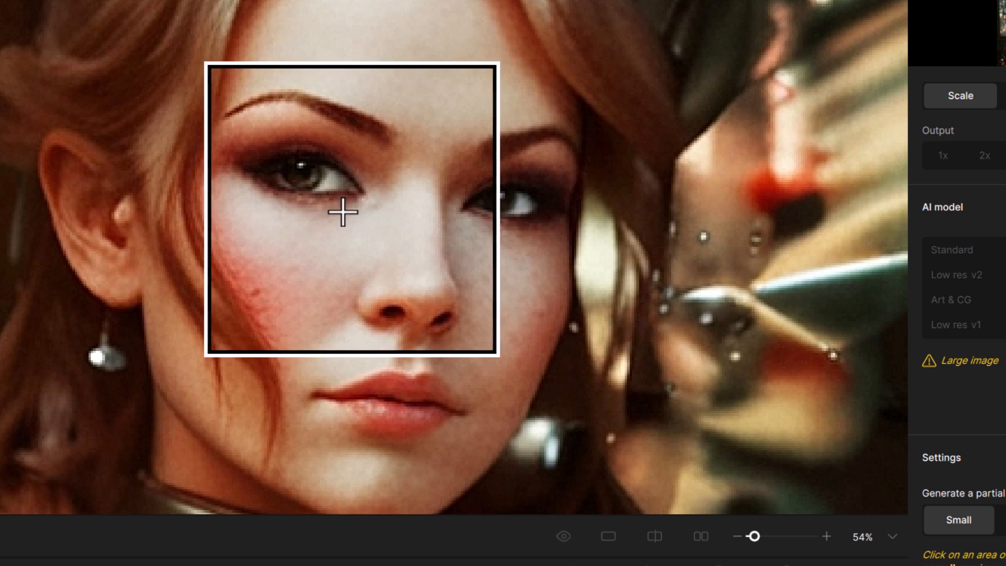
# Step: Generate a Recovery preview around the steampunk woman's eye and cheek and compare it with the original
pyautogui.click(301, 218)
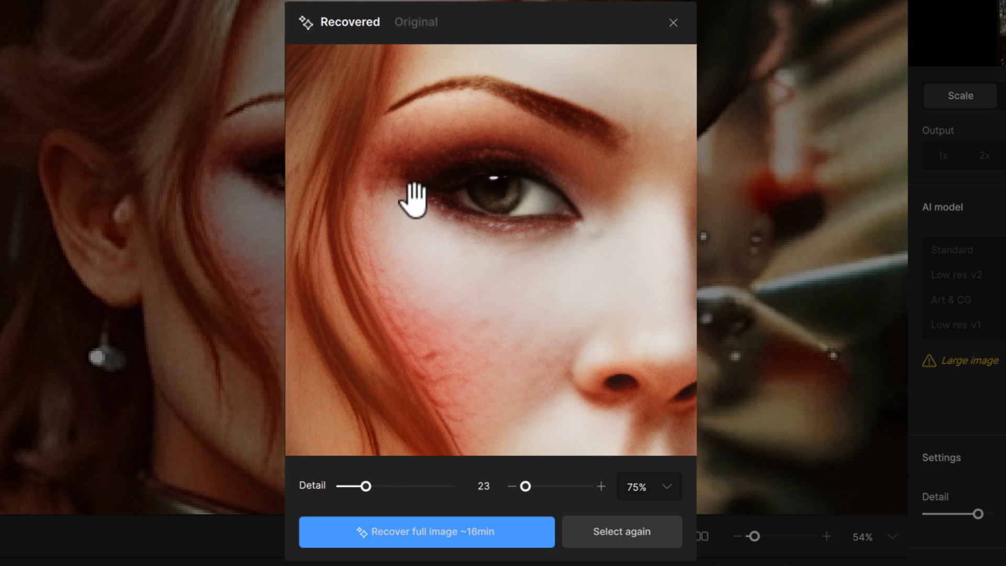
pyautogui.click(412, 45)
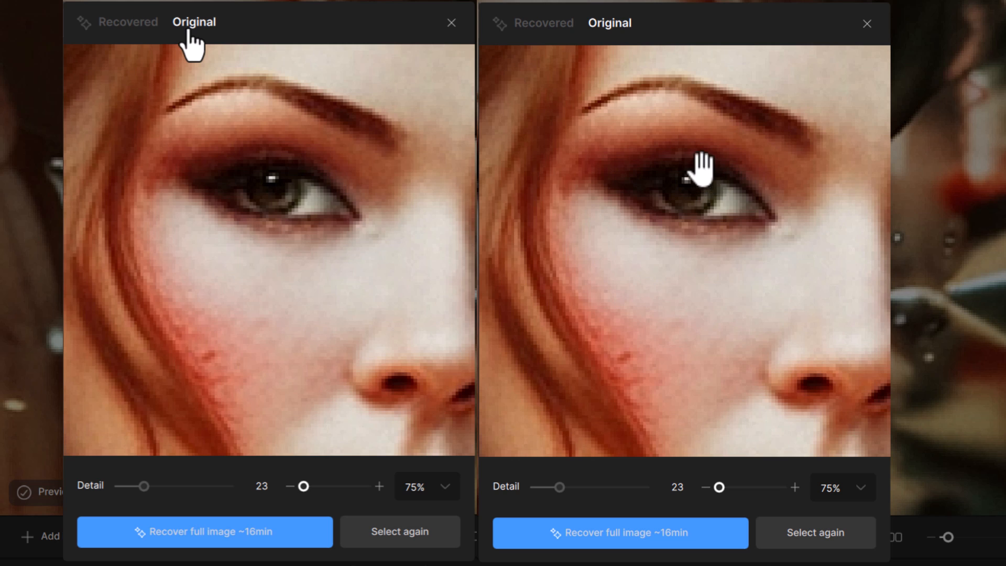
pyautogui.click(546, 37)
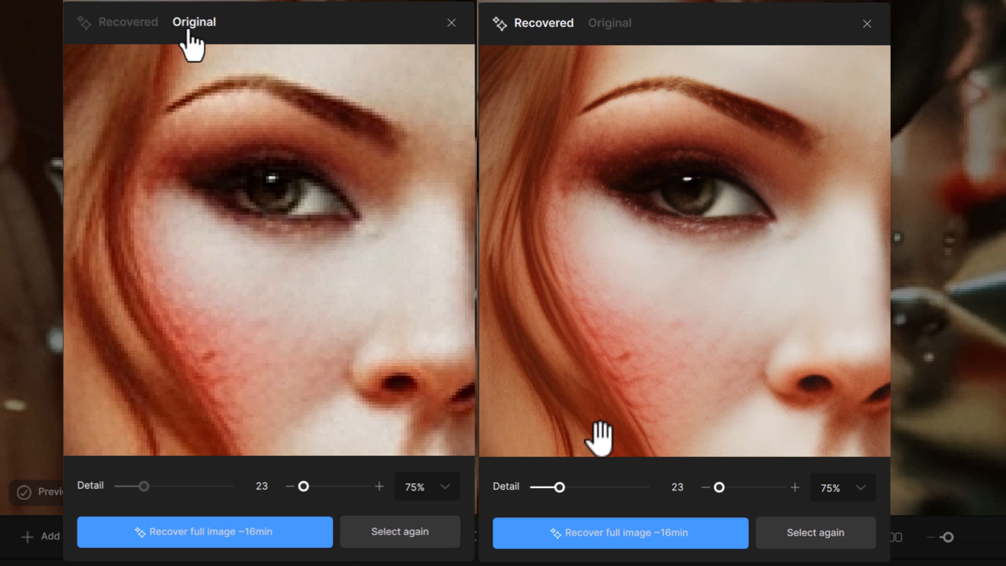
# Step: Test the recovery Detail at 1 and 100, set it to 12 and recover the full image
pyautogui.moveTo(560, 489); pyautogui.dragTo(511, 484)
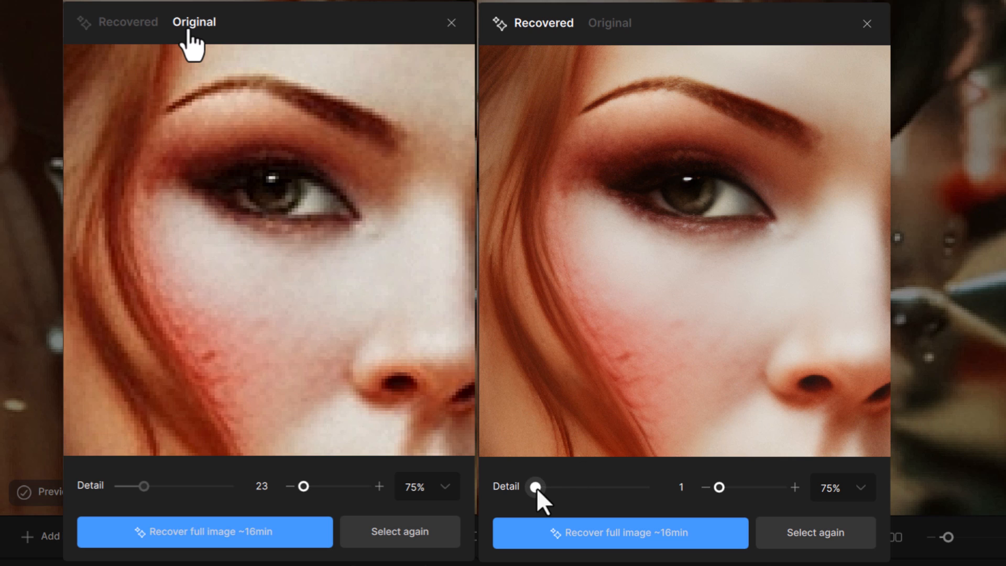
pyautogui.moveTo(534, 488); pyautogui.dragTo(748, 487)
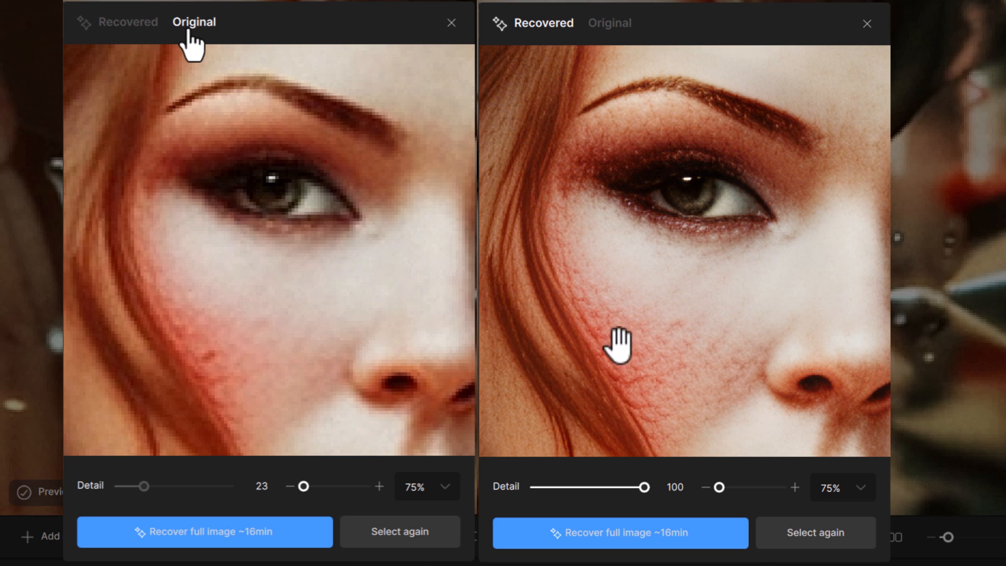
pyautogui.moveTo(644, 487); pyautogui.dragTo(548, 486)
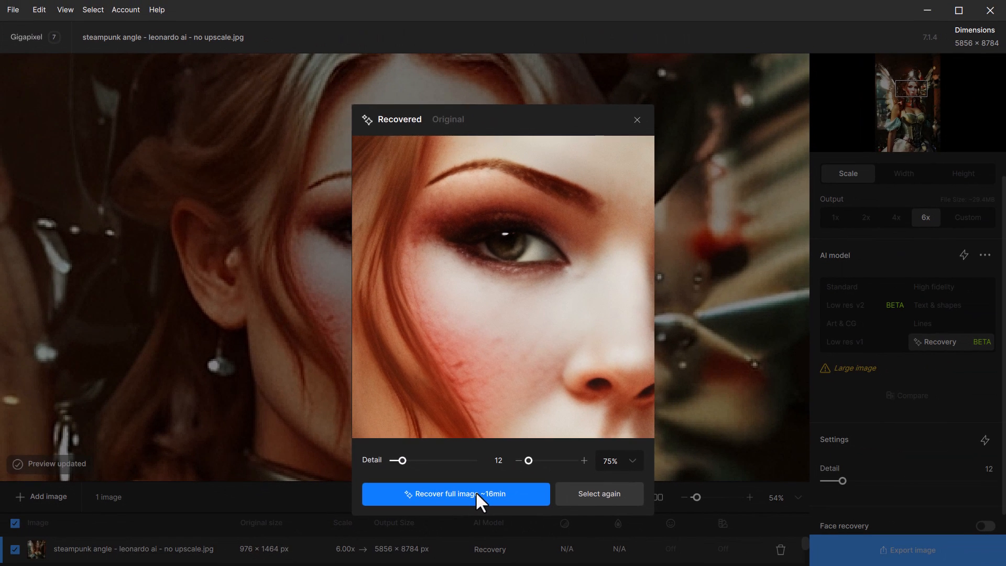
pyautogui.click(497, 496)
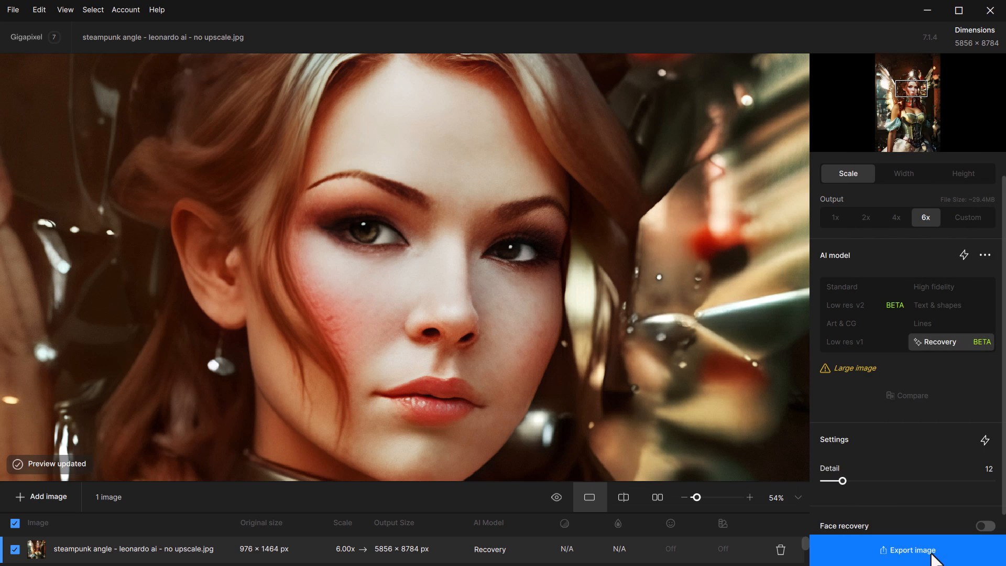
# Step: Export the recovered image as JPEG to the original folder with the filename prefix RECOVERY-
pyautogui.click(908, 546)
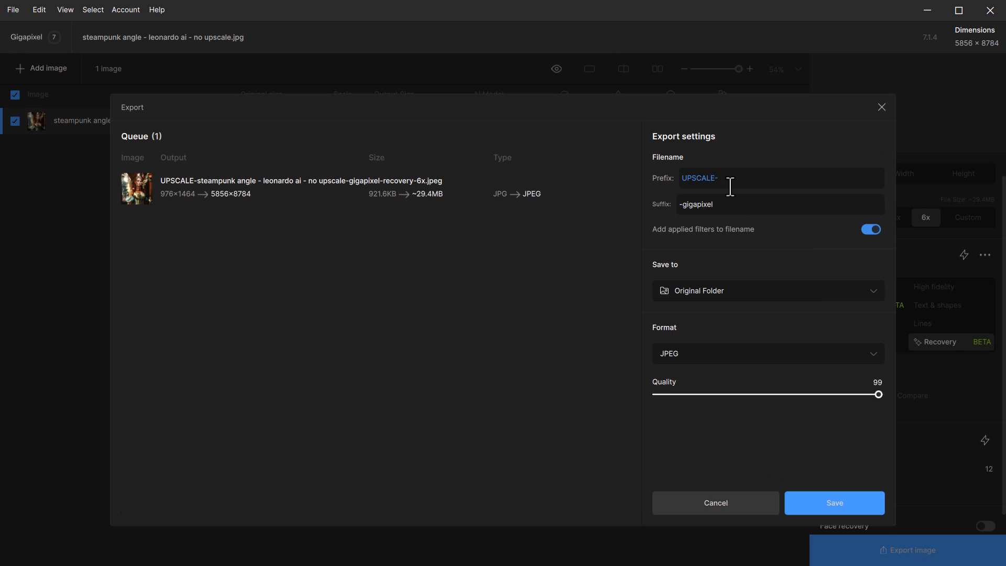
pyautogui.click(726, 207)
pyautogui.doubleClick(717, 181)
pyautogui.write('RECOVERY-')
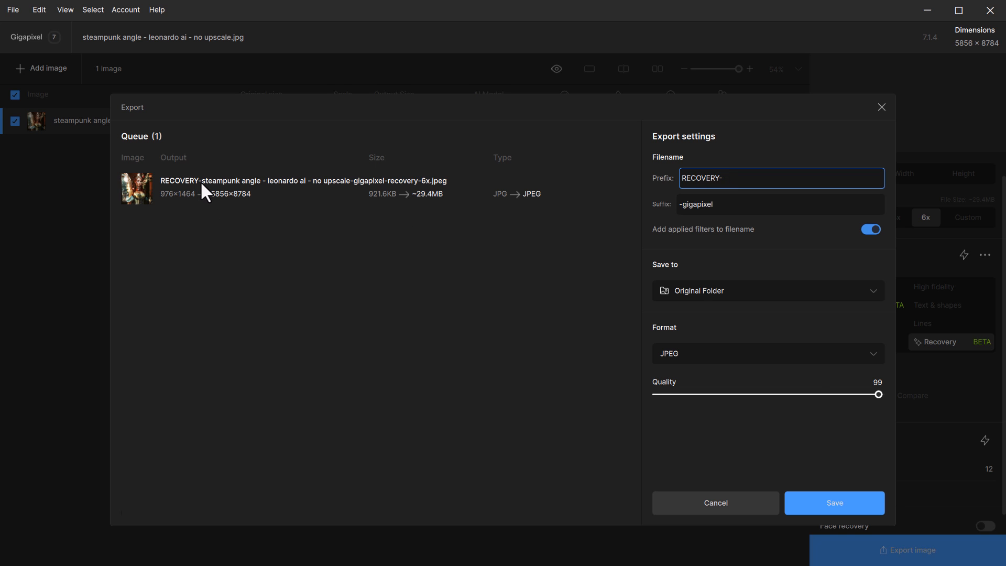
pyautogui.click(853, 502)
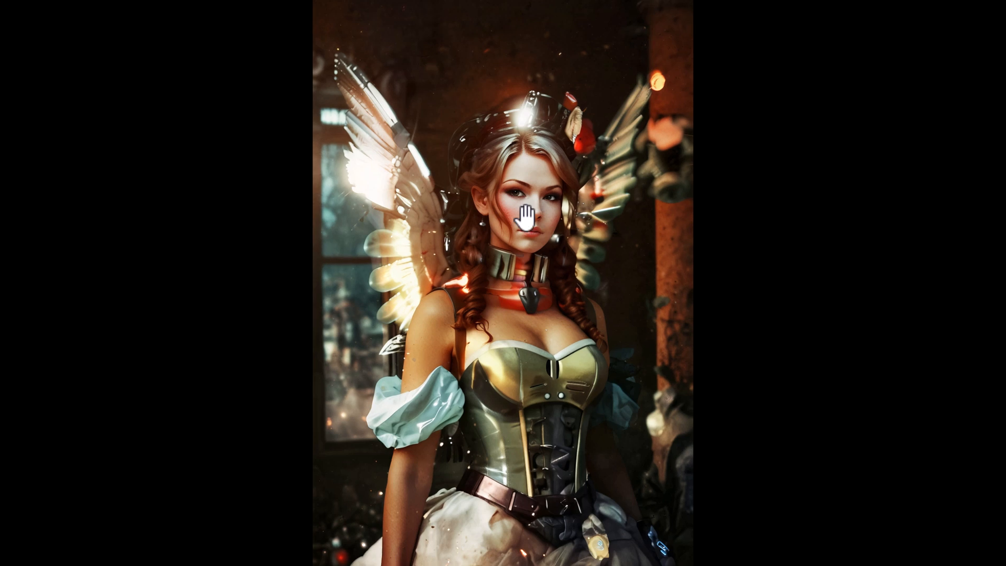
# Step: Examine the recovered steampunk portrait close up around the face, cheek and eyes
pyautogui.scroll(10, 523, 216)
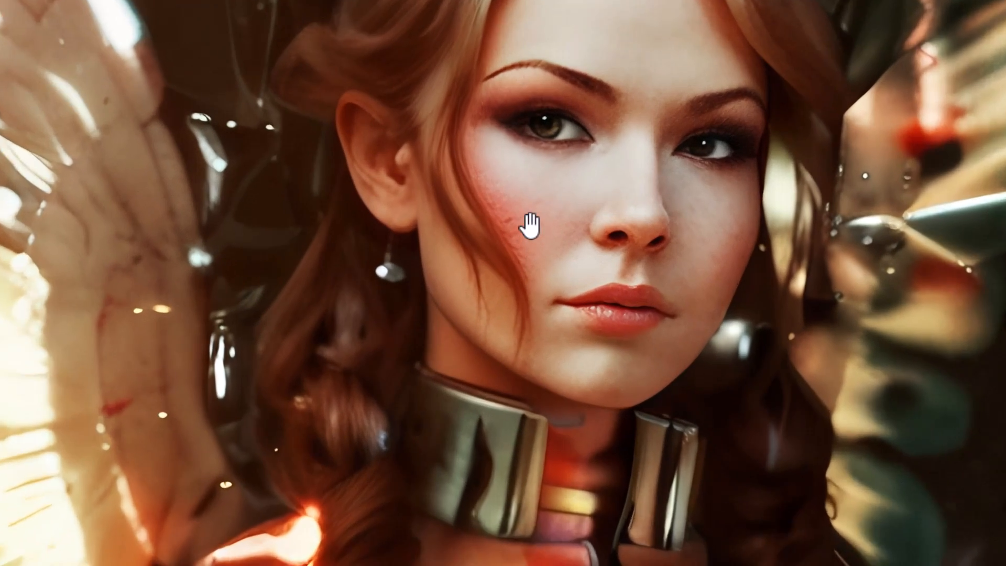
pyautogui.scroll(2, 530, 225)
pyautogui.moveTo(567, 191); pyautogui.dragTo(555, 236)
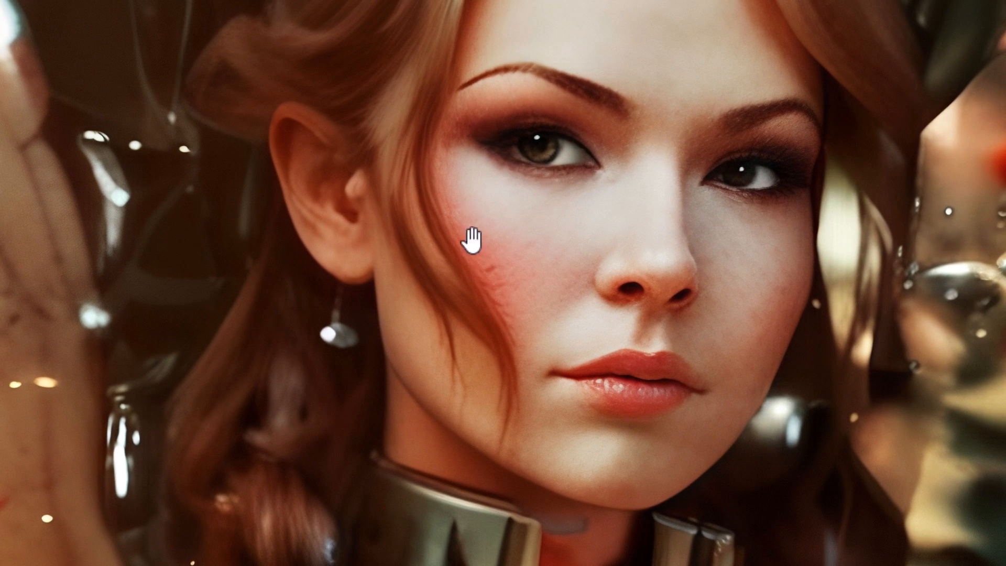
pyautogui.moveTo(542, 416); pyautogui.dragTo(312, 189)
# Step: Examine the wings, metal collar, curled hair and face of the recovered steampunk portrait
pyautogui.scroll(-2, 316, 222)
pyautogui.moveTo(308, 367); pyautogui.dragTo(682, 15)
pyautogui.moveTo(464, 338); pyautogui.dragTo(570, 52)
pyautogui.moveTo(556, 104); pyautogui.dragTo(513, 426)
pyautogui.moveTo(634, 86); pyautogui.dragTo(565, 343)
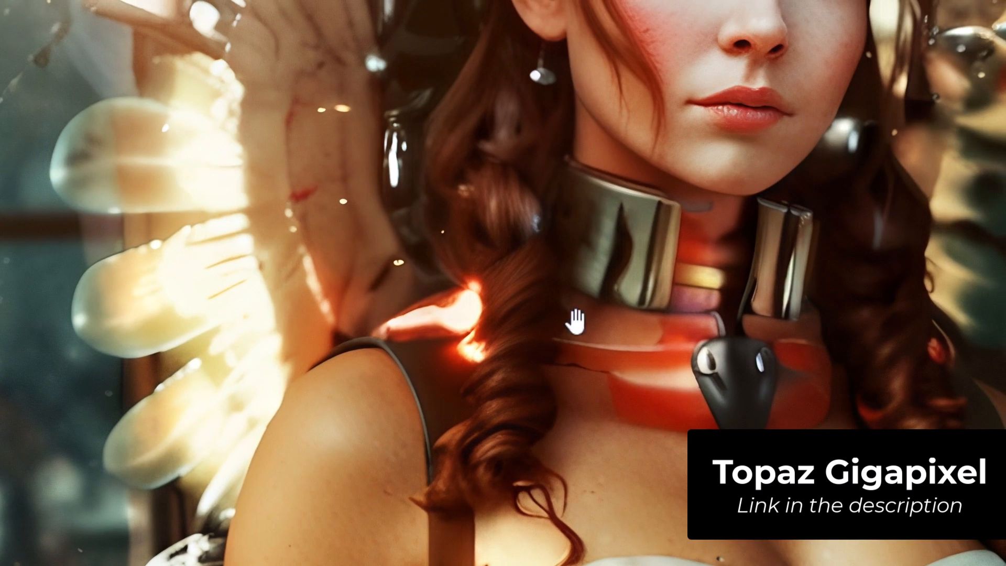
pyautogui.moveTo(611, 147); pyautogui.dragTo(446, 398)
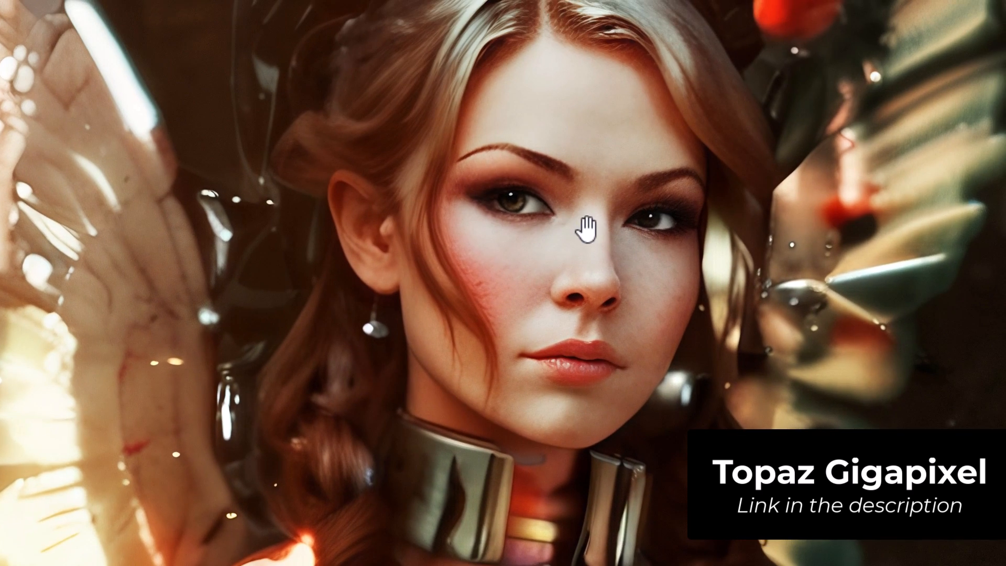
pyautogui.moveTo(587, 227); pyautogui.dragTo(571, 283)
pyautogui.moveTo(539, 186); pyautogui.dragTo(471, 342)
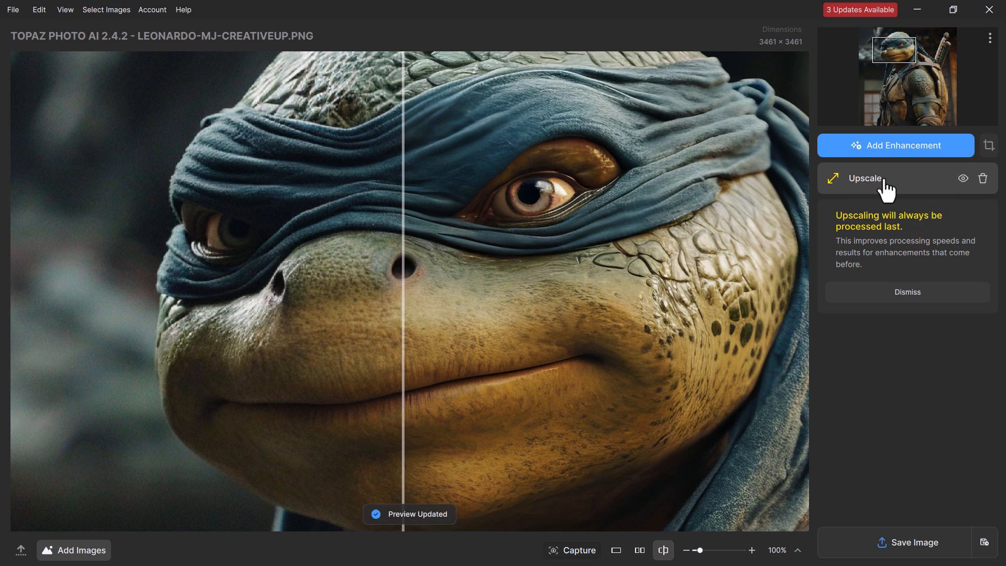
# Step: In Topaz Photo AI, set the turtle image's Upscale to the maximum 6x and compare the nostril and eye with the original
pyautogui.click(858, 181)
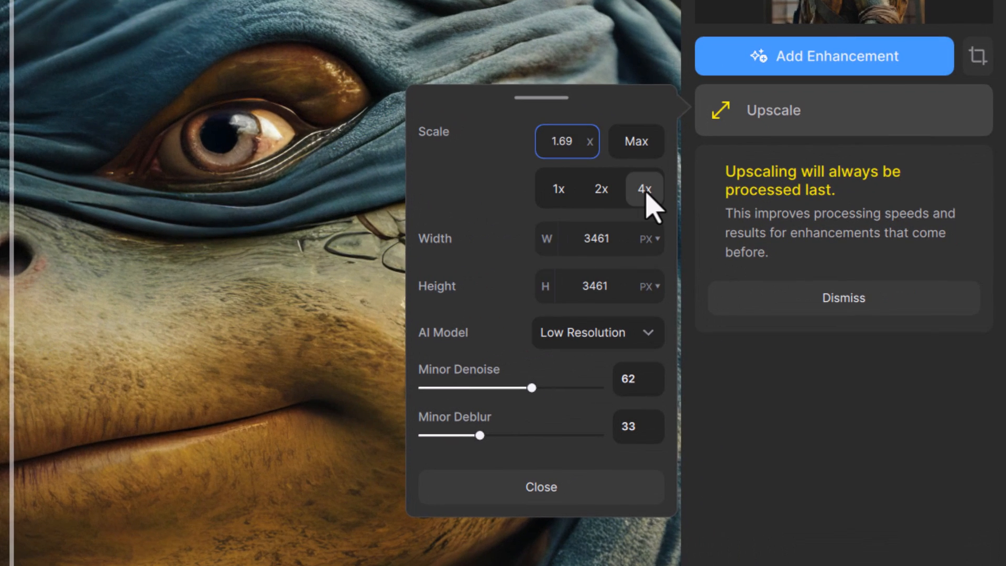
pyautogui.click(646, 194)
pyautogui.click(637, 143)
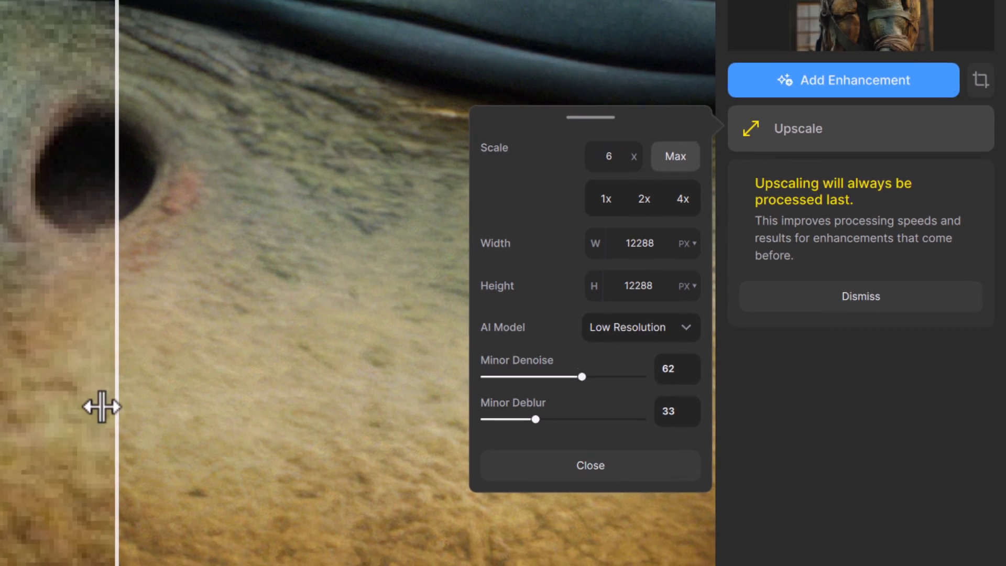
pyautogui.moveTo(101, 406); pyautogui.dragTo(0, 424)
pyautogui.moveTo(481, 89); pyautogui.dragTo(101, 390)
pyautogui.moveTo(307, 312); pyautogui.dragTo(242, 328)
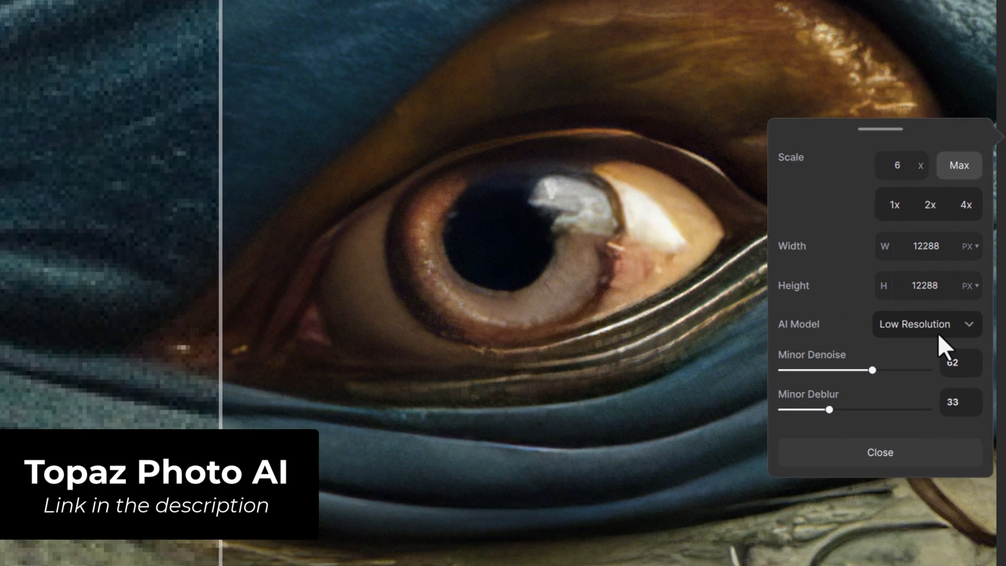
# Step: Switch the upscale model to High Fidelity (v2) with Minor Denoise 24, Minor Deblur 54 and Fix Compression 41
pyautogui.click(807, 316)
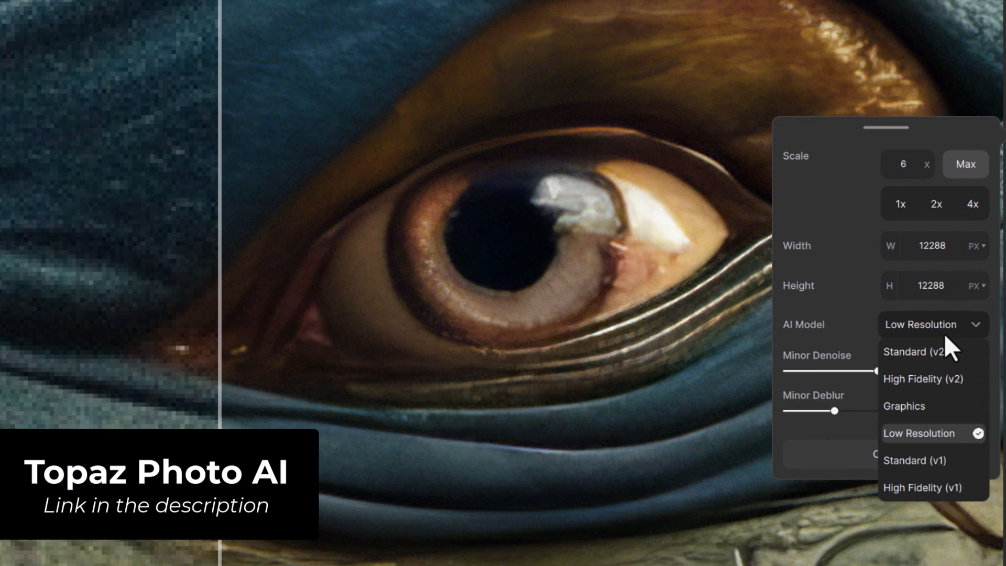
pyautogui.click(927, 377)
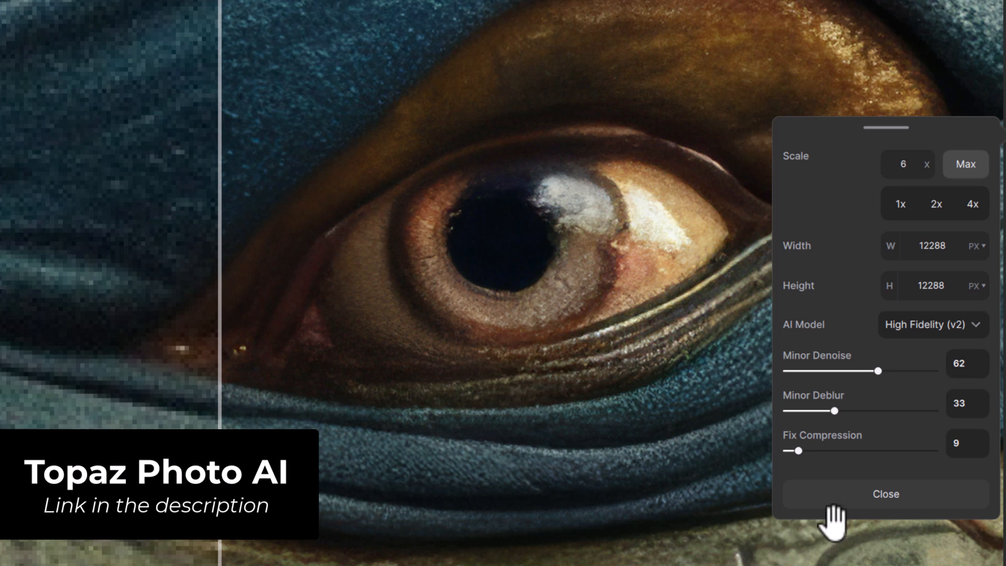
pyautogui.click(845, 450)
pyautogui.click(821, 373)
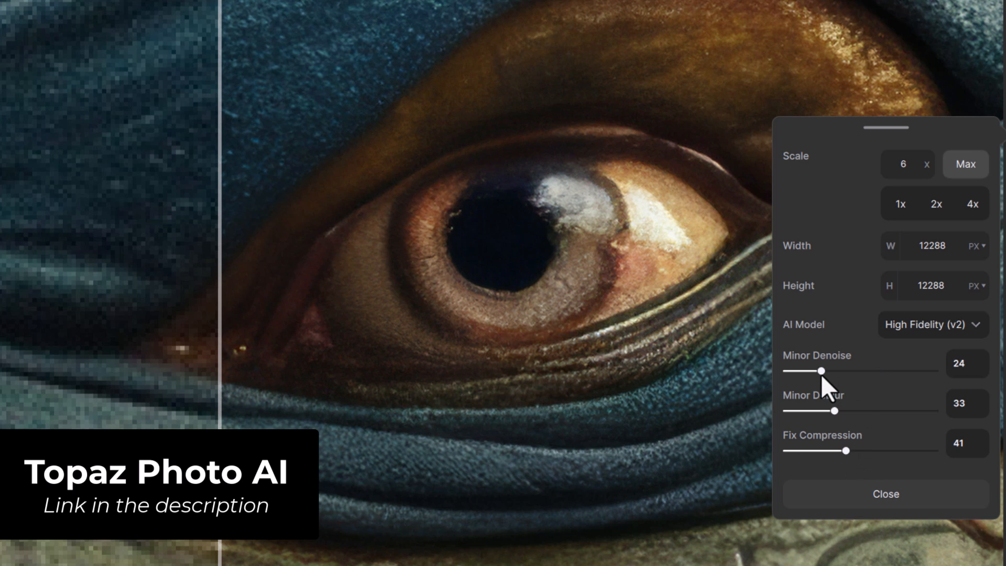
pyautogui.moveTo(834, 410); pyautogui.dragTo(866, 411)
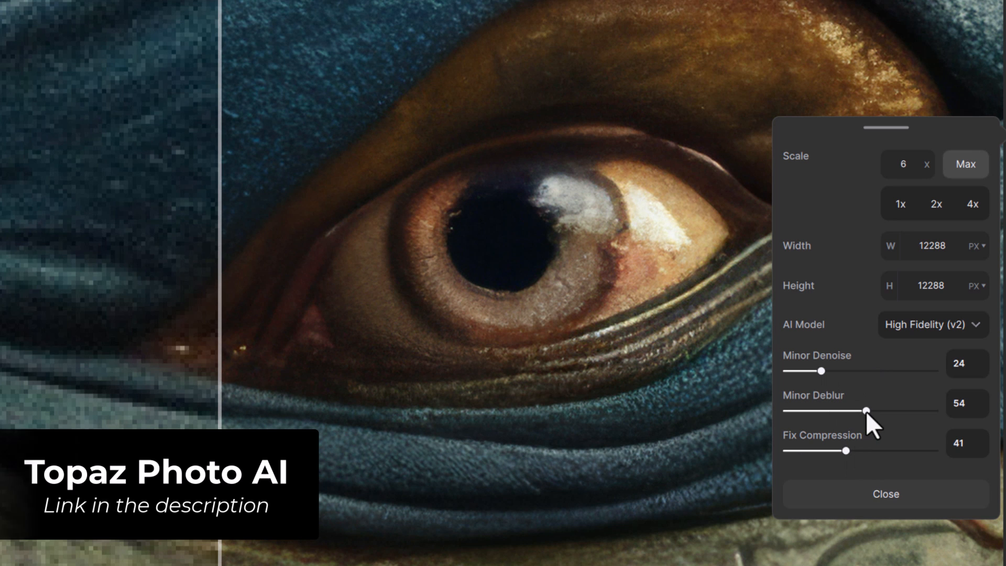
# Step: Try the Graphics upscale model, switch to Standard (v2) and close the upscale settings
pyautogui.click(935, 330)
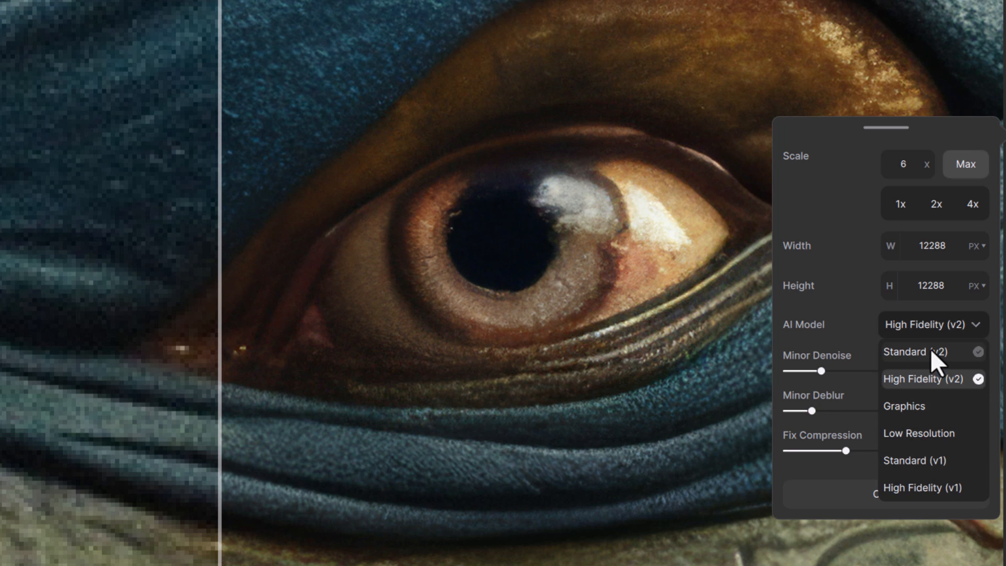
pyautogui.click(924, 410)
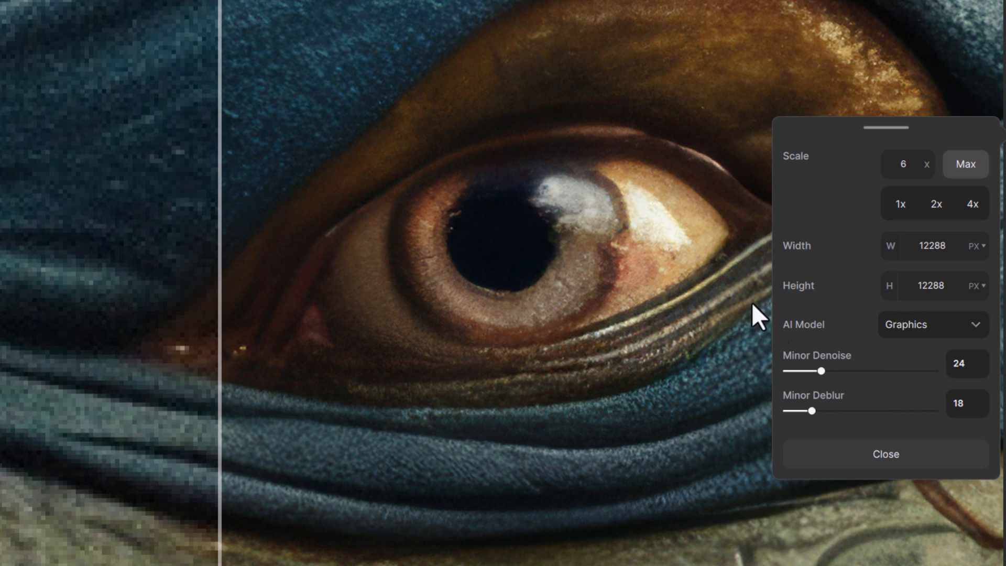
pyautogui.click(905, 332)
pyautogui.click(917, 353)
pyautogui.click(894, 490)
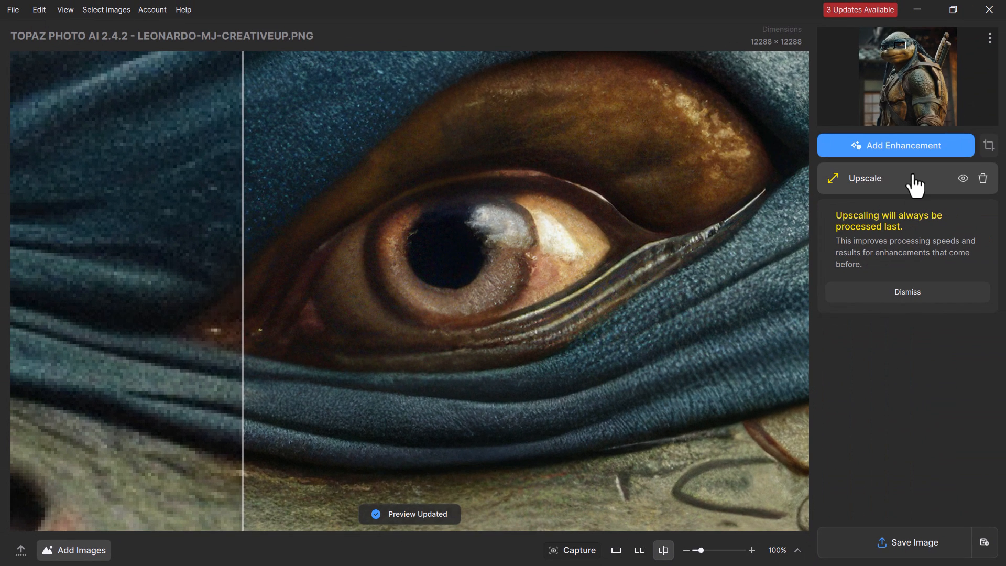
# Step: Review the list of available enhancements and examine the turtle's masked eye and snout
pyautogui.click(876, 154)
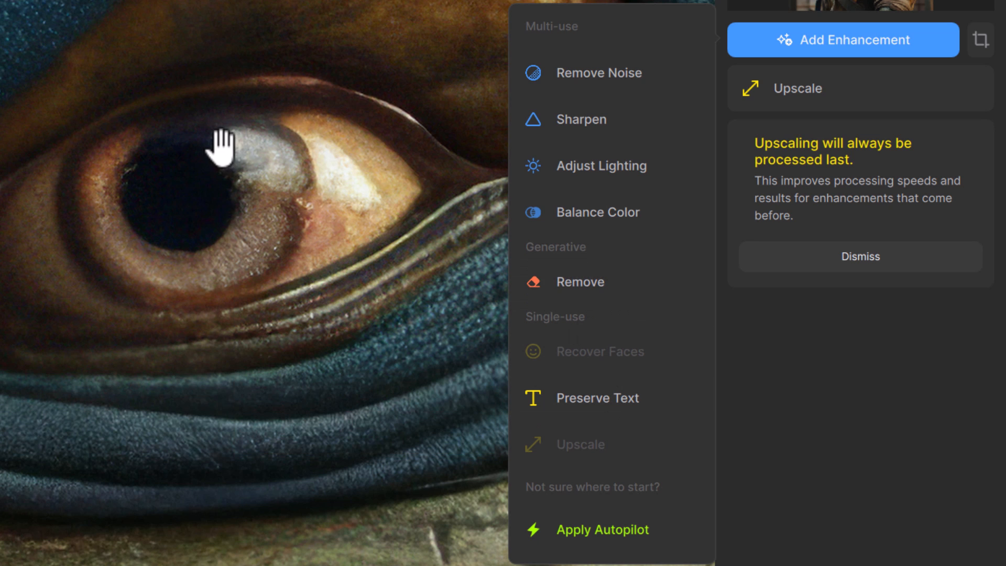
pyautogui.click(210, 164)
pyautogui.scroll(-3, 210, 165)
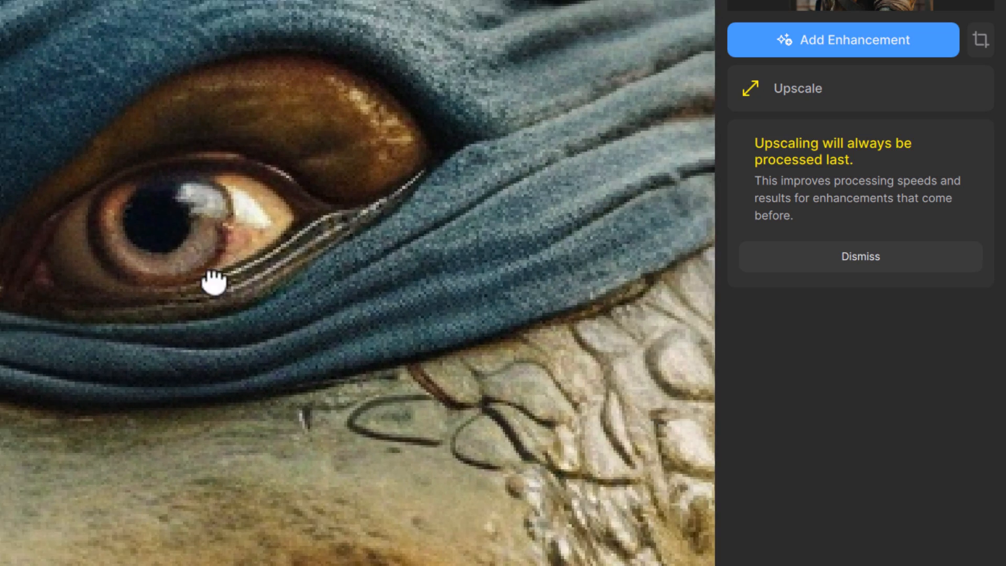
pyautogui.moveTo(214, 282); pyautogui.dragTo(724, 80)
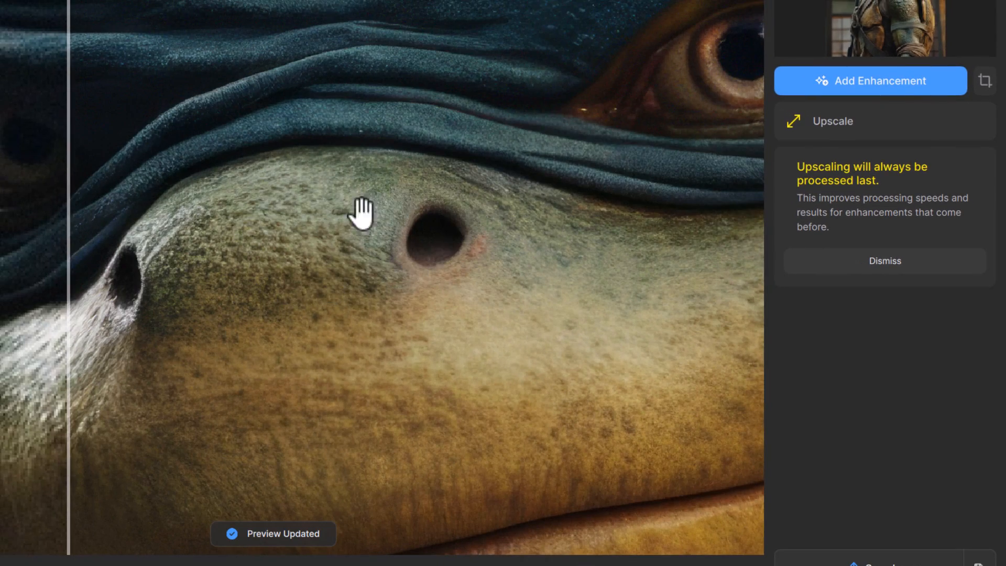
# Step: Add the Remove enhancement to the turtle image and set its brush size to 42
pyautogui.click(846, 87)
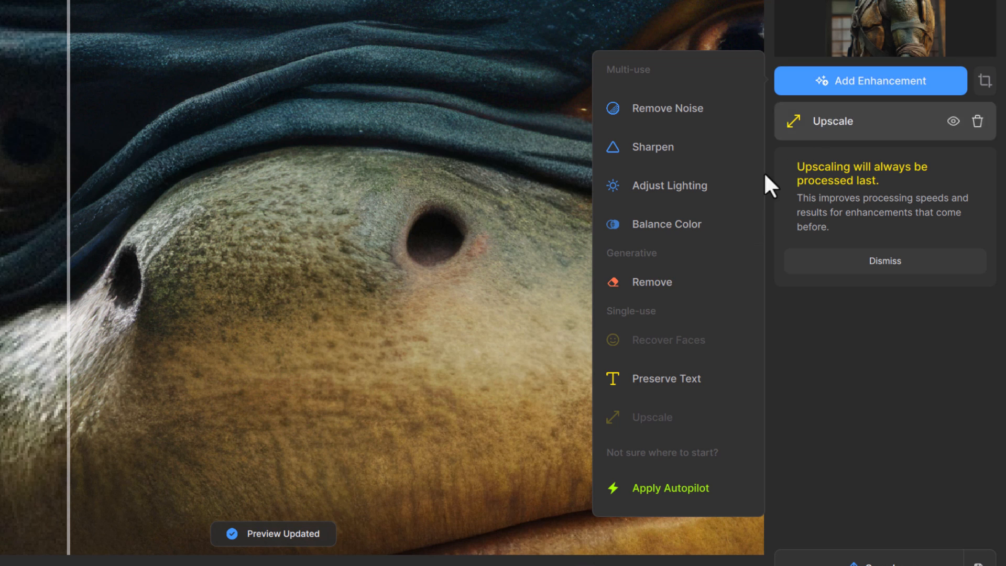
pyautogui.click(654, 283)
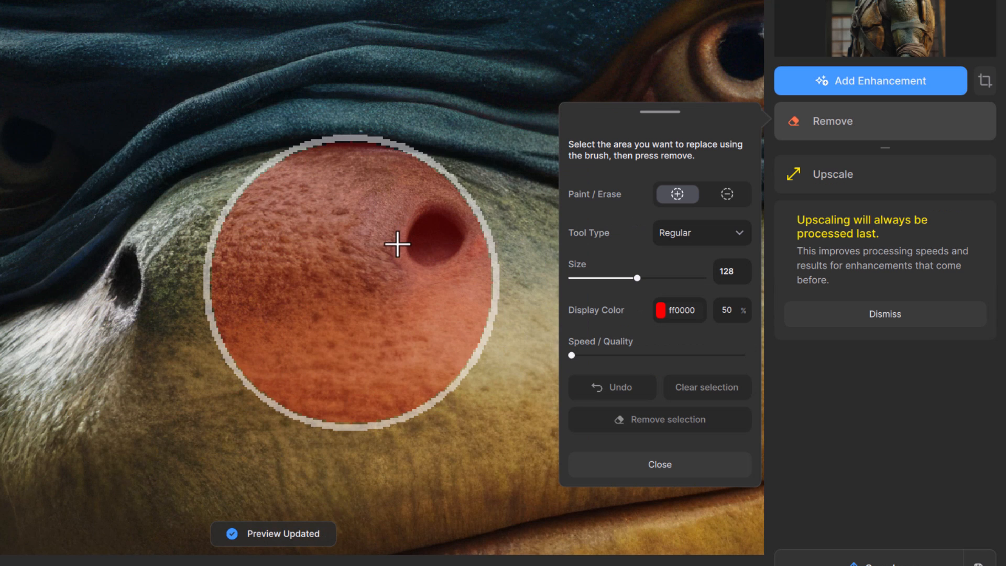
pyautogui.click(597, 278)
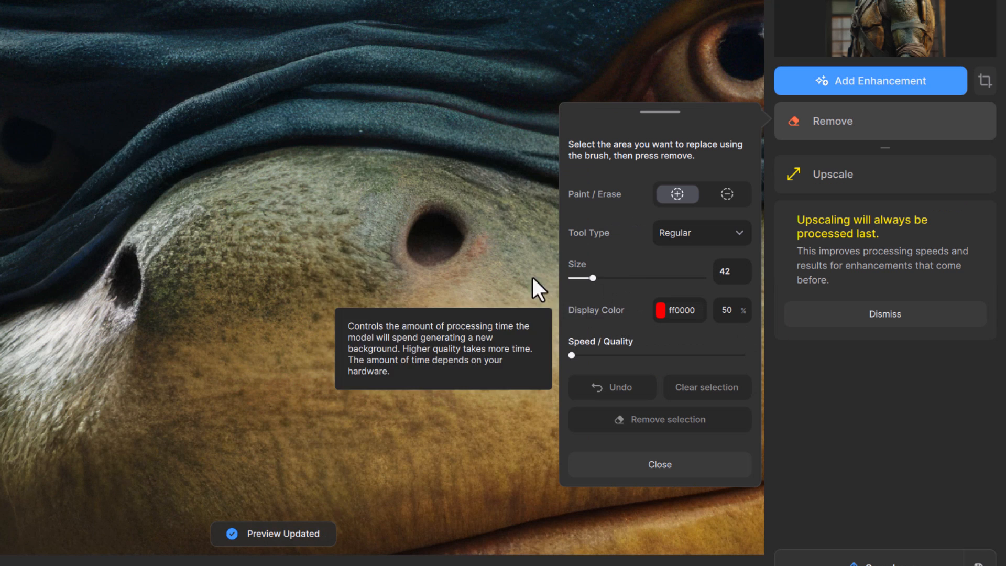
# Step: Try removing both of the turtle's nostrils with the Remove brush at a medium Speed / Quality setting, and undo the removal
pyautogui.click(434, 238)
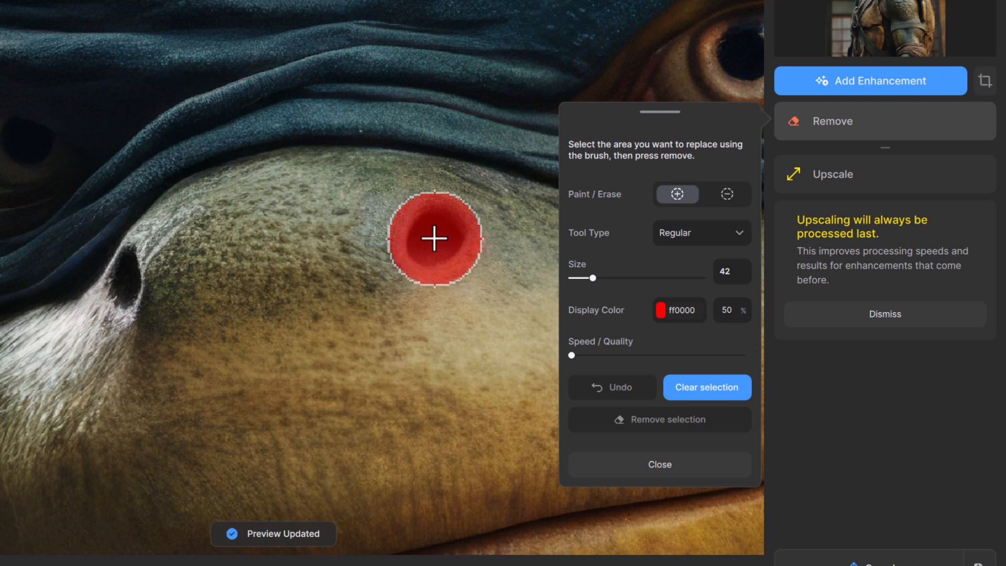
pyautogui.click(138, 287)
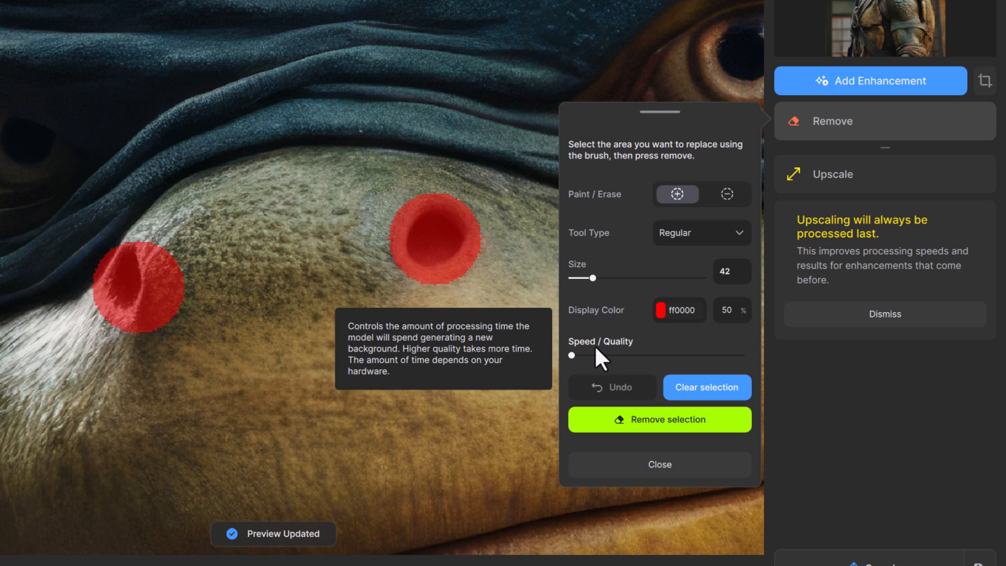
pyautogui.click(634, 356)
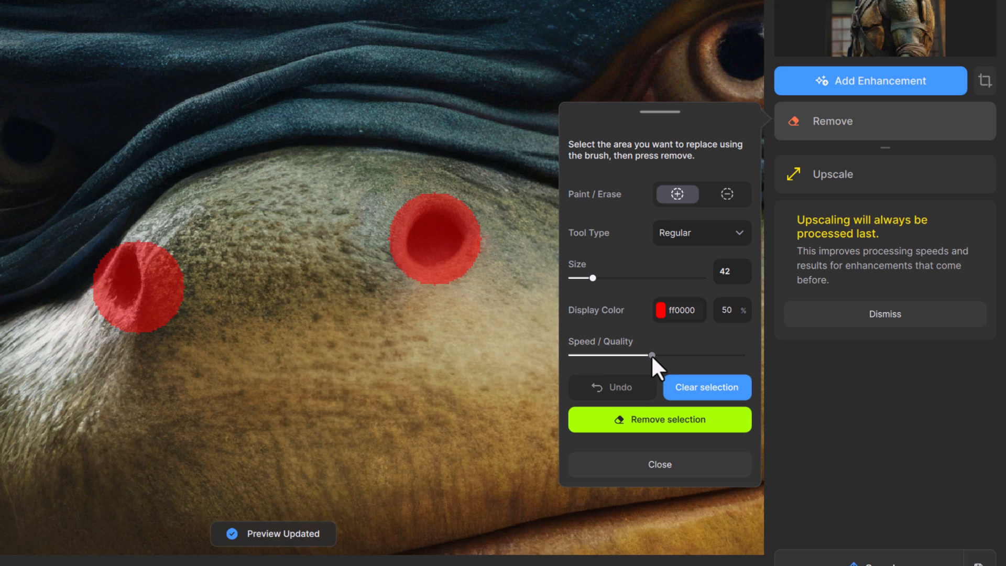
pyautogui.click(697, 241)
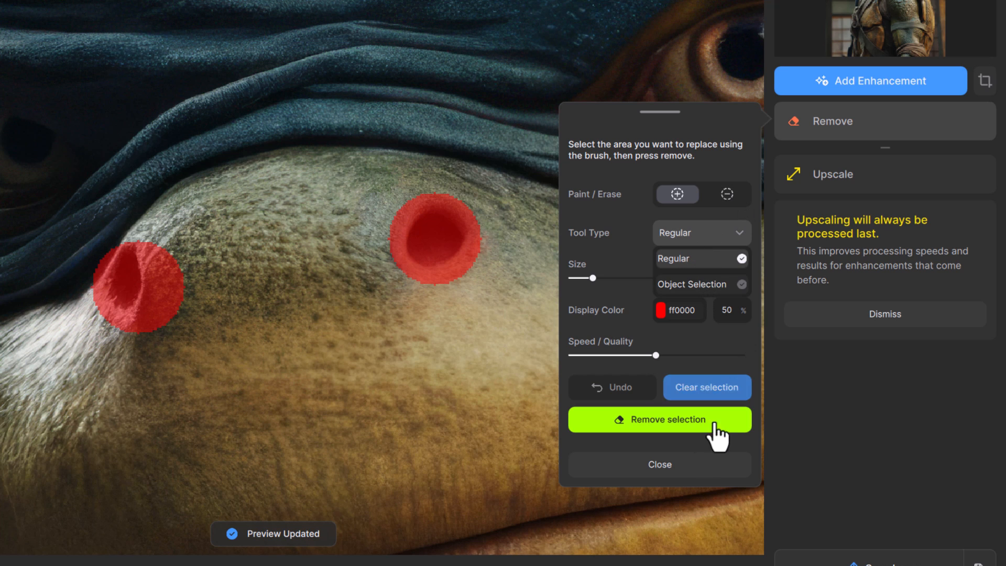
pyautogui.click(678, 423)
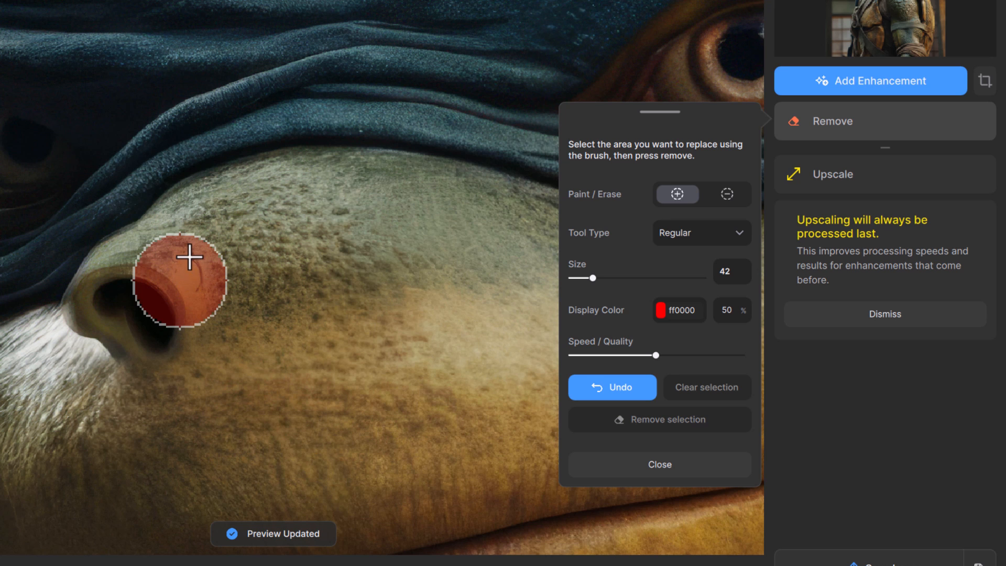
pyautogui.click(618, 394)
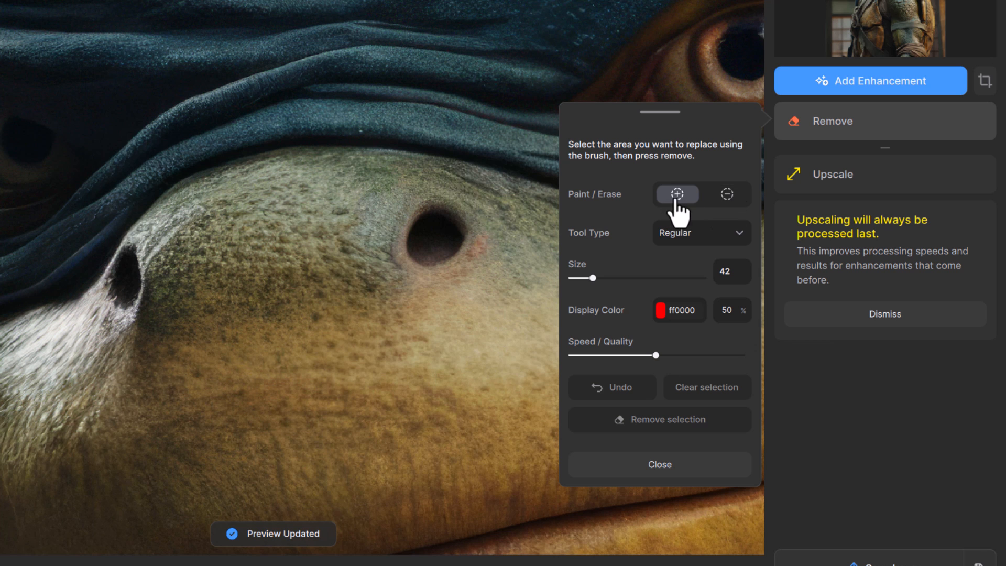
# Step: Add a Remove Noise enhancement using the Extreme model, with Strength 96 and Original Detail 97
pyautogui.click(811, 82)
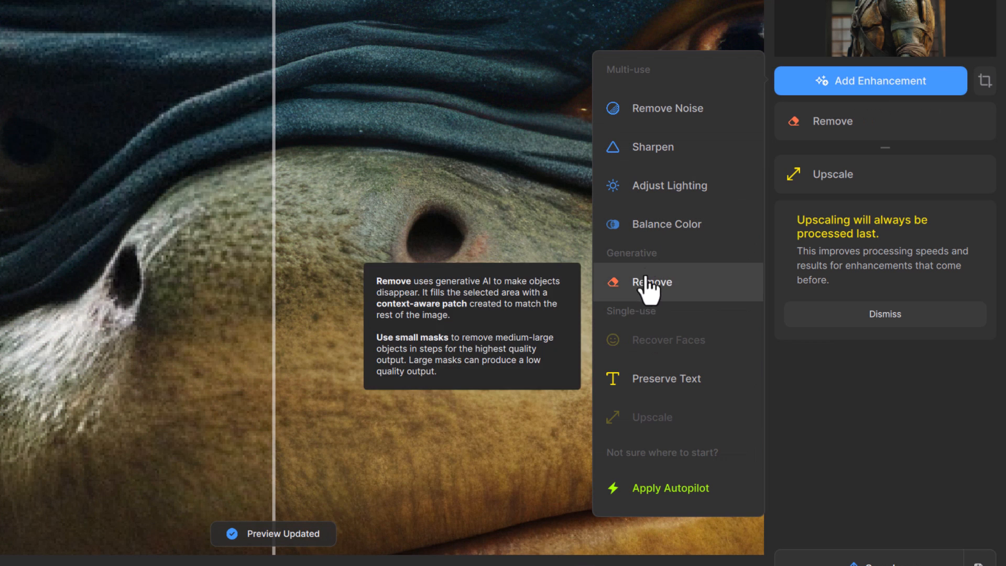
pyautogui.click(642, 120)
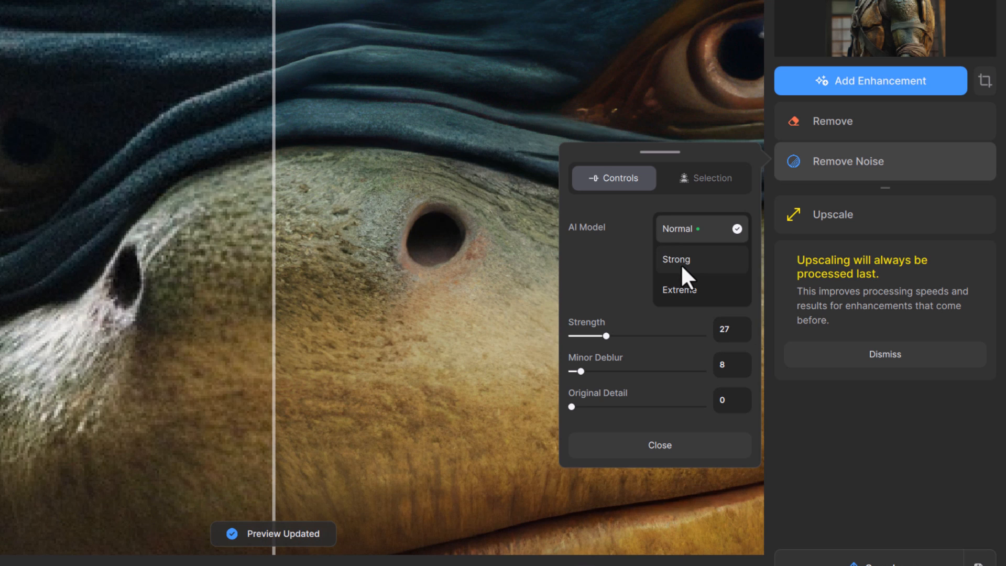
pyautogui.click(673, 304)
pyautogui.click(671, 336)
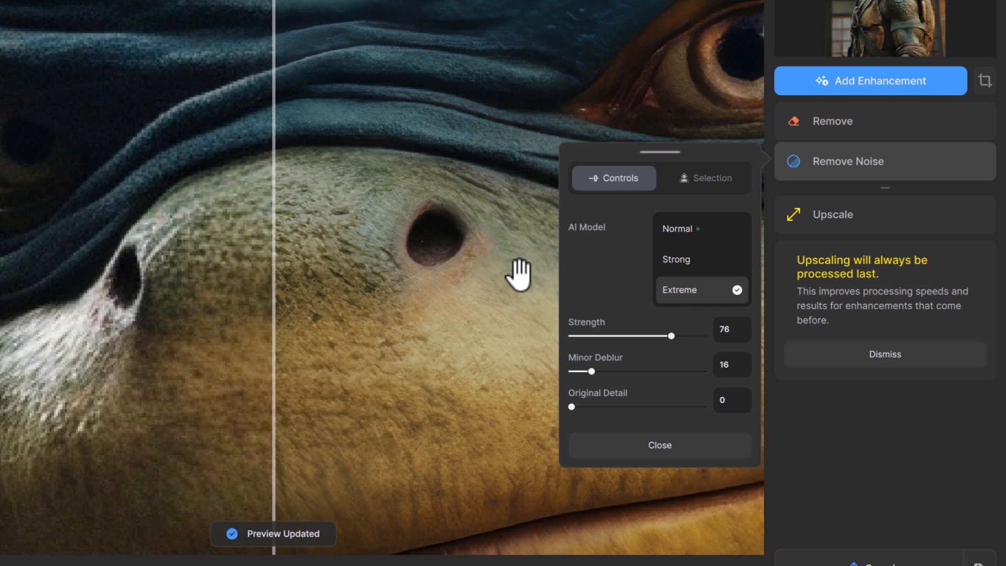
pyautogui.click(575, 336)
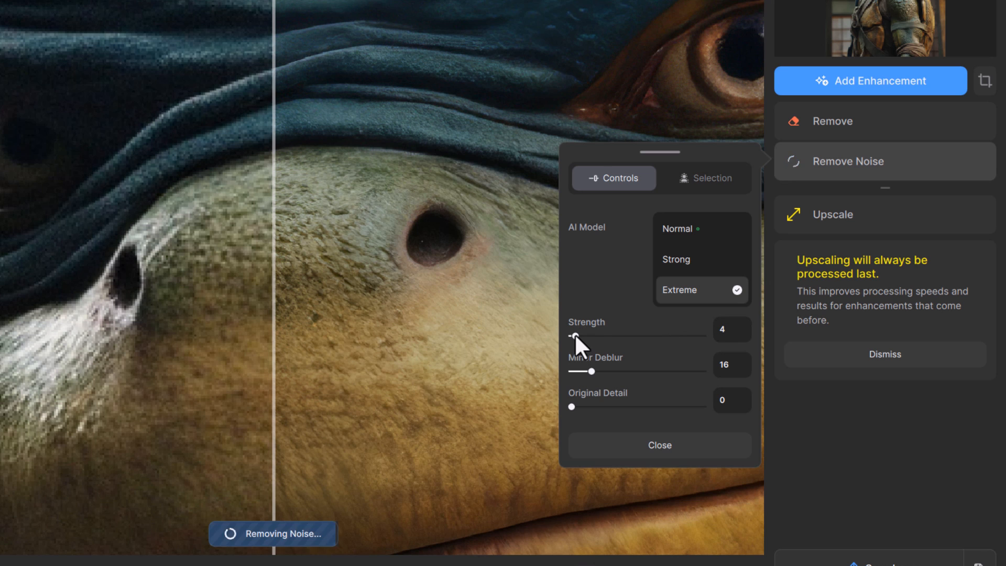
pyautogui.click(698, 336)
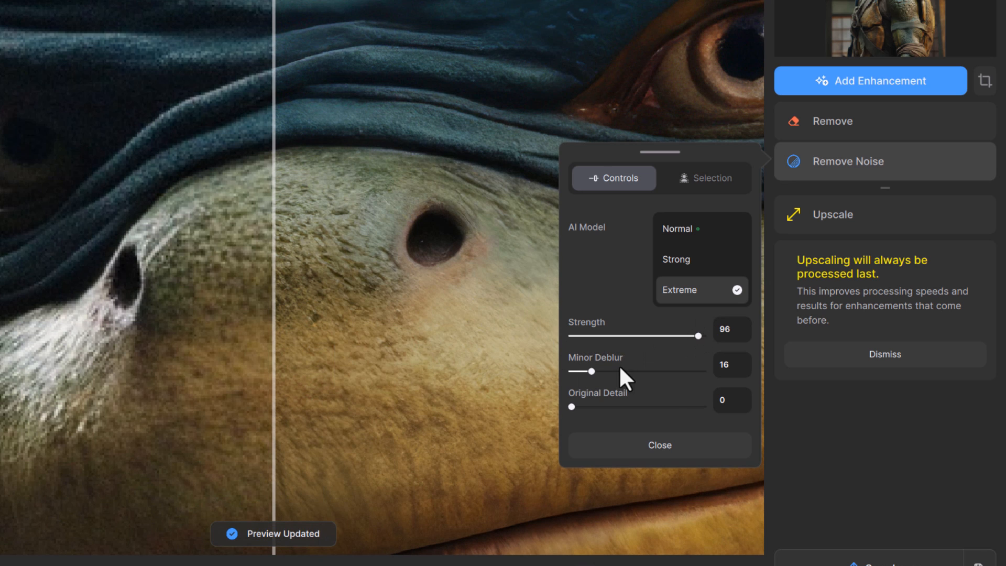
pyautogui.moveTo(653, 406); pyautogui.dragTo(699, 406)
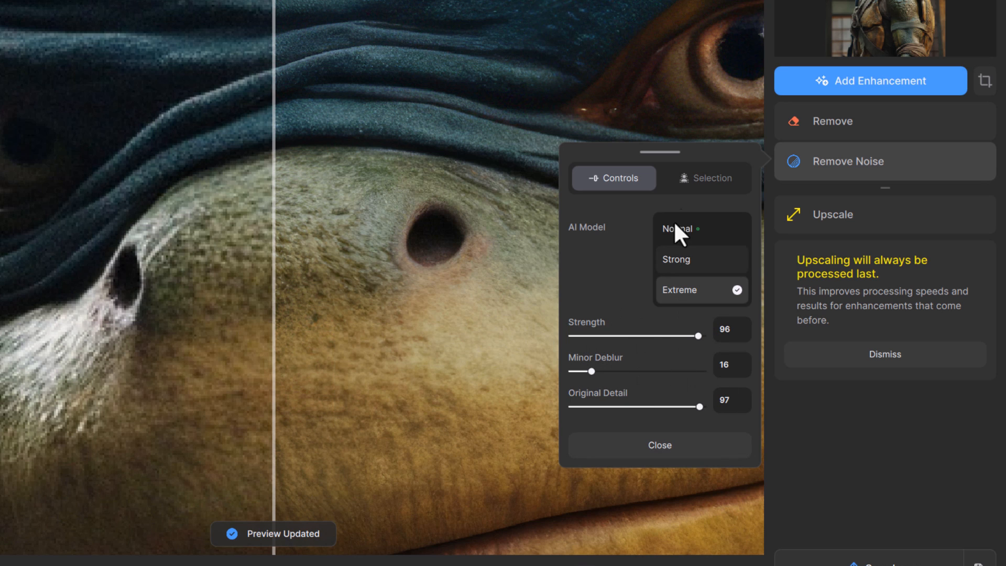
# Step: Reset the Remove Noise selection to None and paint one size 128 brush spot over the turtle's farther nostril
pyautogui.click(701, 185)
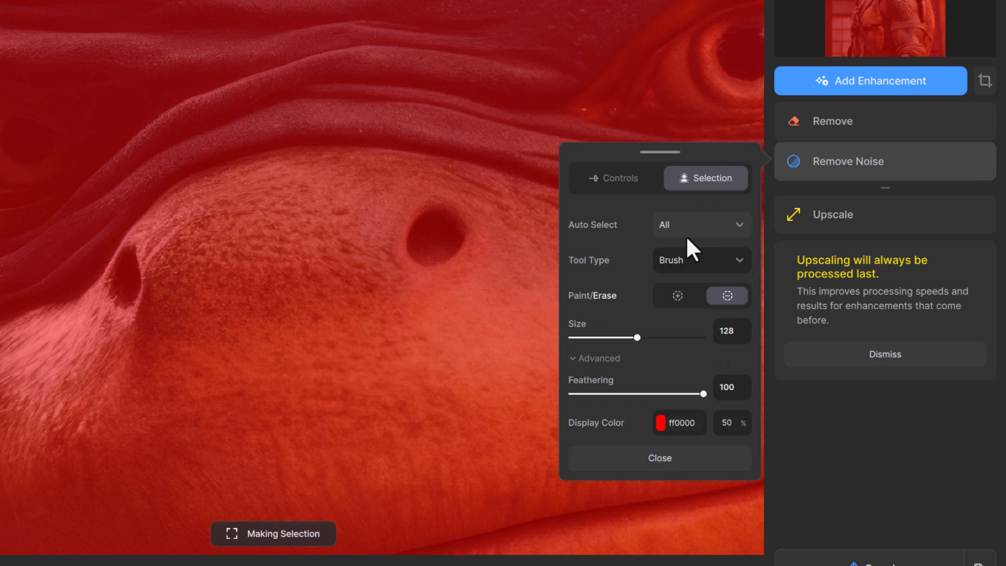
pyautogui.click(687, 235)
pyautogui.click(687, 302)
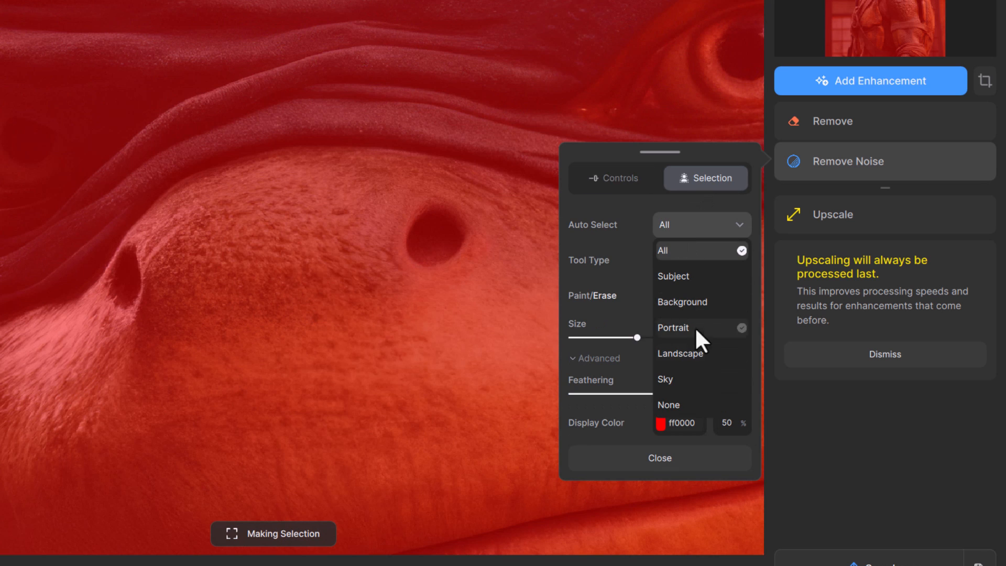
pyautogui.click(694, 404)
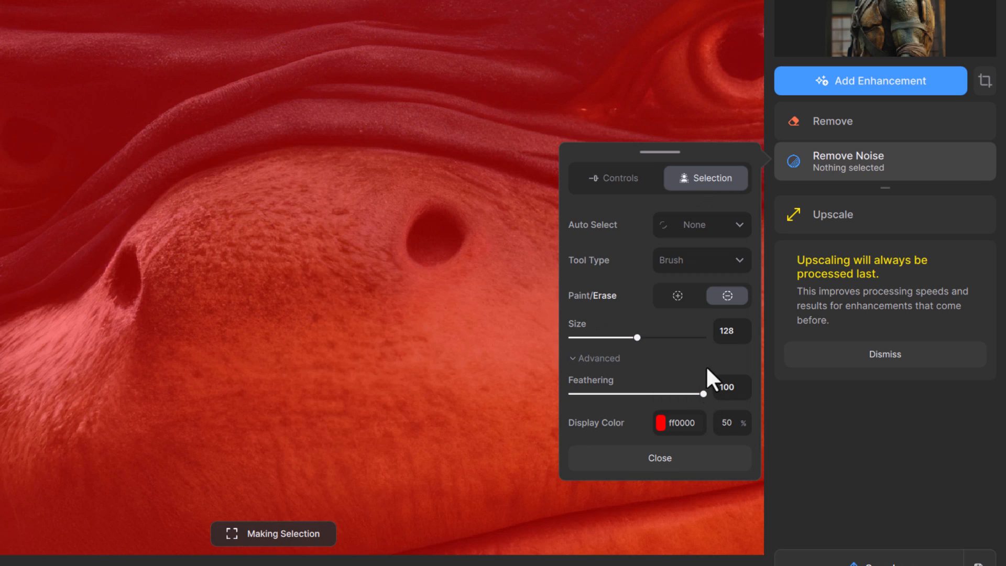
pyautogui.click(677, 294)
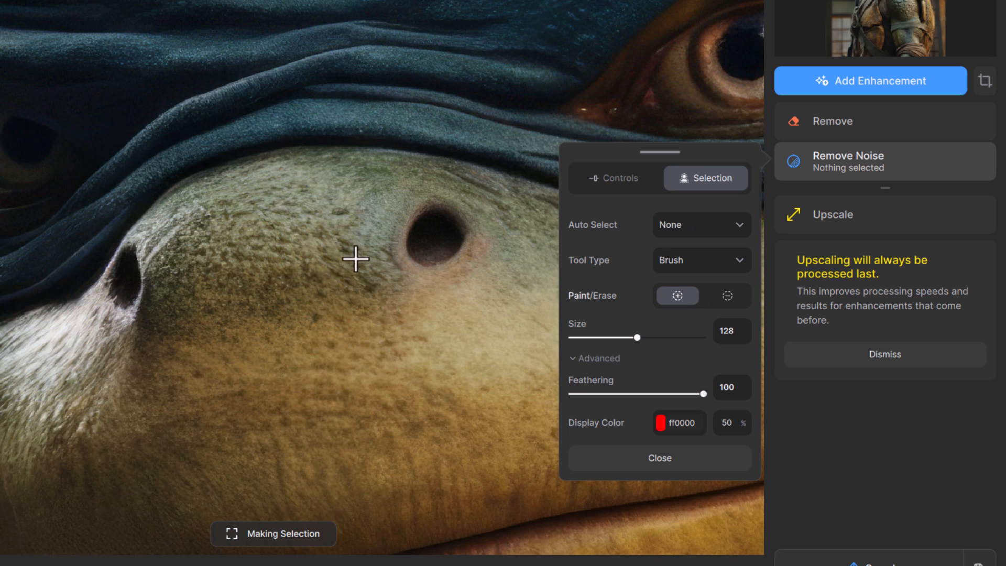
pyautogui.click(195, 278)
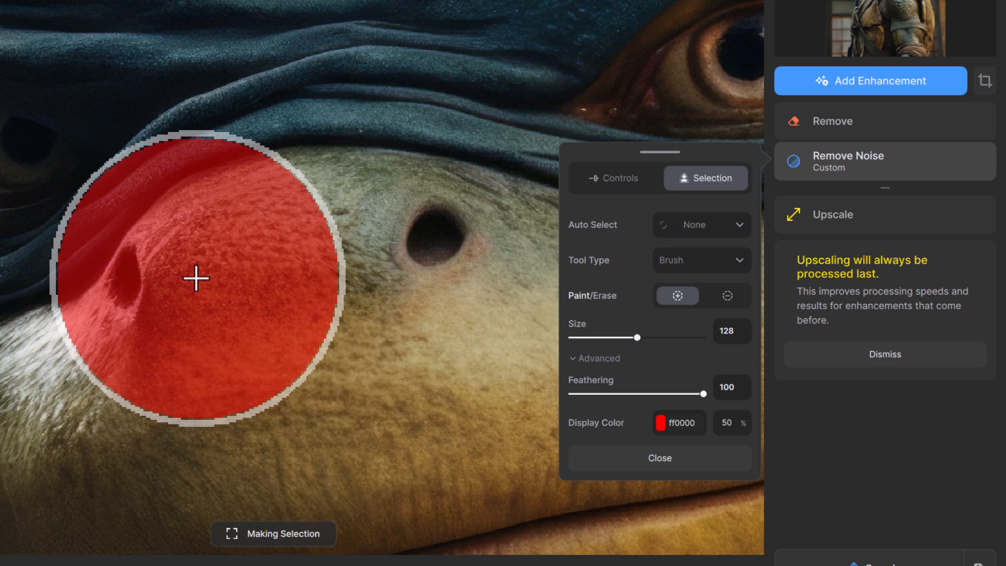
# Step: Move the before/after divider to the farther nostril and set the noise removal's Original Detail to 0
pyautogui.click(616, 183)
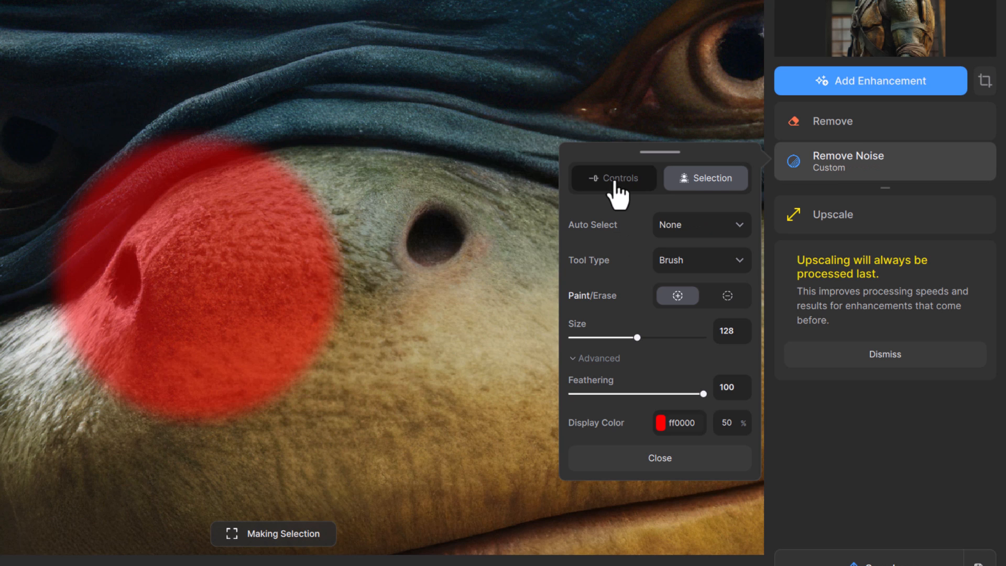
pyautogui.moveTo(273, 259); pyautogui.dragTo(97, 258)
pyautogui.moveTo(700, 406); pyautogui.dragTo(570, 407)
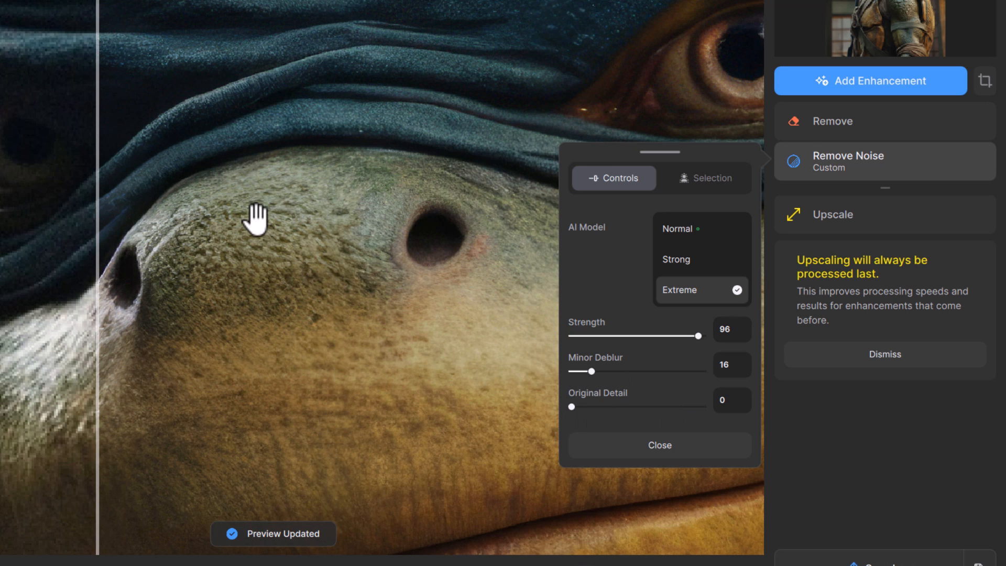
# Step: Try adding a second Remove Noise enhancement below the masked one, and delete it again
pyautogui.moveTo(922, 122)
pyautogui.click(891, 84)
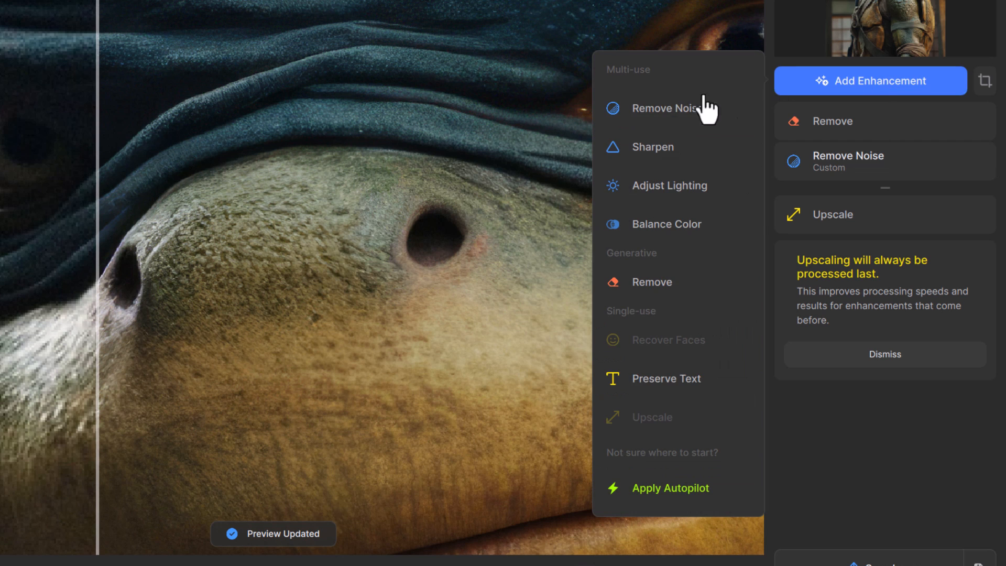
pyautogui.click(670, 111)
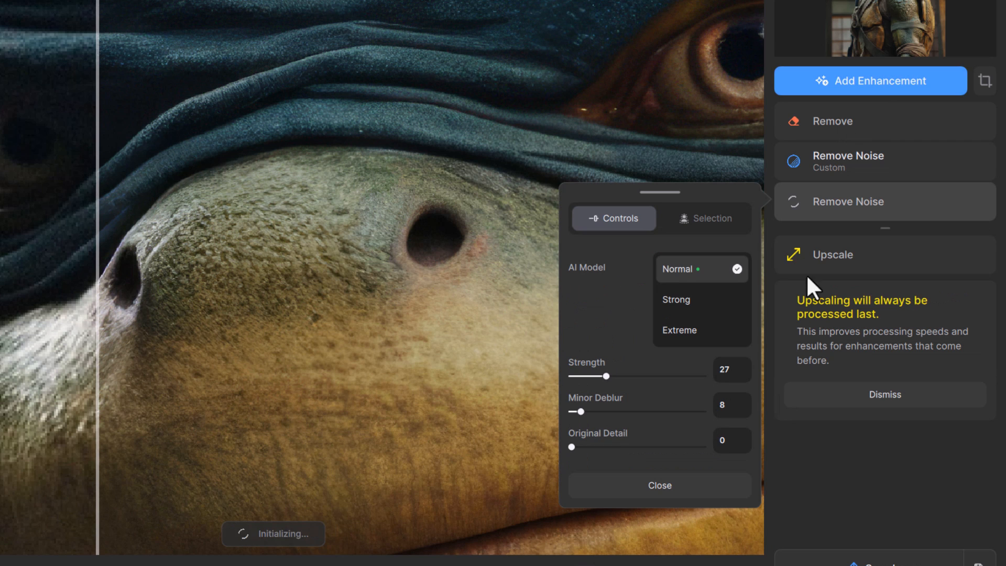
pyautogui.moveTo(815, 213)
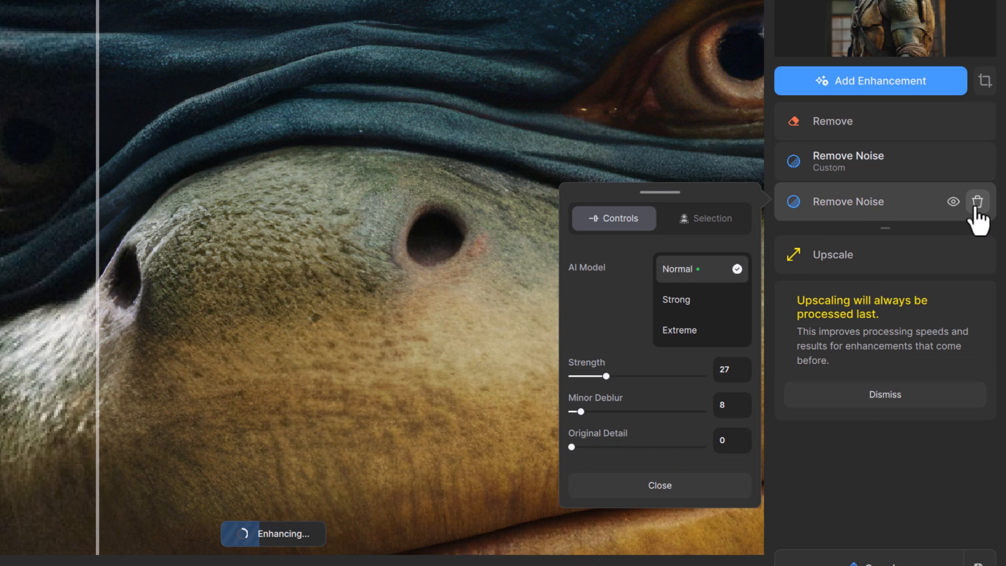
pyautogui.click(978, 201)
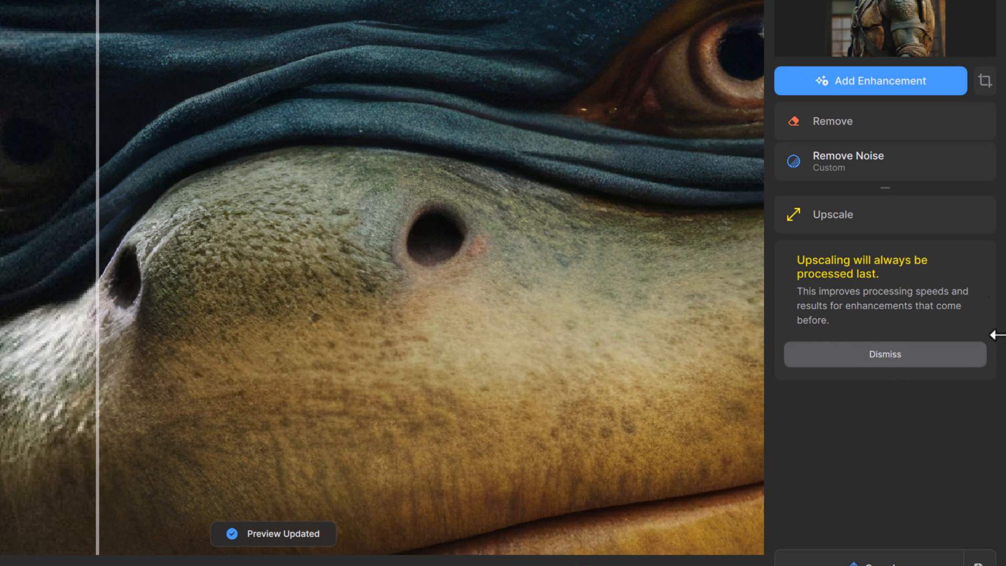
# Step: Add a Sharpen enhancement to the turtle image and reopen the list of available enhancements
pyautogui.click(912, 84)
pyautogui.click(649, 149)
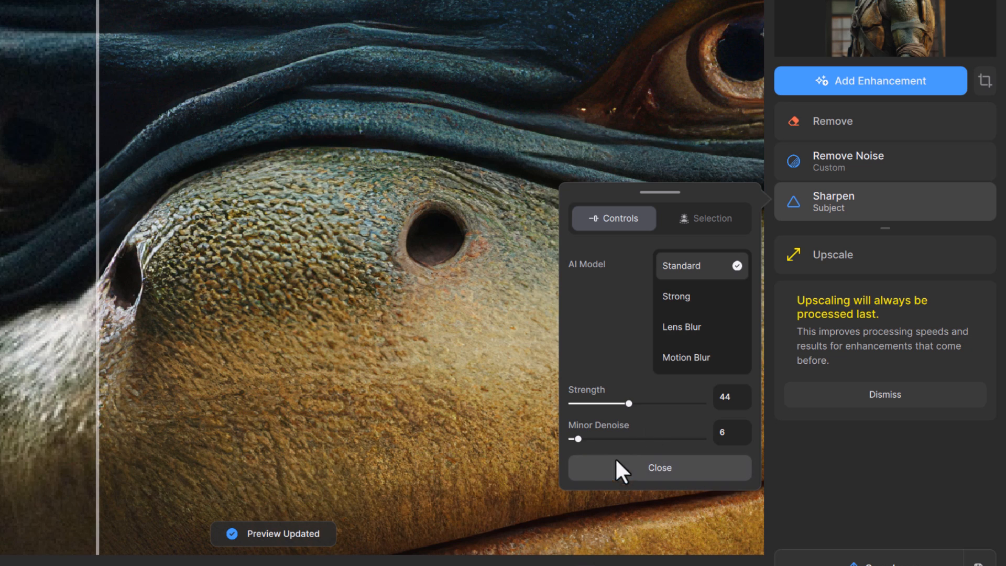
pyautogui.click(842, 88)
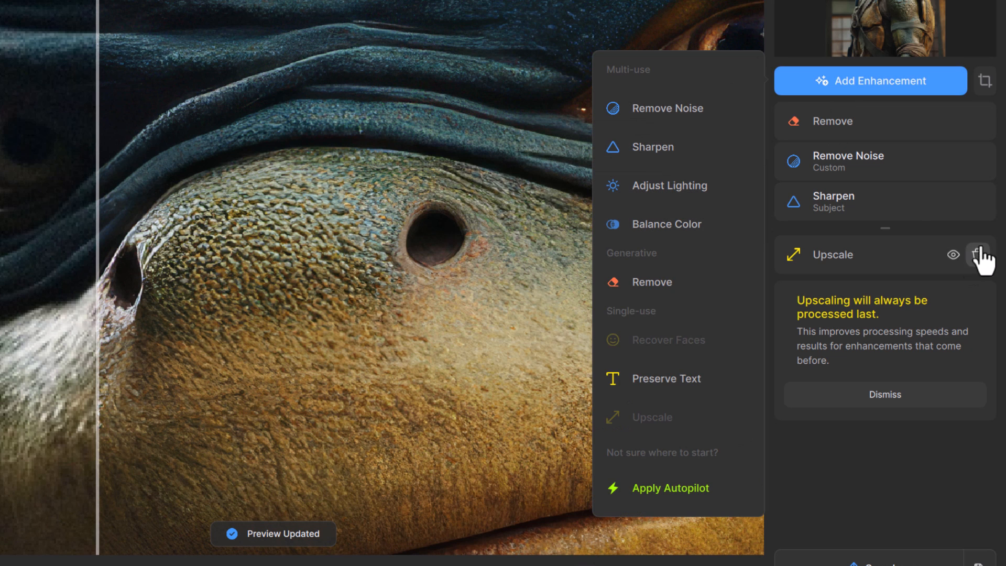
# Step: Delete the Remove Noise, Sharpen and Upscale enhancements from the turtle image
pyautogui.click(979, 164)
pyautogui.click(978, 164)
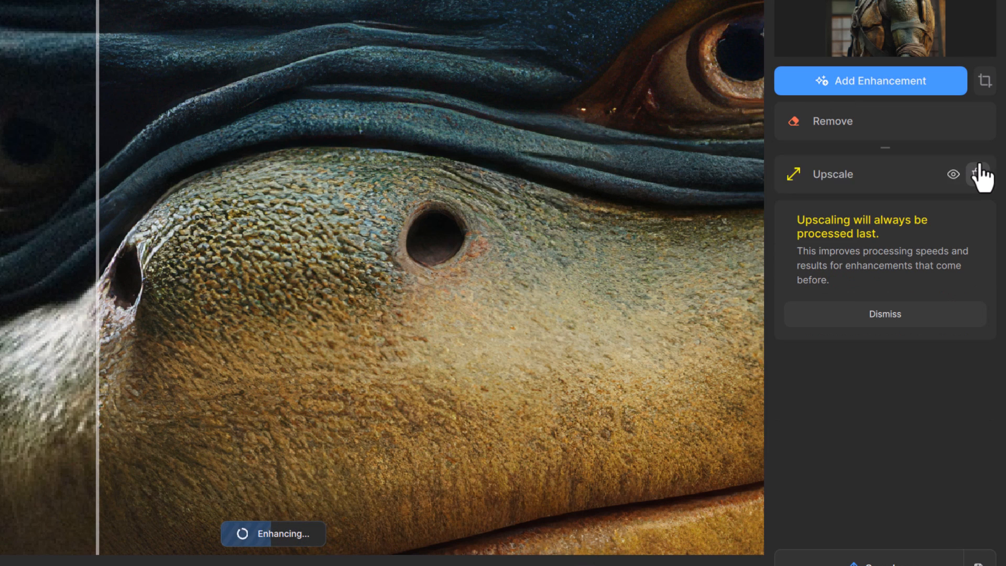
pyautogui.click(978, 167)
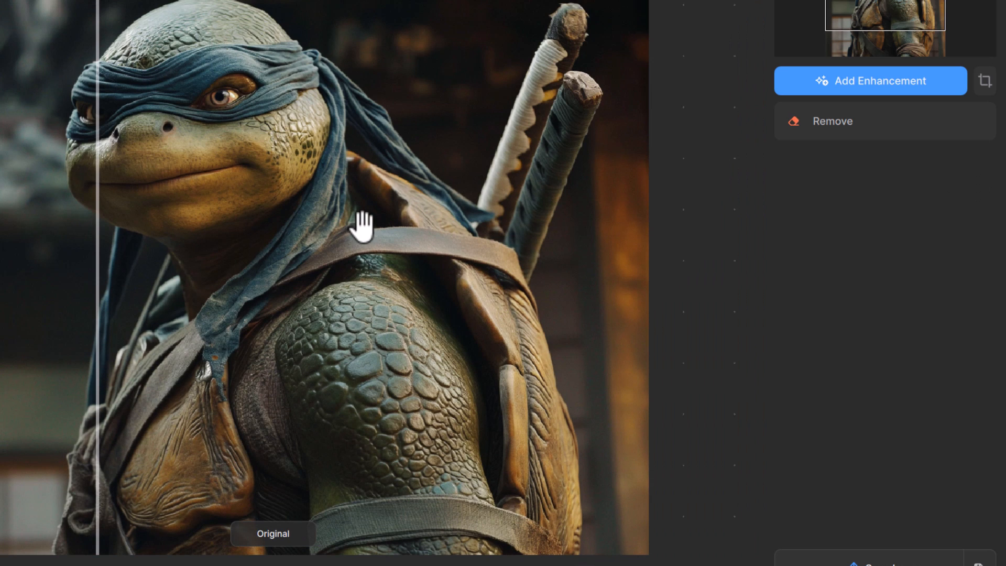
# Step: Add an Adjust Lighting enhancement, try Strength 75, and set the Strength to 11
pyautogui.click(896, 67)
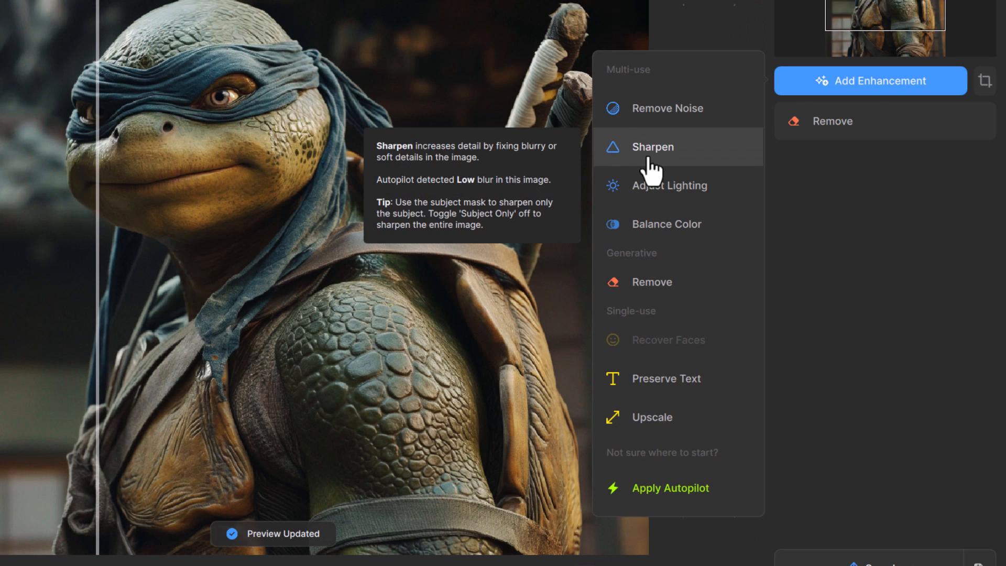
pyautogui.click(658, 186)
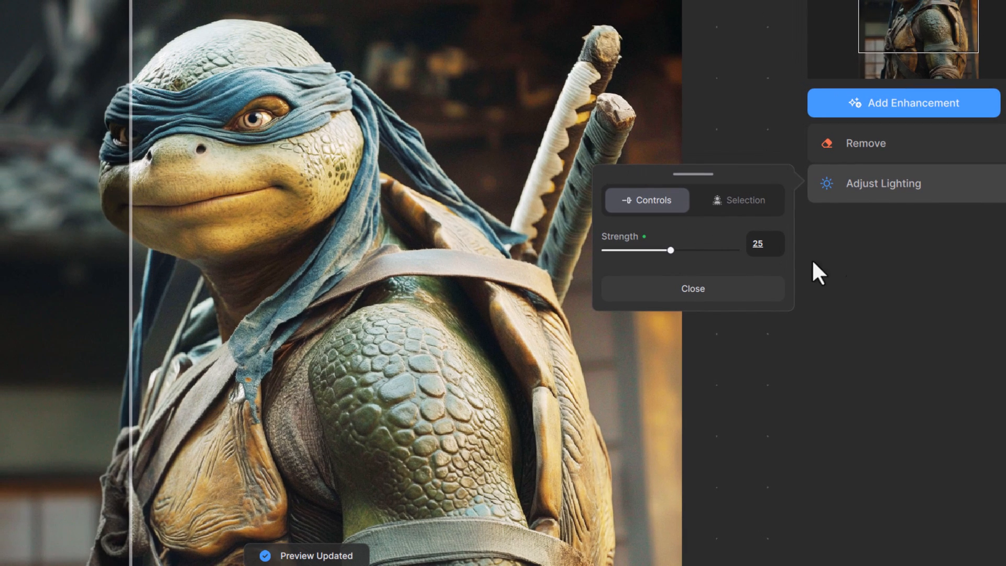
pyautogui.moveTo(673, 252); pyautogui.dragTo(760, 251)
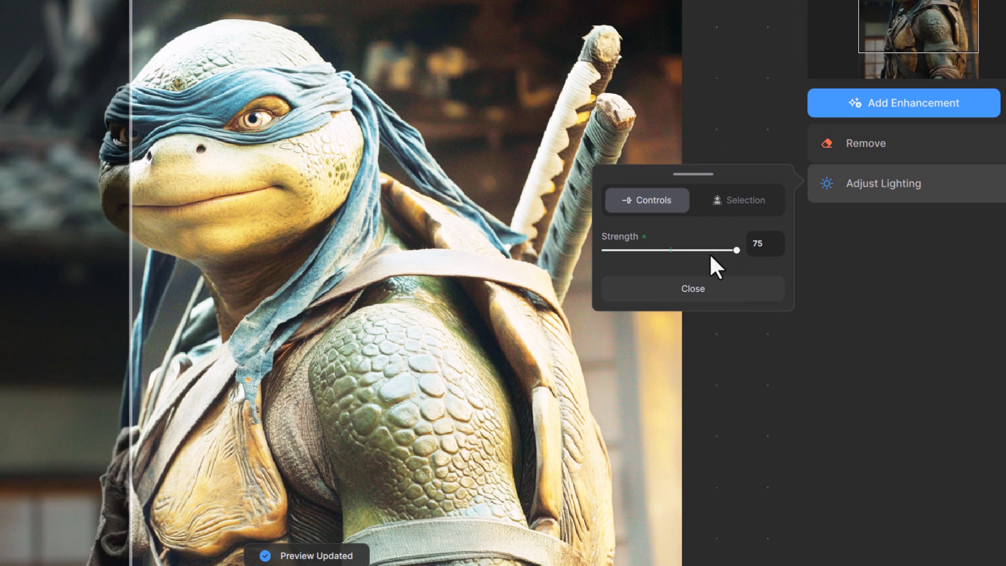
pyautogui.moveTo(664, 250)
pyautogui.mouseDown()
pyautogui.moveTo(598, 251)
pyautogui.moveTo(652, 251)
pyautogui.mouseUp()
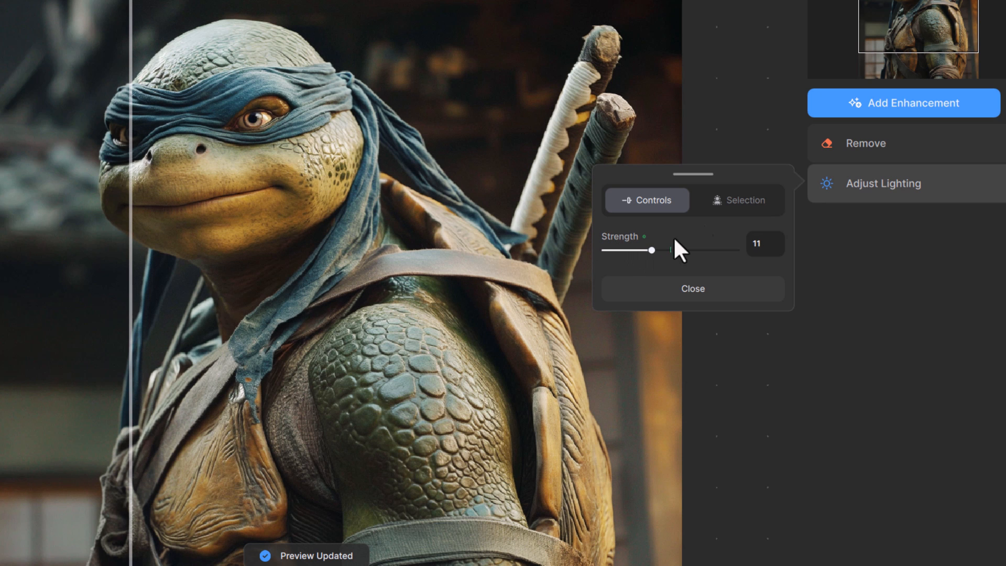
# Step: Add a Balance Color enhancement with Temperature 91 and Opacity 44
pyautogui.click(862, 109)
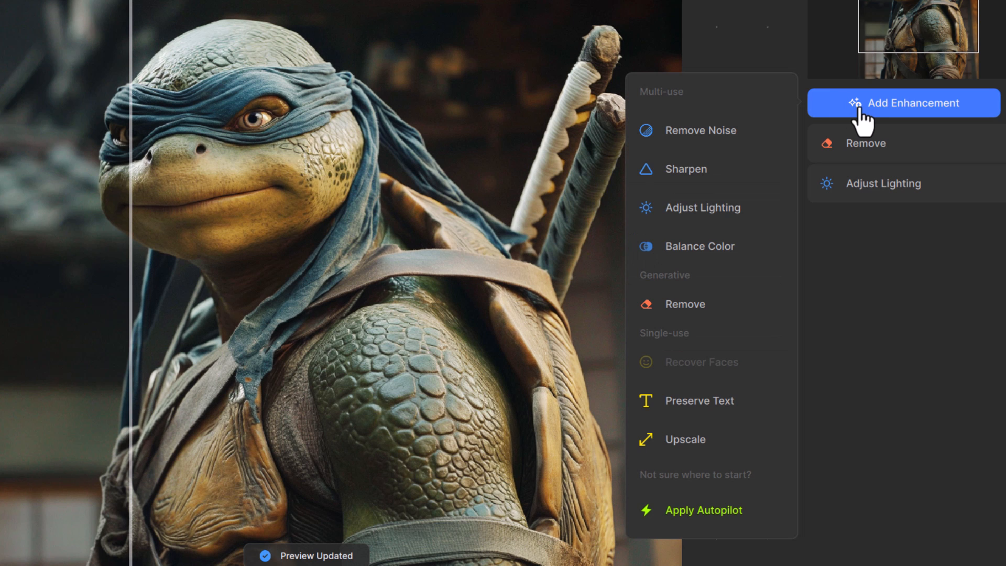
pyautogui.click(703, 250)
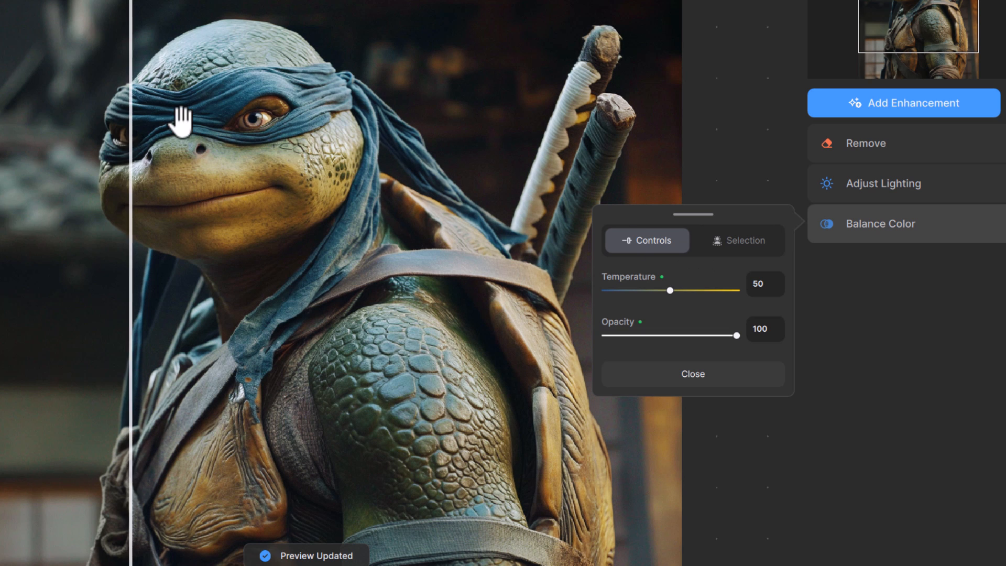
pyautogui.moveTo(669, 290)
pyautogui.mouseDown()
pyautogui.moveTo(620, 291)
pyautogui.moveTo(715, 290)
pyautogui.moveTo(672, 290)
pyautogui.mouseUp()
pyautogui.click(724, 292)
pyautogui.click(662, 338)
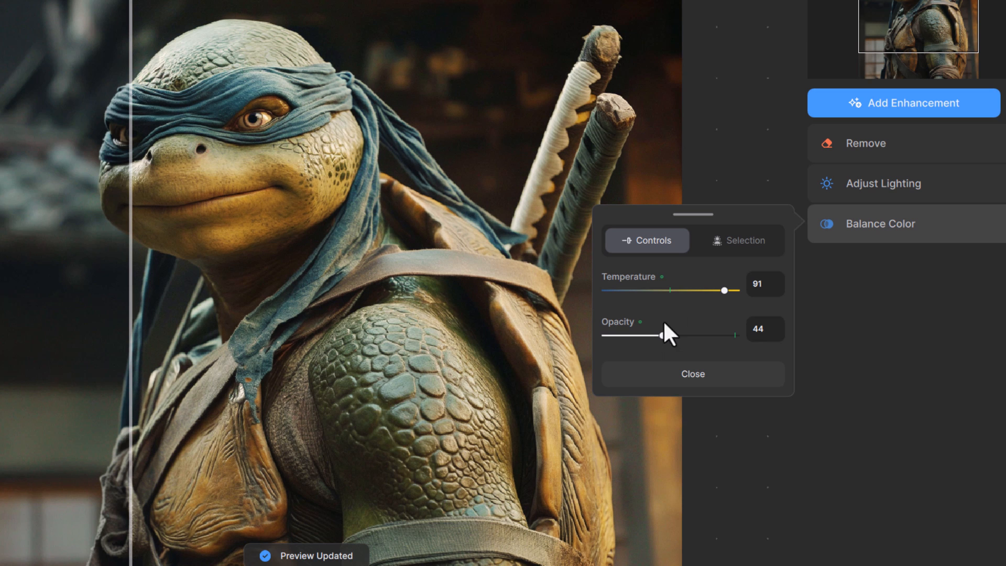
# Step: Restrict the Balance Color enhancement to the auto-selected Background and set the selection's Feathering to 25
pyautogui.click(733, 256)
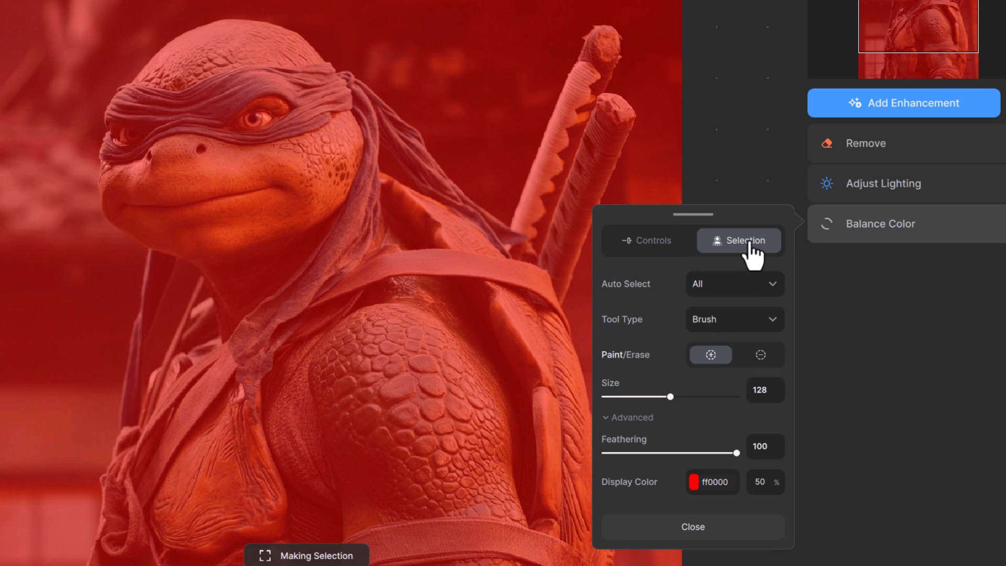
pyautogui.click(756, 293)
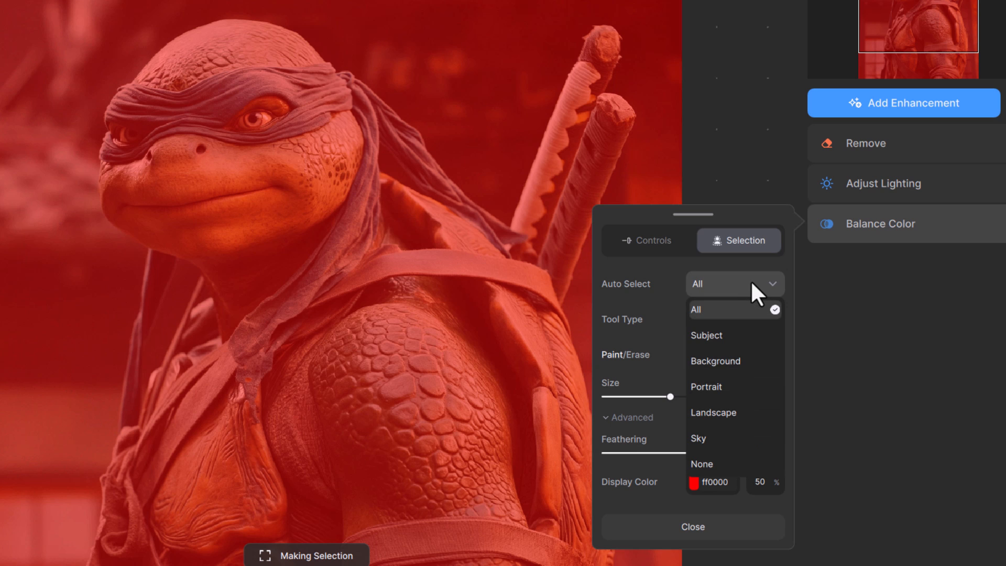
pyautogui.click(734, 359)
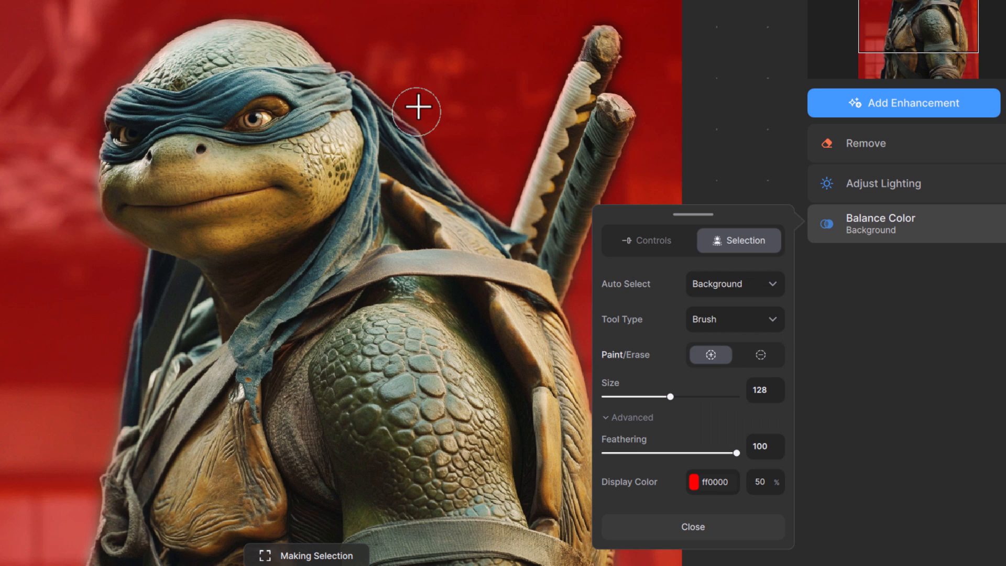
pyautogui.moveTo(736, 453); pyautogui.dragTo(637, 457)
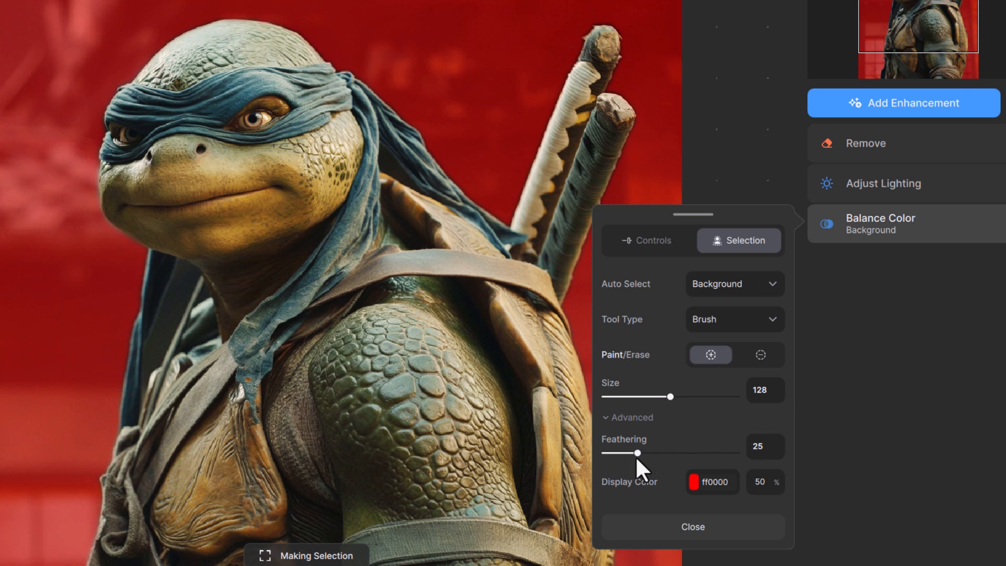
# Step: Try Temperature 1 on the background with Opacity 100, set the Temperature to 100, and compare with the original
pyautogui.click(636, 254)
pyautogui.moveTo(724, 290); pyautogui.dragTo(579, 292)
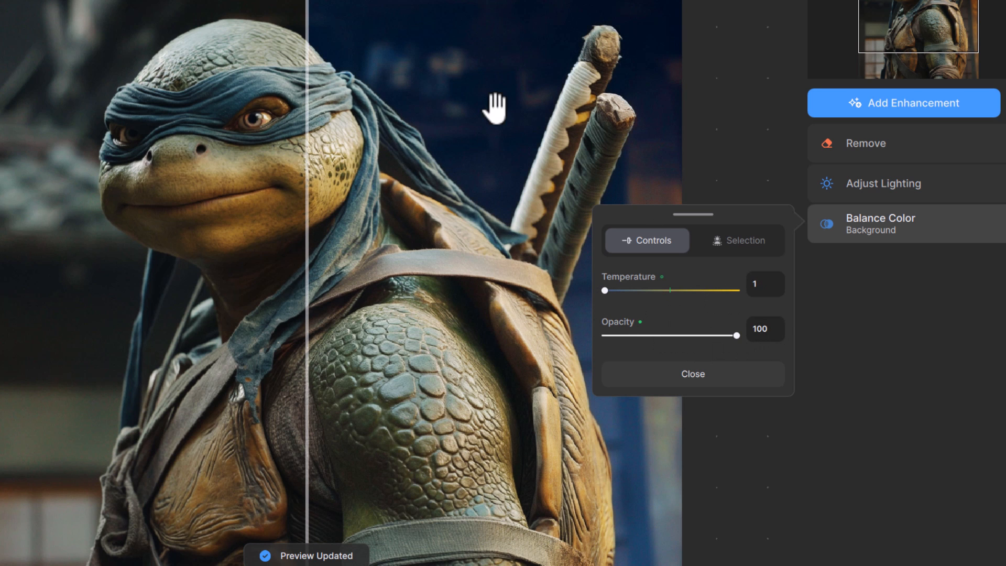
pyautogui.moveTo(292, 135); pyautogui.dragTo(1, 154)
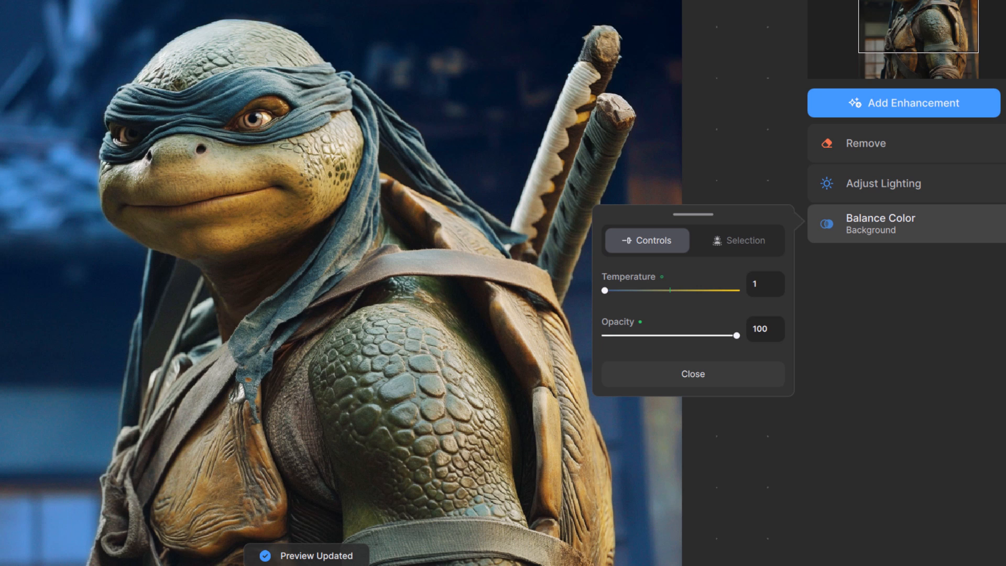
pyautogui.moveTo(604, 291); pyautogui.dragTo(739, 290)
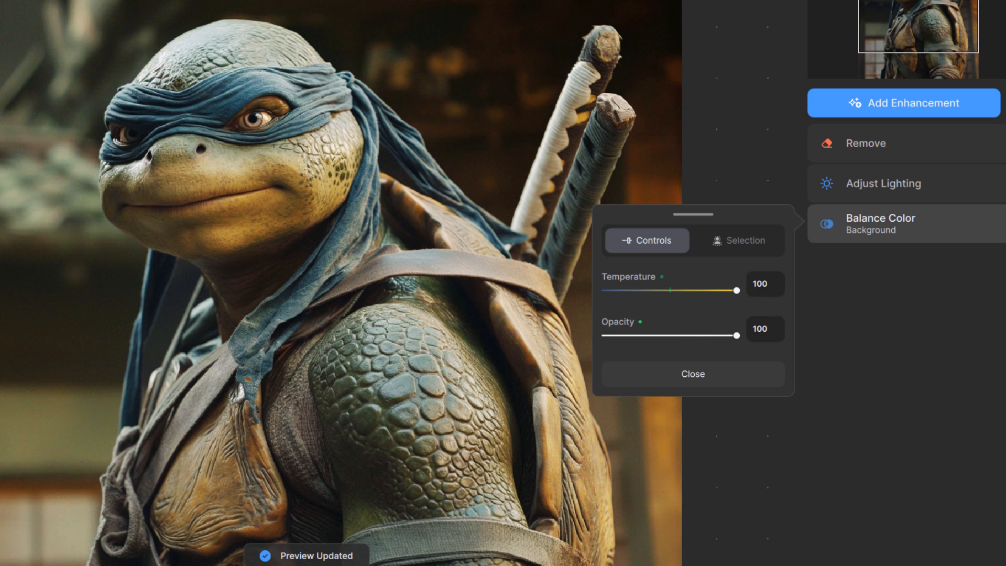
pyautogui.moveTo(11, 174); pyautogui.dragTo(236, 154)
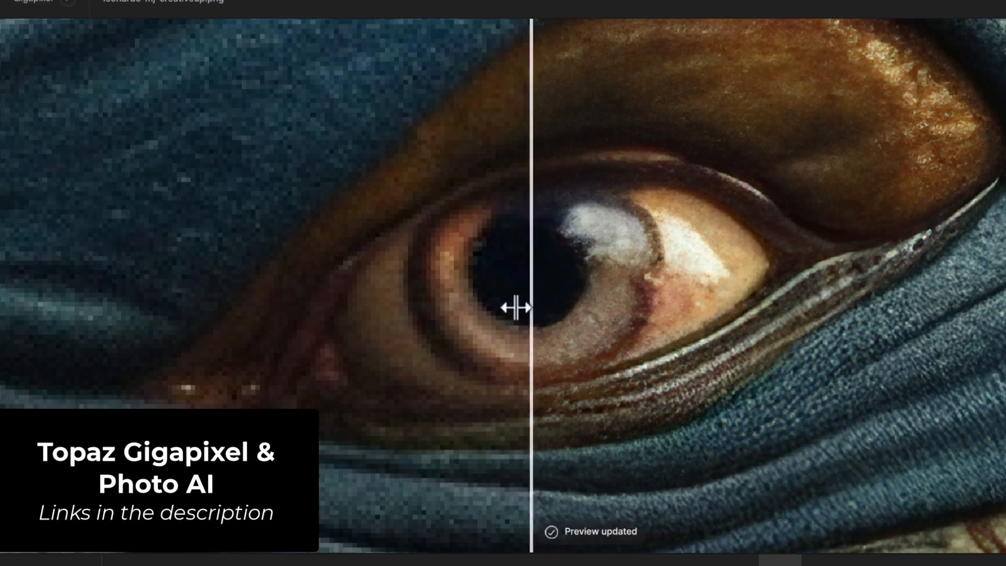
# Step: In Topaz Gigapixel, compare the original and upscaled eye details of the turtle and anime images
pyautogui.moveTo(516, 307); pyautogui.dragTo(912, 317)
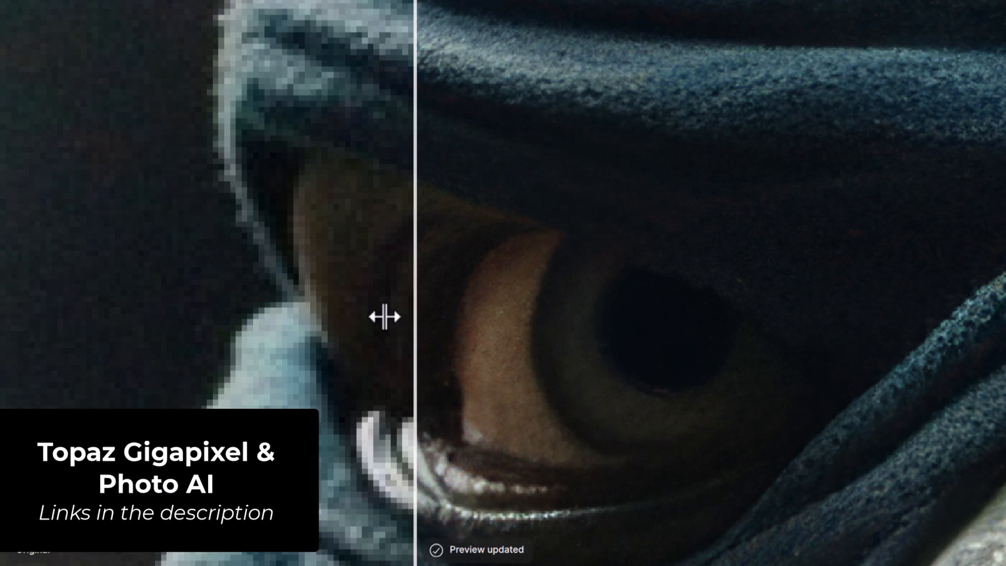
pyautogui.moveTo(384, 316); pyautogui.dragTo(32, 298)
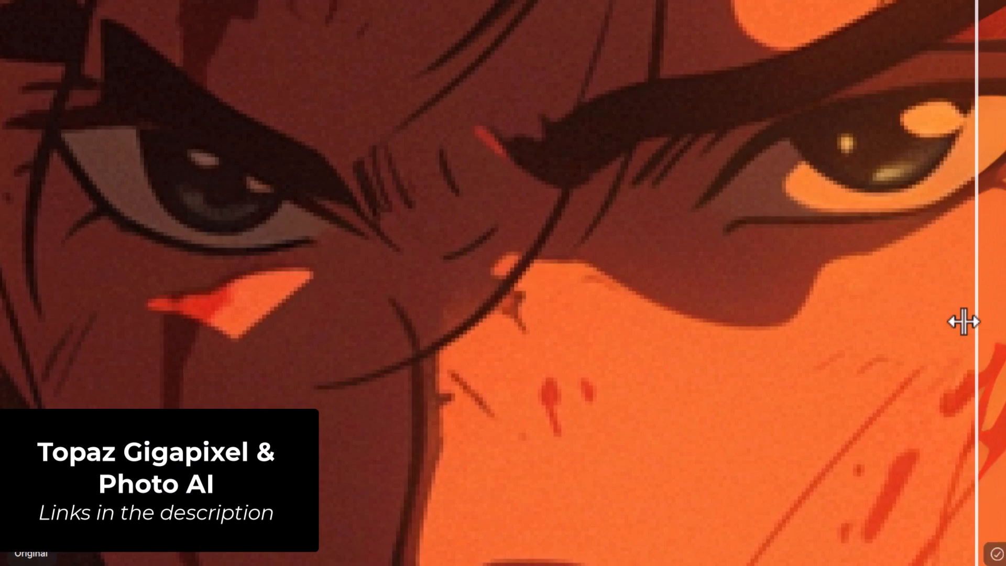
pyautogui.moveTo(961, 322); pyautogui.dragTo(21, 220)
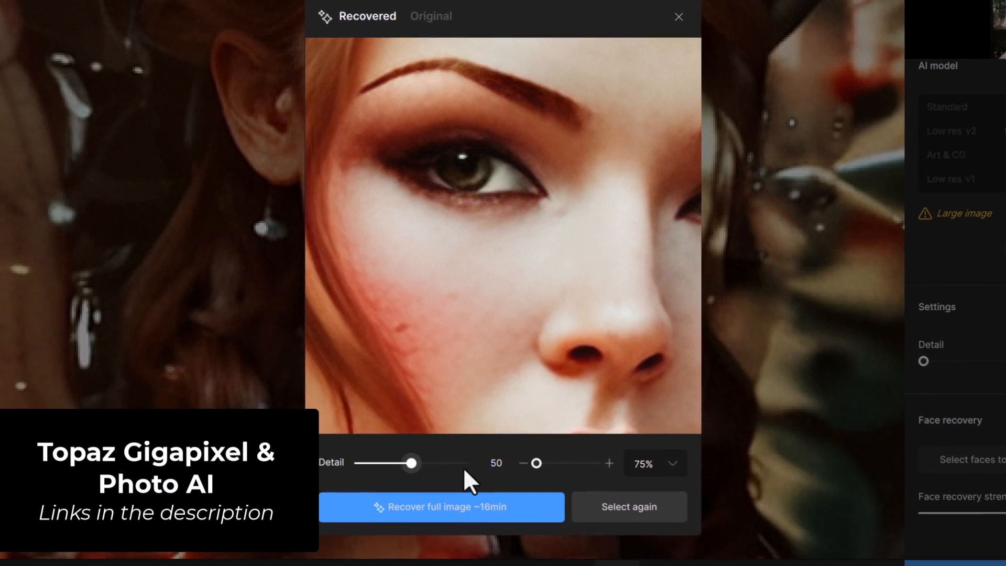
# Step: Set the Detail of the woman's recovered face preview to 100
pyautogui.click(463, 466)
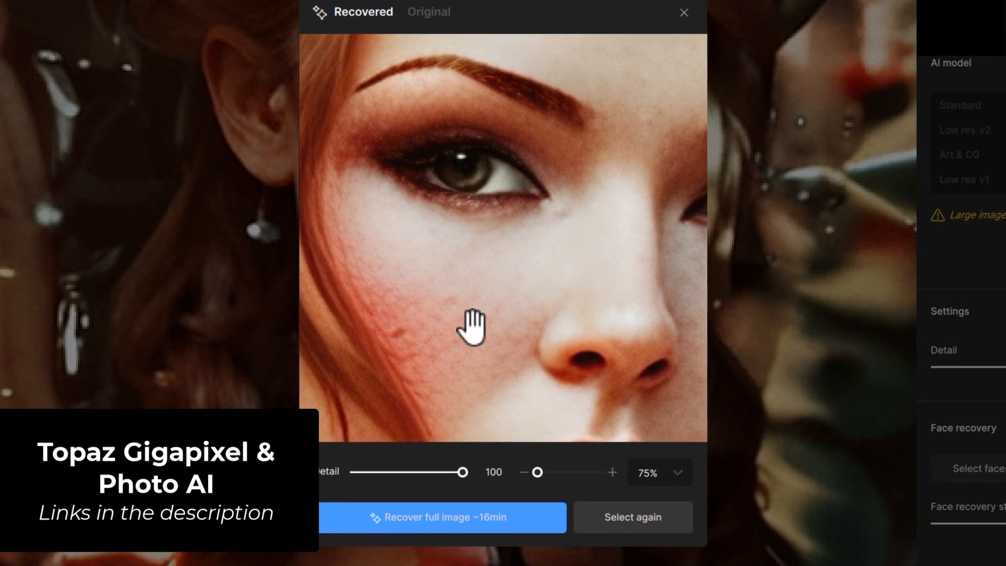